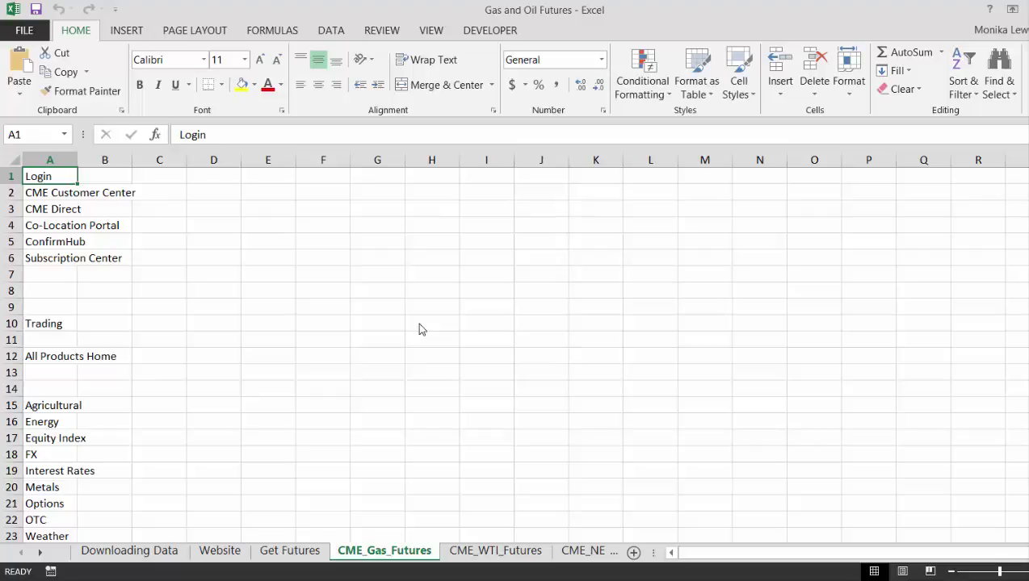
Format column A of the CME_Gas_Futures sheet as day-month-year dates so the month serial numbers read as dates
key(ctrl+Page_Up)
key(ctrl+Page_Down)
key(Page_Down)
key(Page_Down)
key(Page_Down)
key(Page_Down)
key(Page_Down)
key(Page_Down)
key(Page_Down)
key(Page_Down)
key(Page_Down)
key(Page_Down)
key(Page_Down)
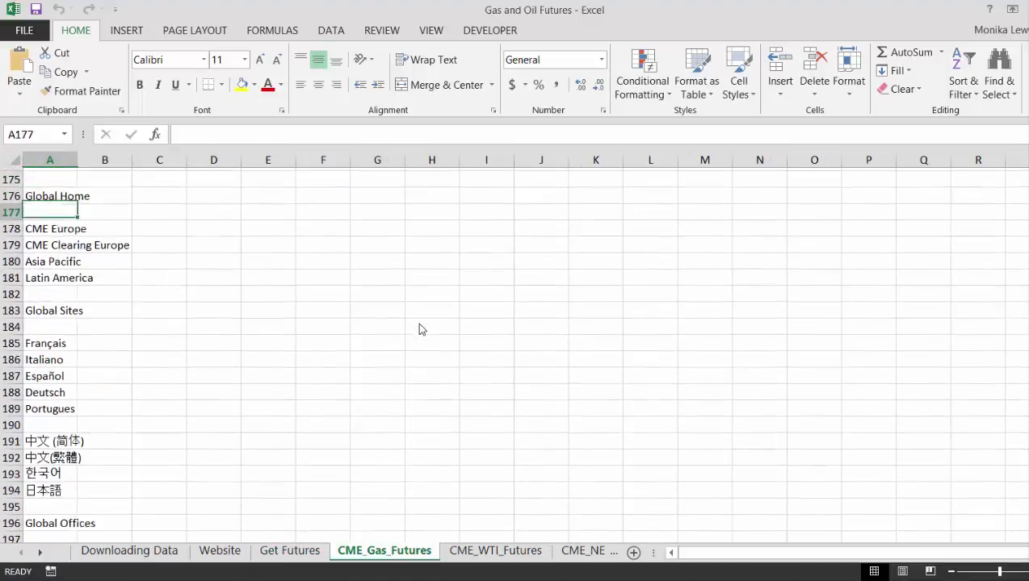
key(Page_Down)
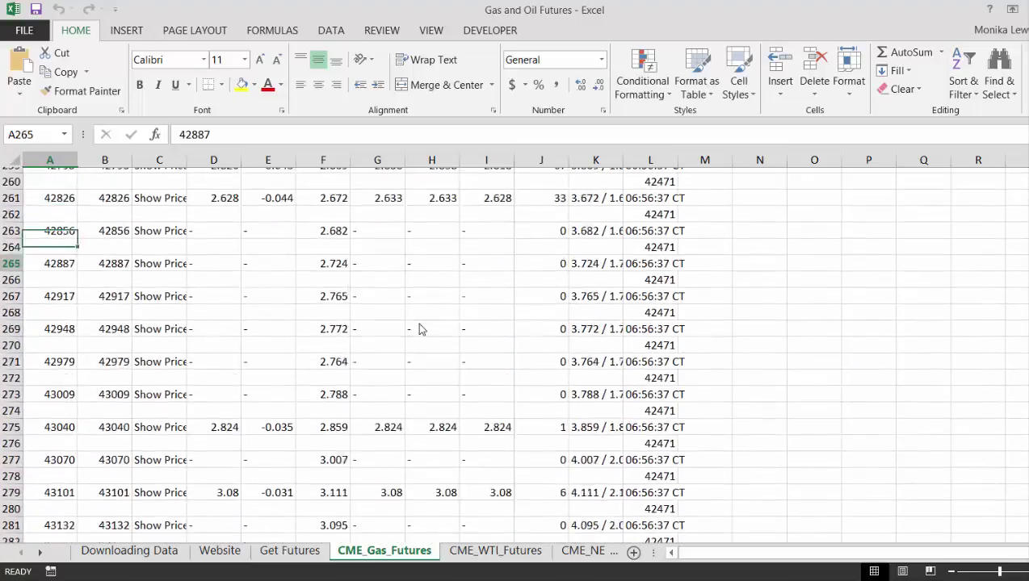
key(Page_Down)
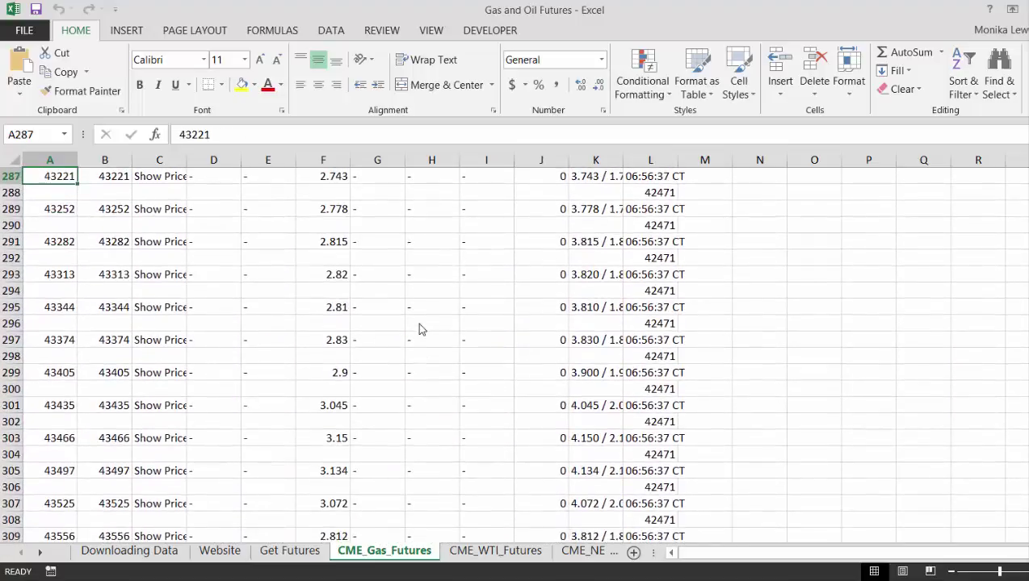
key(ctrl+space)
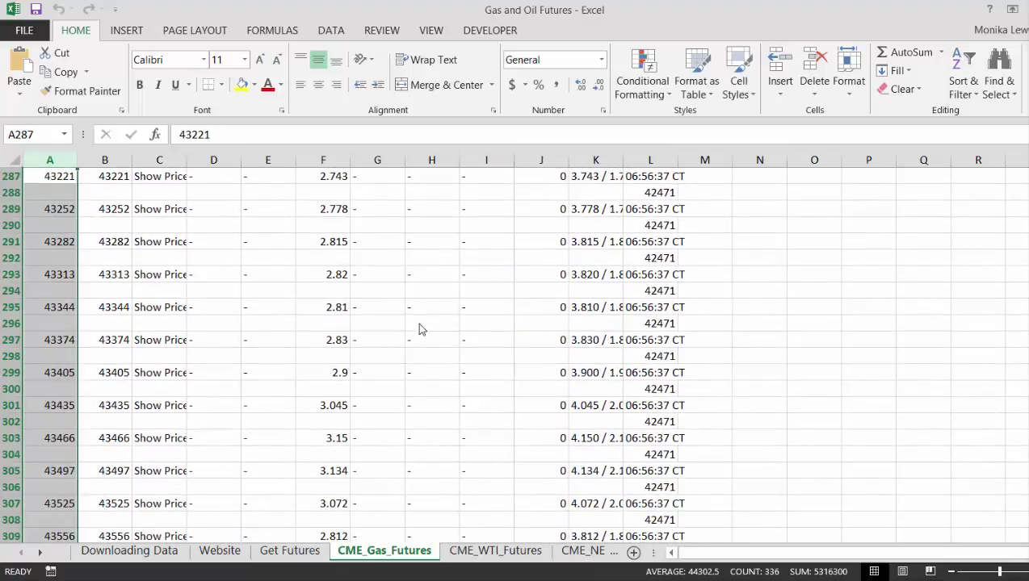
key(ctrl+shift+3)
Examine the converted month dates in column A, from the 2018 contract rows back to the first contract in row 239
key(Up)
key(Up)
key(Up)
key(Up)
key(Up)
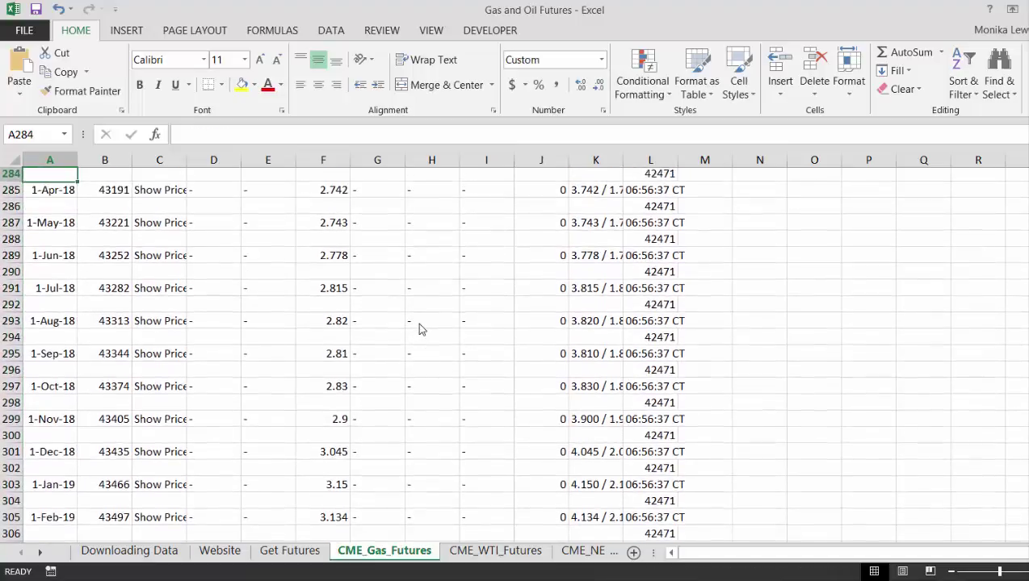
key(Up)
key(Up)
key(Up)
key(Up)
key(Up)
key(Up)
key(Up)
key(Up)
key(Up)
key(Up)
key(Up)
key(Up)
key(Up)
key(Up)
key(Up)
key(Up)
key(Up)
key(Up)
key(Up)
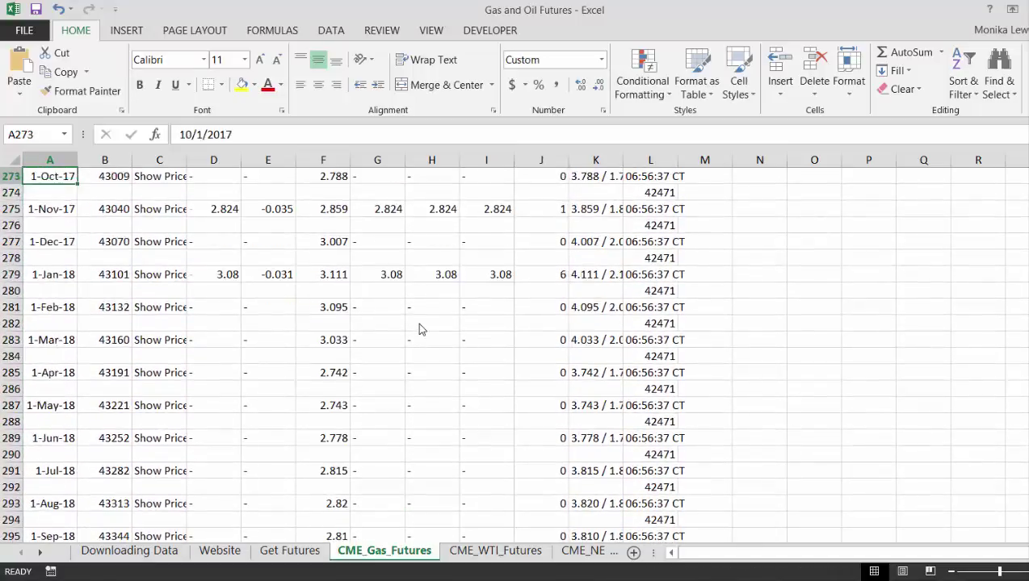
key(Up)
key(Up)
key(Up)
key(Up)
key(Up)
key(Up)
key(Up)
key(Up)
key(Up)
key(Up)
key(Up)
key(Up)
key(Up)
key(Up)
key(Up)
key(Up)
key(Up)
key(Up)
key(Up)
key(Up)
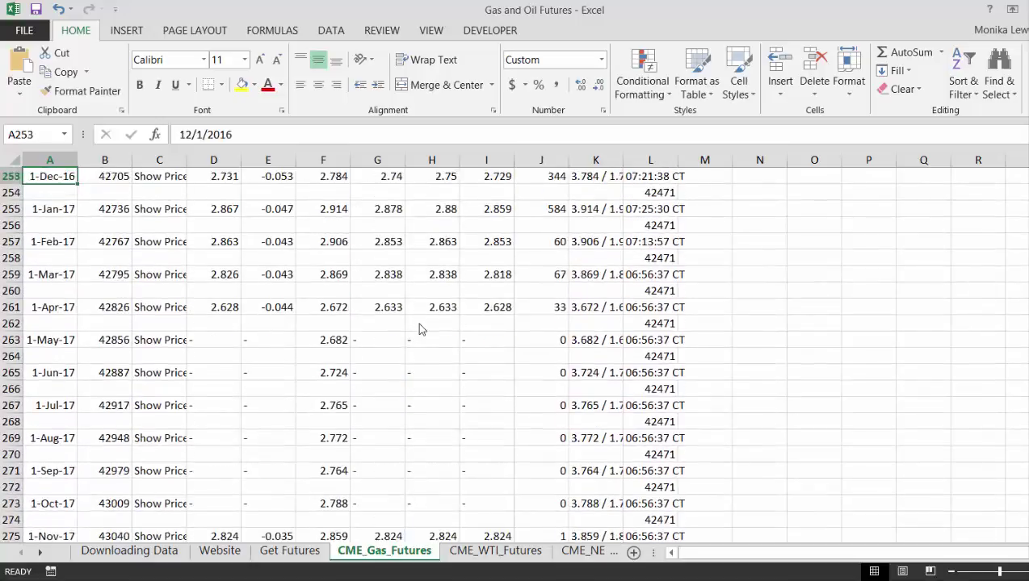
key(Up)
key(Up)
key(Up)
key(Down)
key(Down)
key(Down)
key(Down)
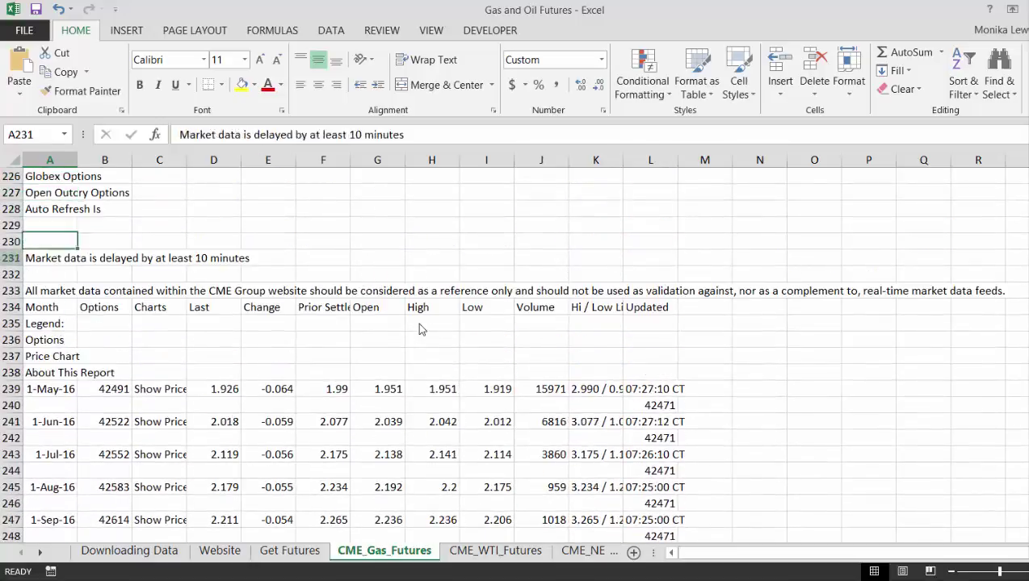
key(Down)
key(Down)
key(Down)
key(Down)
key(Down)
key(Down)
key(Down)
key(Down)
key(Down)
key(Up)
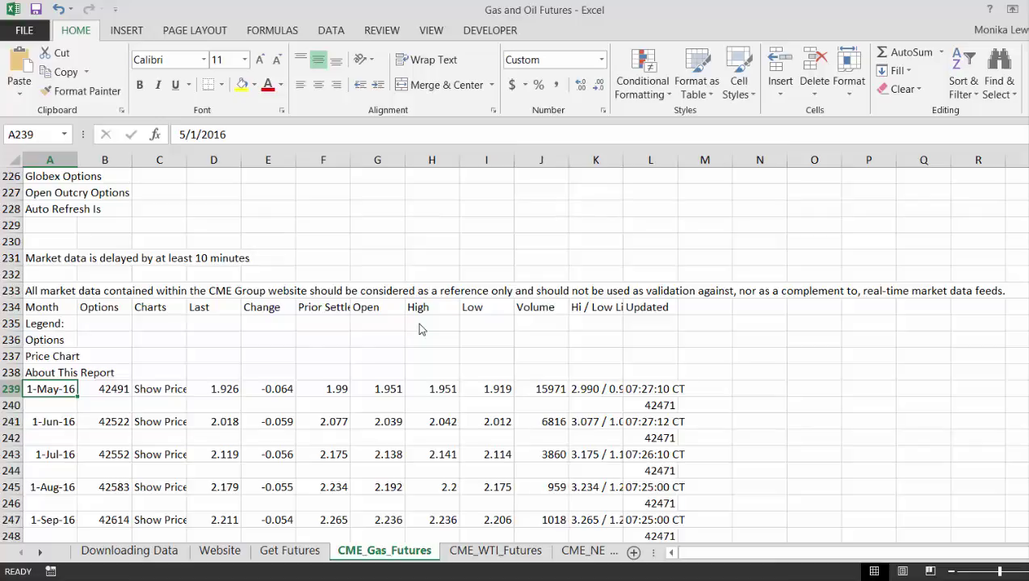
Compare the Month, Options and Charts entries of the first gas contract in row 239
key(Right)
key(Right)
key(Left)
key(Left)
key(Right)
key(Right)
key(Right)
key(Left)
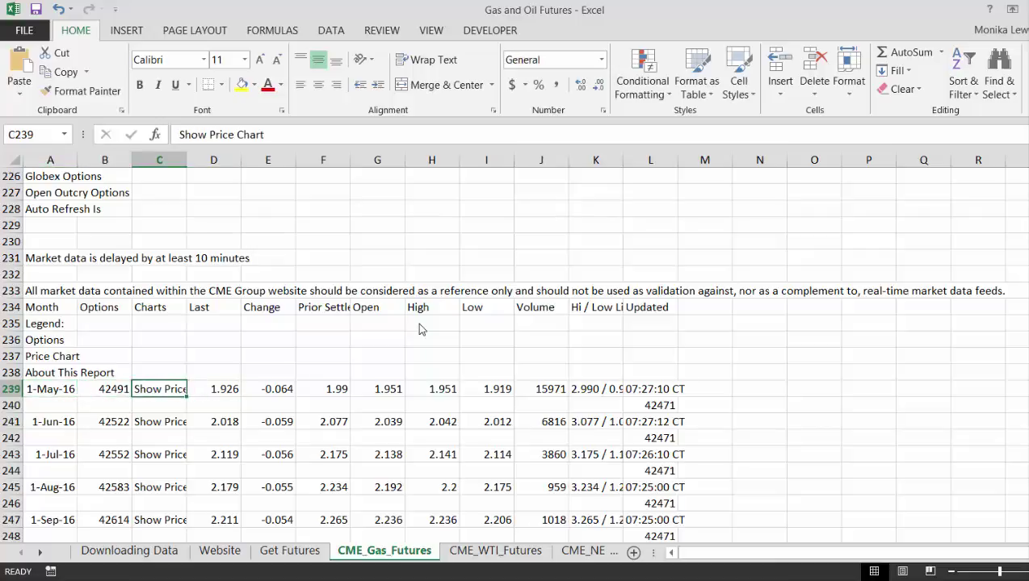
key(Left)
key(Left)
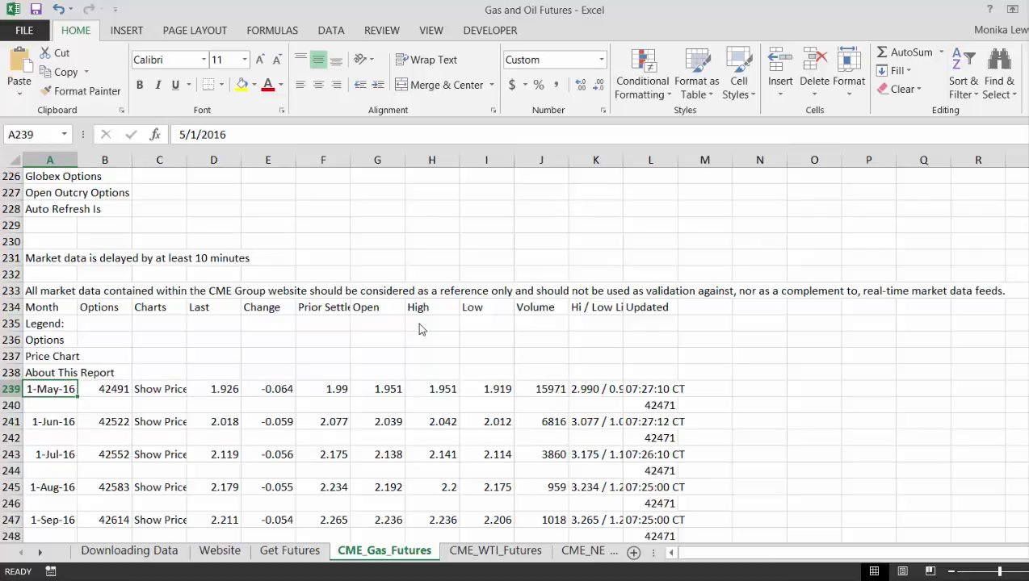
Format column A of the CME_WTI_Futures sheet as day-month-year dates
key(ctrl+Page_Down)
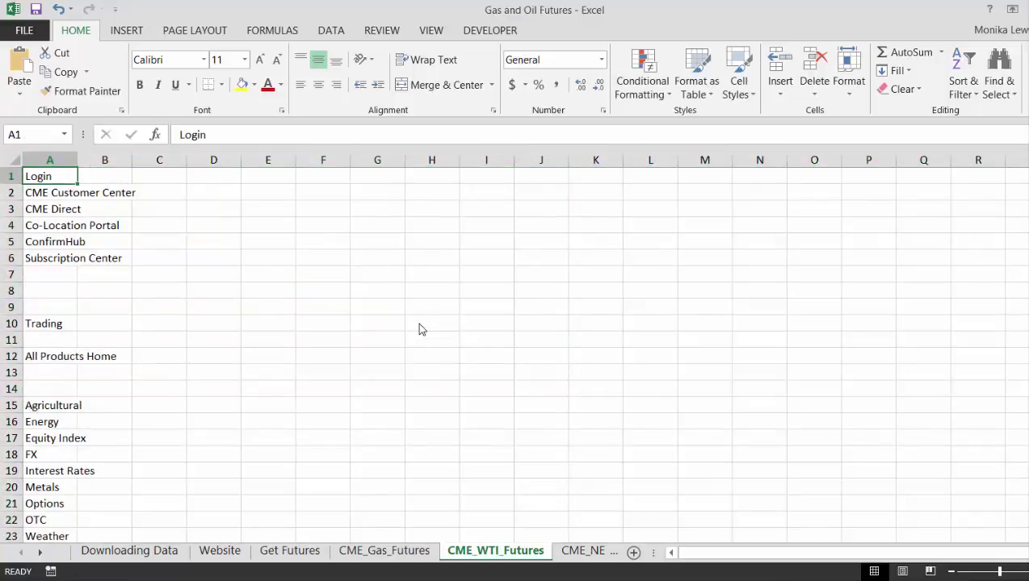
key(ctrl+space)
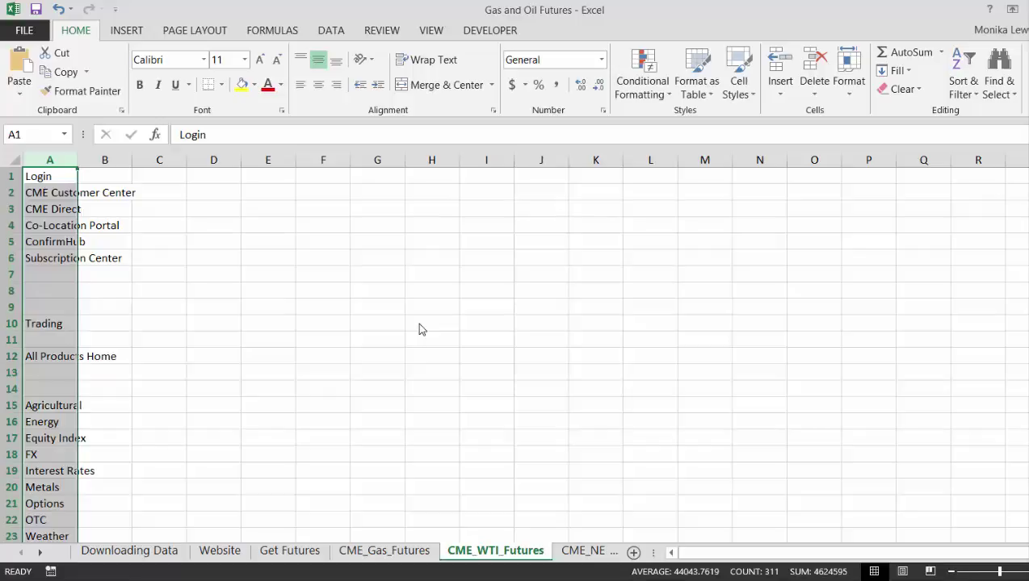
key(ctrl+shift+3)
Locate the WTI futures table and check the month date of its first contract in cell A239
key(Down)
key(Down)
key(Page_Down)
key(Page_Down)
key(Page_Down)
key(Page_Down)
key(Page_Down)
key(Page_Down)
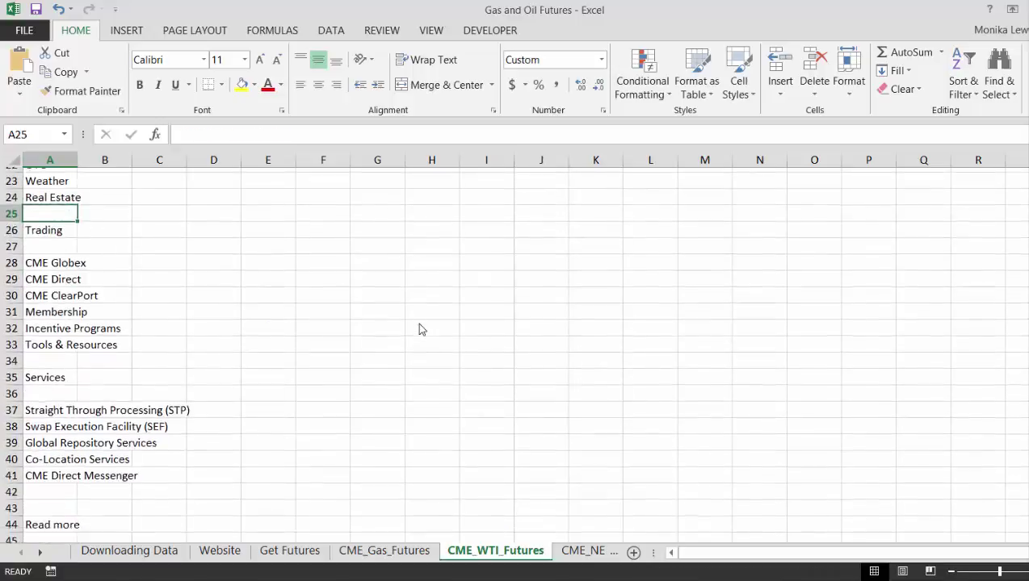
key(Page_Down)
key(Page_Down)
key(Page_Down)
key(Page_Down)
key(Page_Down)
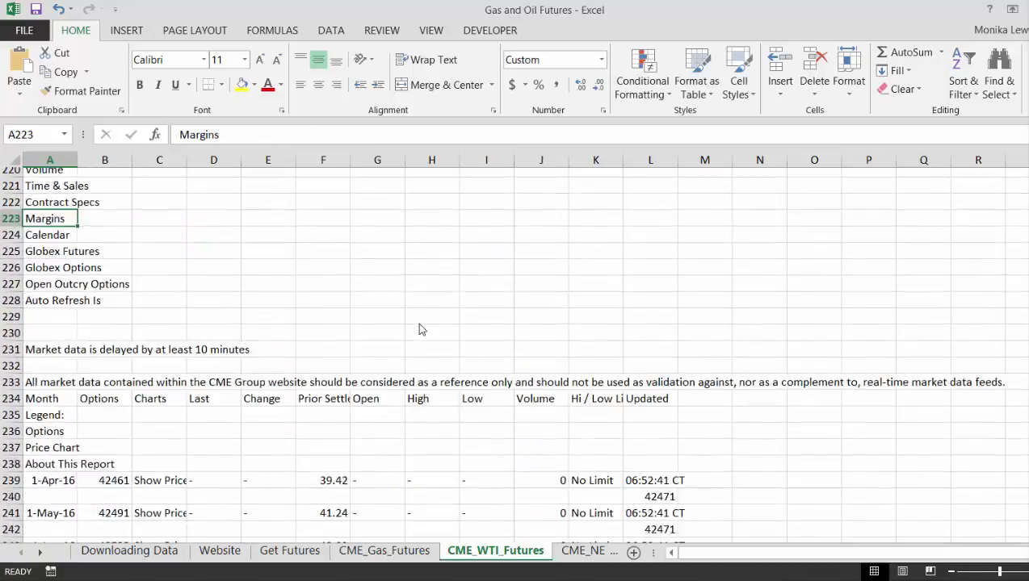
key(Up)
key(Page_Up)
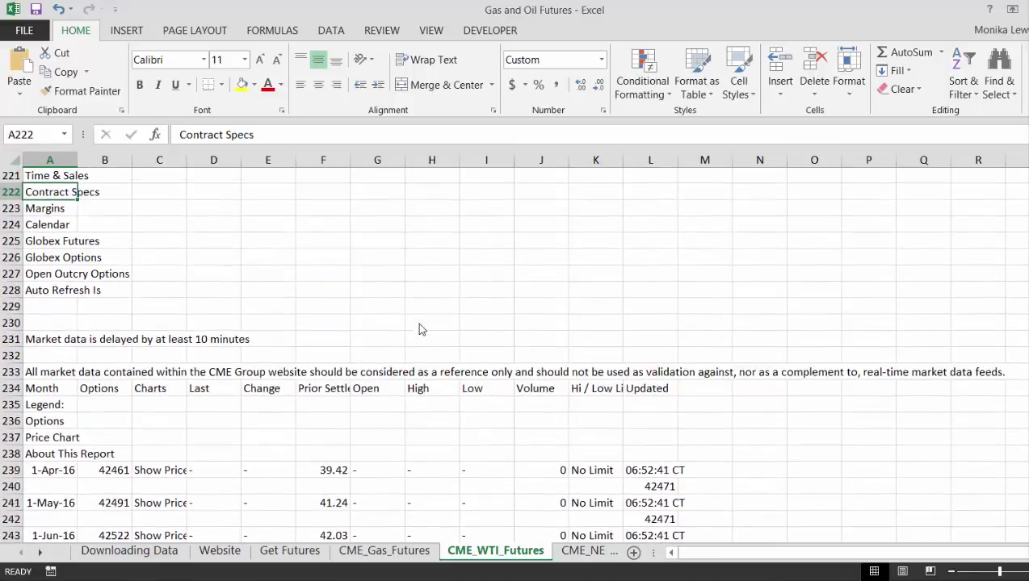
key(Down)
key(Down)
key(Down)
key(Down)
key(Down)
key(Down)
key(Down)
key(Down)
key(Down)
key(Down)
key(Down)
key(Down)
key(Down)
key(Down)
key(Down)
key(Down)
key(Down)
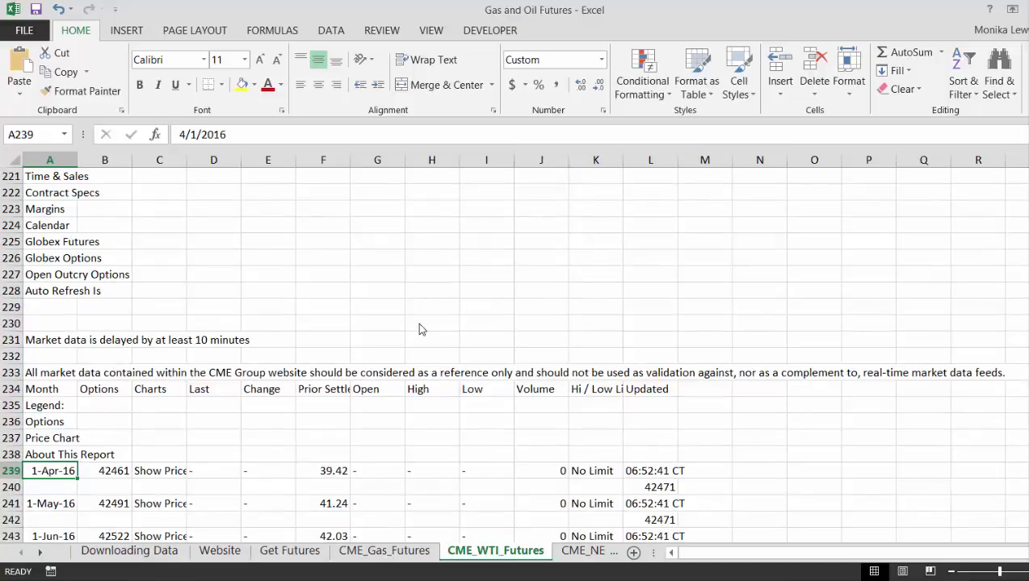
Format the Options column B of the CME_WTI_Futures sheet as day-month-year dates
key(Right)
key(Right)
key(Left)
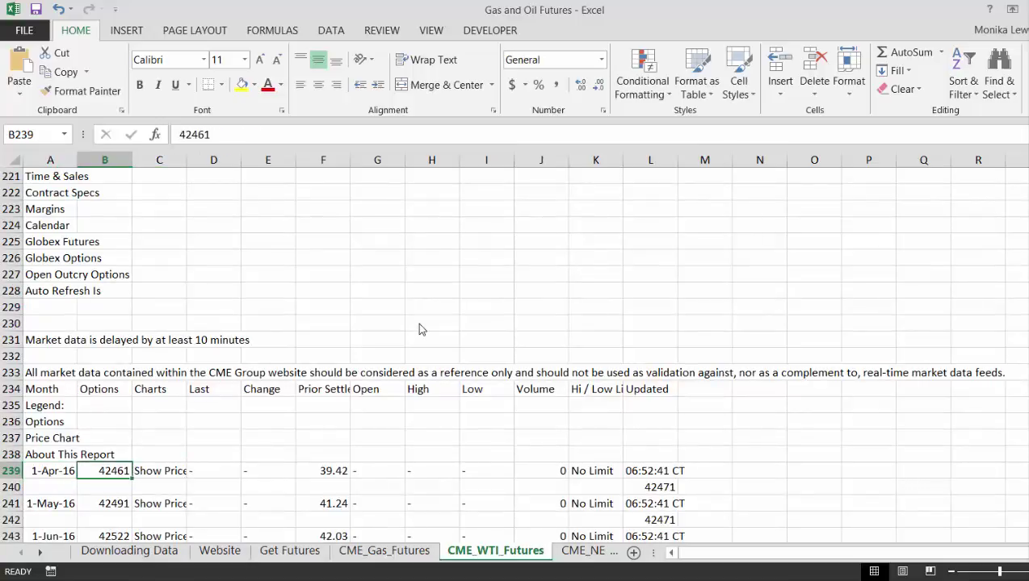
key(ctrl+space)
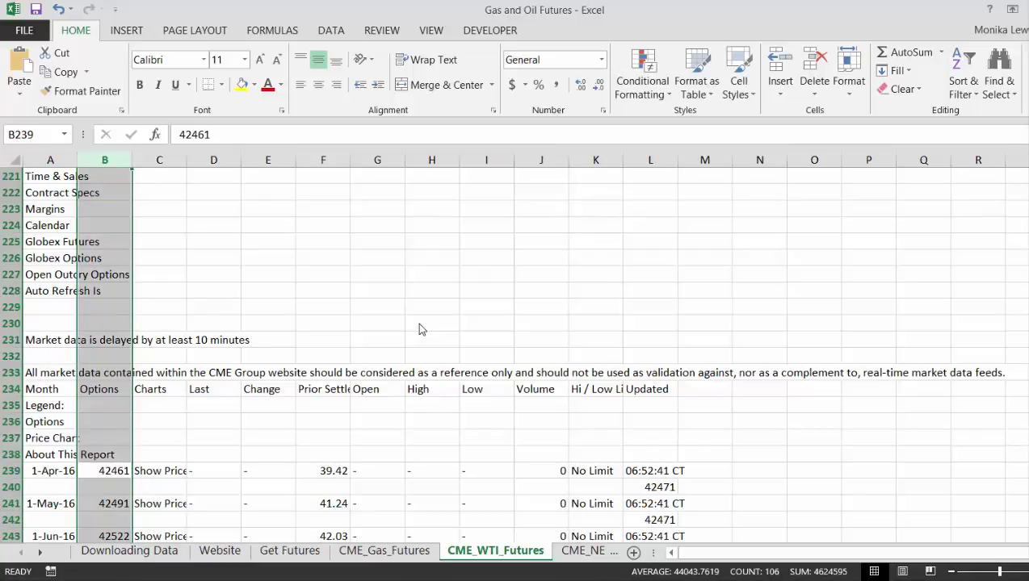
key(ctrl+shift+3)
key(Left)
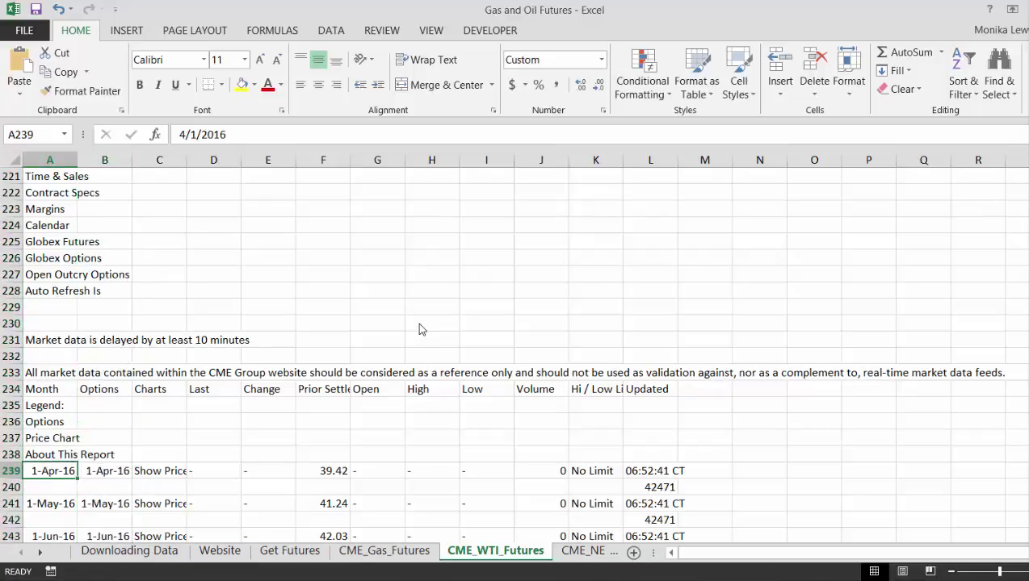
Examine the prior settle prices of the first three WTI contracts in column F, rows 239 to 243
key(Right)
key(Right)
key(Right)
key(Right)
key(Right)
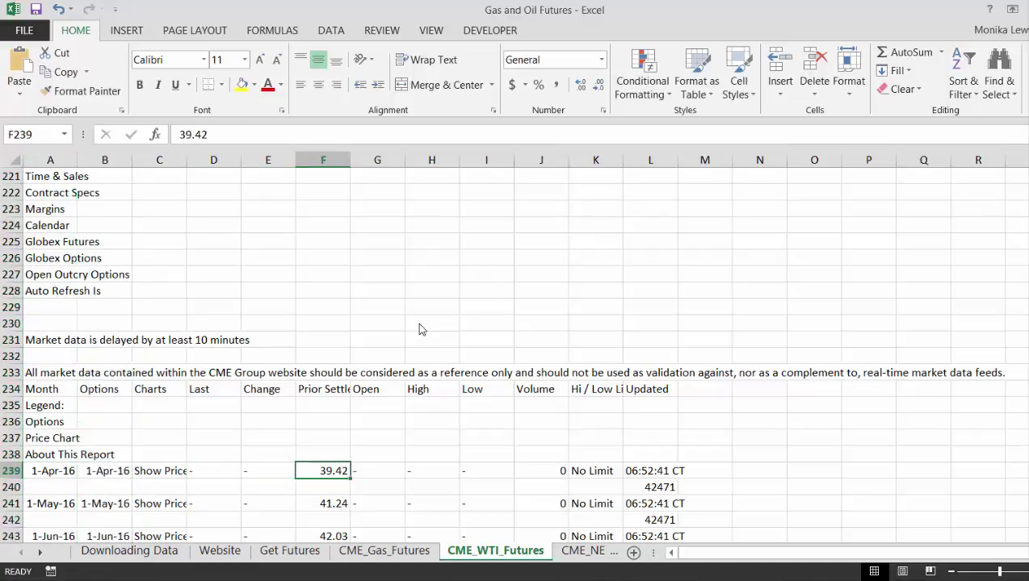
key(Down)
key(Down)
key(Down)
key(Down)
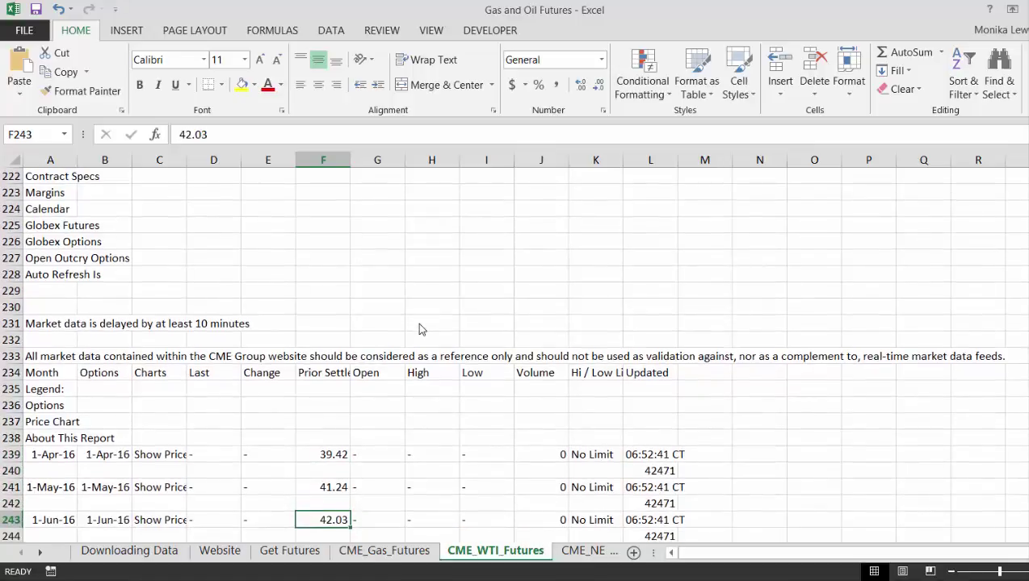
Format column A of the CME_NEPOOL_Futures sheet as day-month-year dates
key(ctrl+Page_Down)
key(Up)
key(Up)
key(Up)
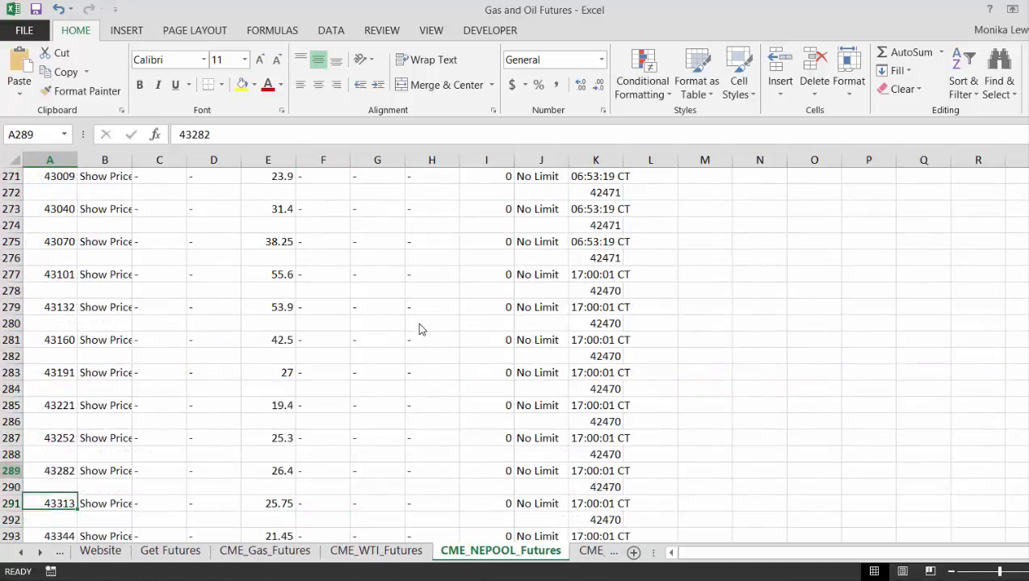
key(ctrl+shift+Up)
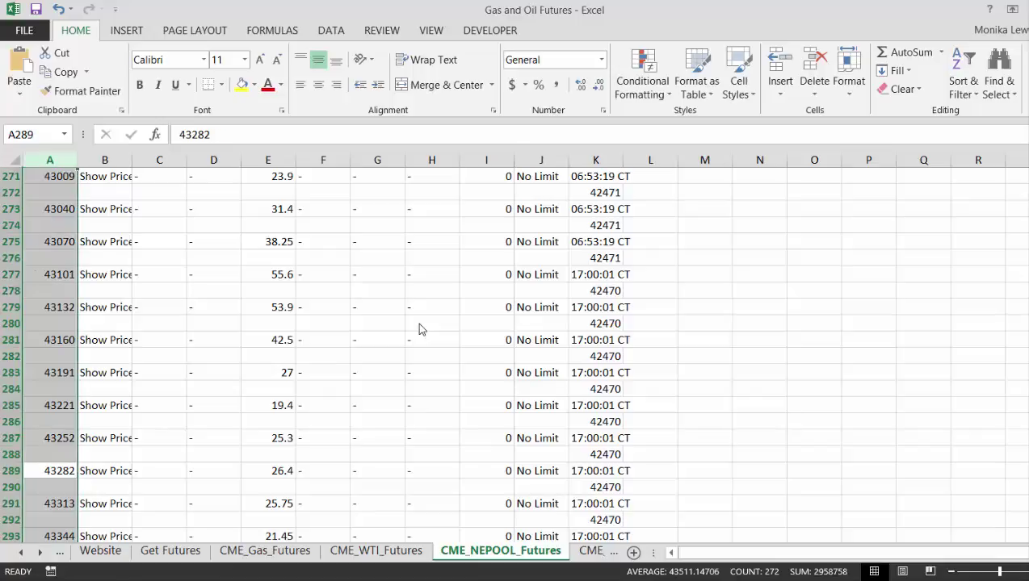
key(ctrl+shift+3)
Locate the NEPOOL futures table and check the month dates of its first contracts in column A, rows 237 to 243
key(Up)
key(Up)
key(Up)
key(Up)
key(Up)
key(Up)
key(Up)
key(Up)
key(Up)
key(Up)
key(Up)
key(Up)
key(Up)
key(Up)
key(Up)
key(Up)
key(Up)
key(Up)
key(Up)
key(Up)
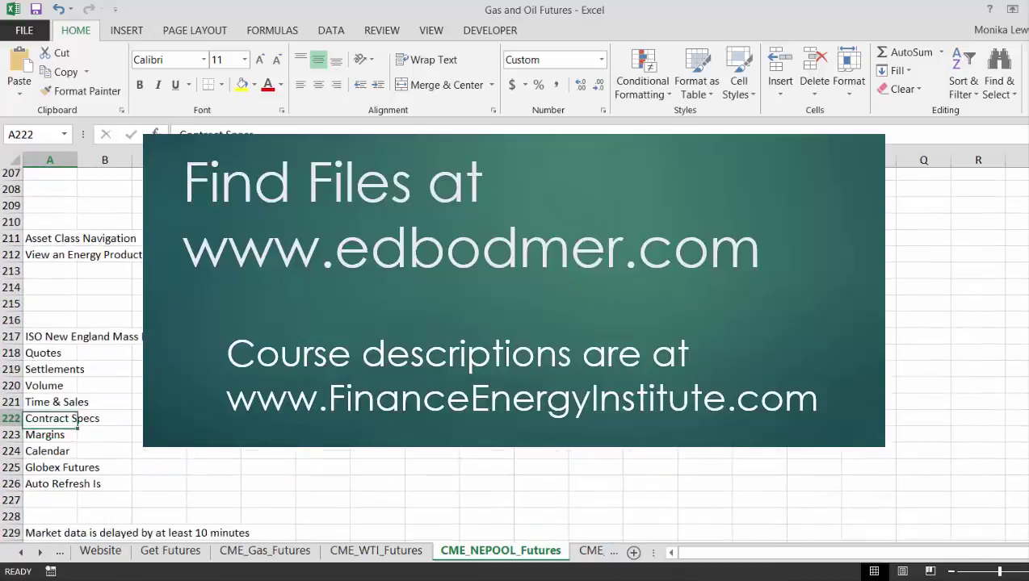
key(Down)
key(Down)
key(Down)
key(Down)
key(Down)
key(Down)
key(Down)
key(Down)
key(Down)
key(Down)
key(Down)
key(Down)
key(Down)
key(Down)
key(Down)
key(Down)
key(Down)
key(Down)
key(Down)
key(Down)
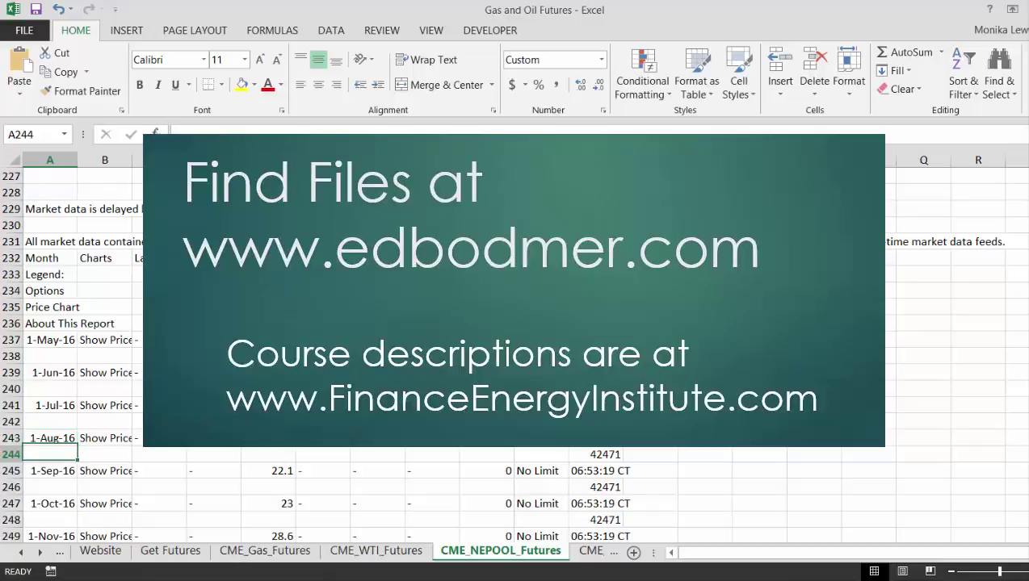
Examine the NEPOOL prior settle prices in column E for the contracts around row 244
key(Right)
key(Right)
key(Right)
key(Right)
key(Right)
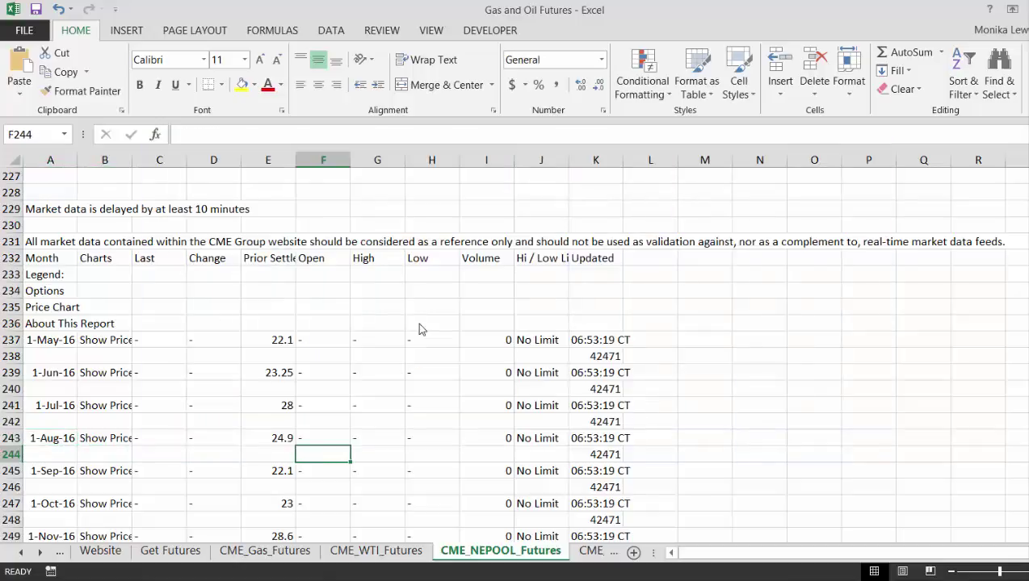
View the CME_PJM_Futures sheet from cell A1
key(ctrl+Page_Down)
key(ctrl+a)
key(ctrl+Home)
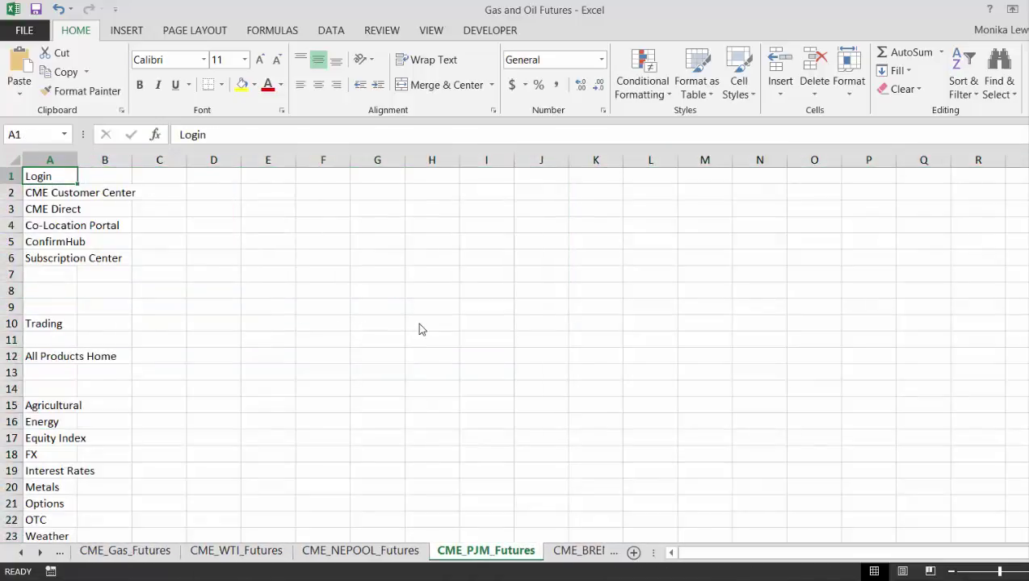
Format column A of the CME_BRENT_Futures sheet as day-month-year dates
key(ctrl+Page_Down)
key(ctrl+a)
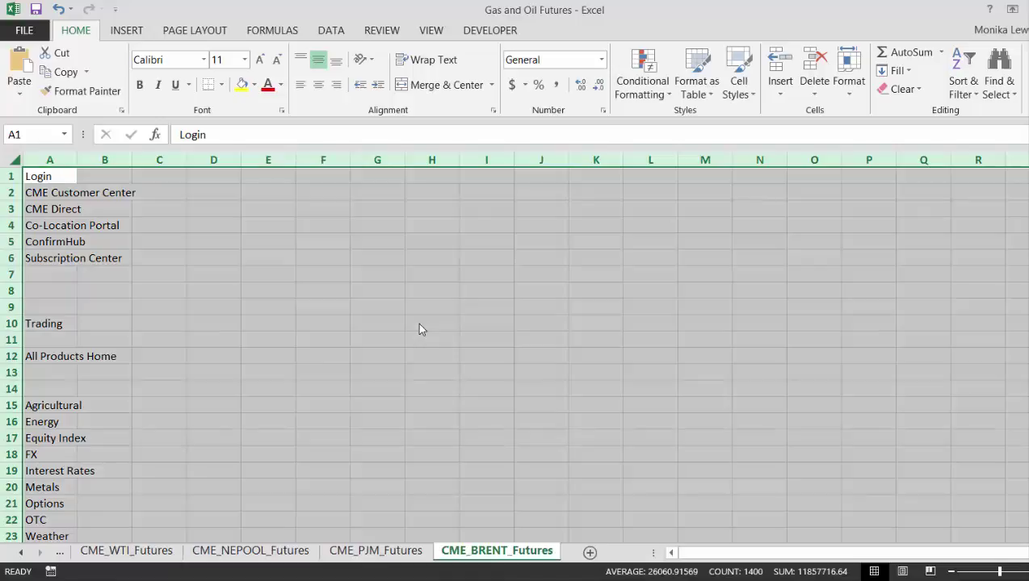
key(ctrl+Home)
key(ctrl+space)
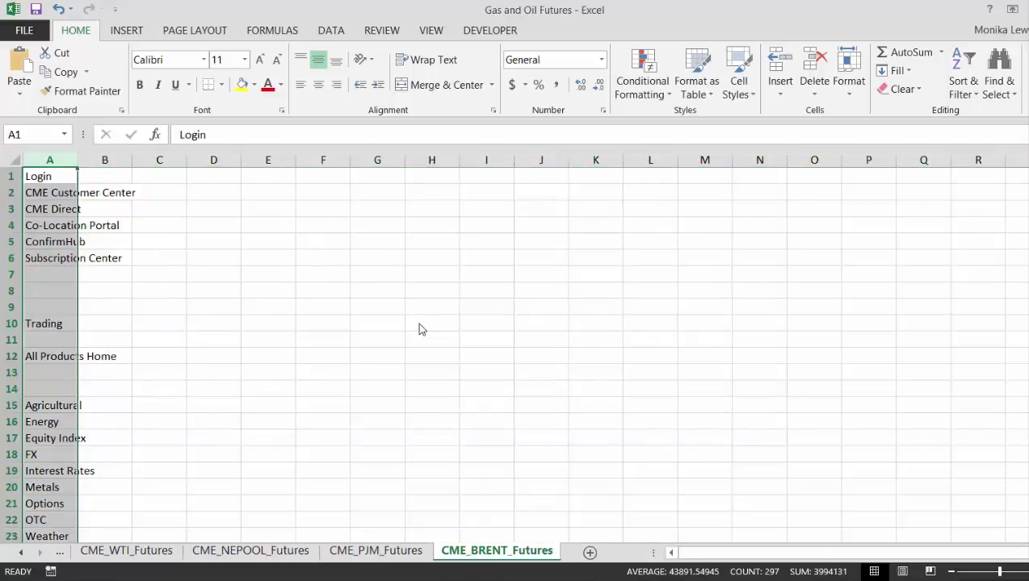
Locate the futures table on the CME_BRENT_Futures sheet, around row 234
key(Page_Down)
key(Page_Down)
key(Page_Down)
key(Page_Down)
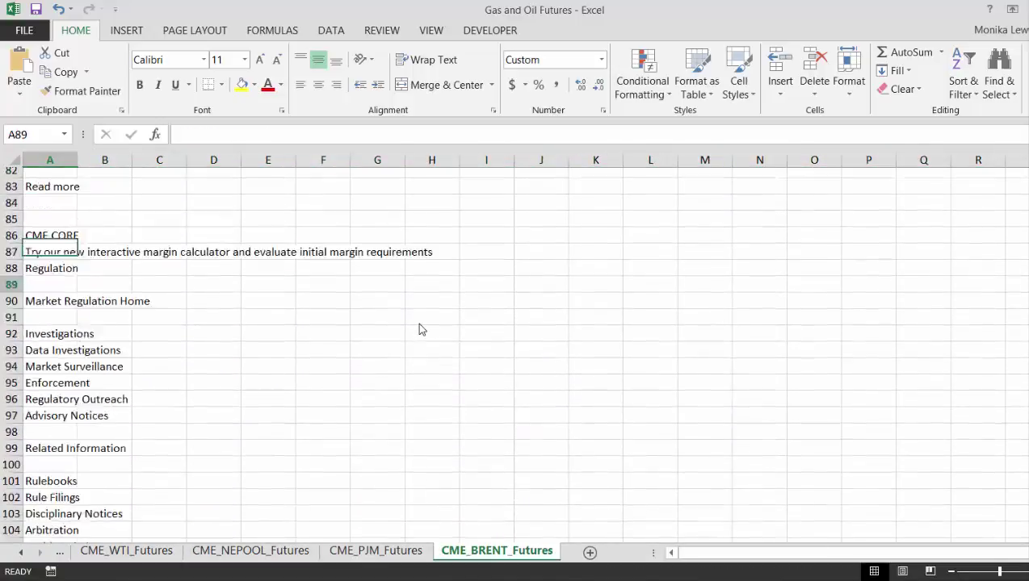
key(Page_Down)
key(Page_Down)
key(Page_Down)
key(Page_Down)
key(Page_Down)
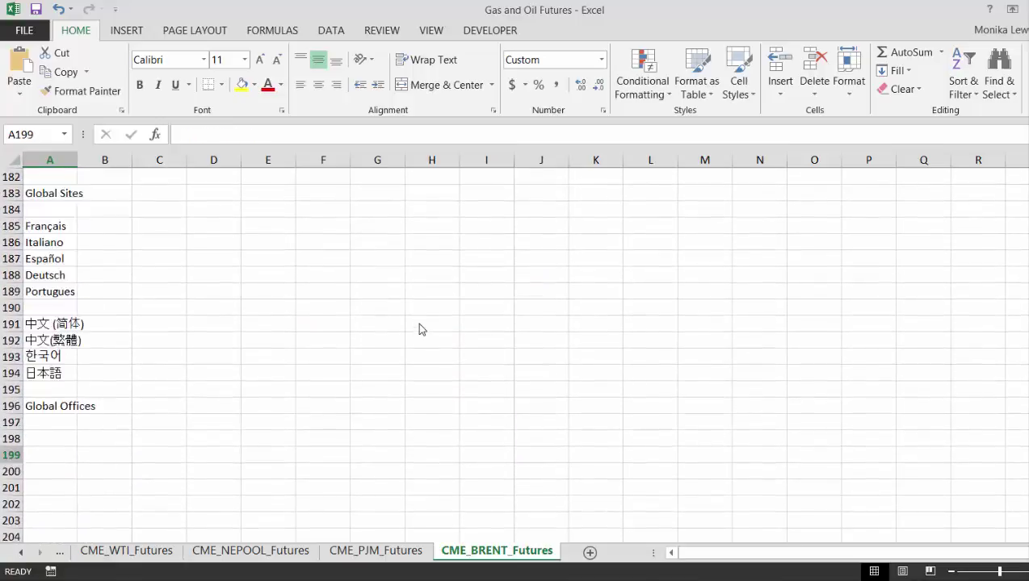
key(Page_Down)
key(Page_Down)
key(Page_Up)
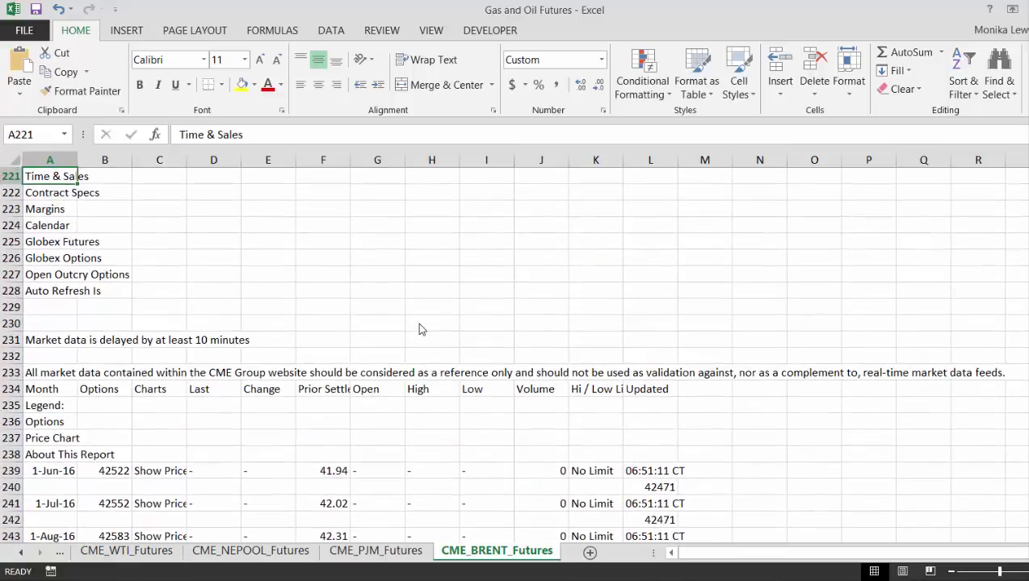
Check the month dates of the first Brent contracts in column A, rows 239 to 245
key(Down)
key(Down)
key(Down)
key(Down)
key(Down)
key(Down)
key(Down)
key(Down)
key(Down)
key(Down)
key(Down)
key(Down)
key(Down)
key(Down)
key(Down)
key(Down)
key(Down)
key(Down)
key(Down)
key(Down)
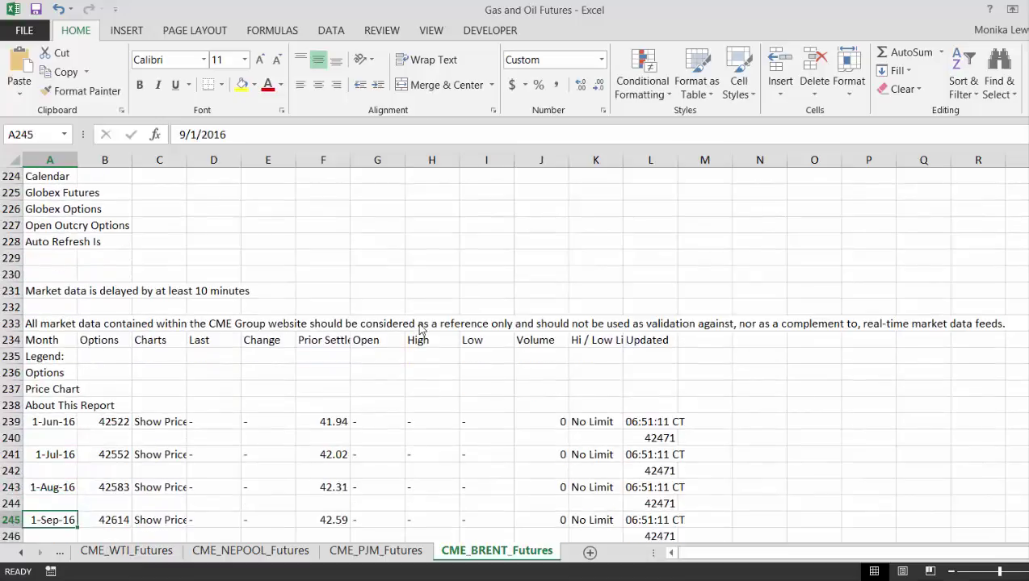
key(Up)
key(Up)
key(Up)
key(Up)
key(Up)
key(Up)
key(Down)
key(Down)
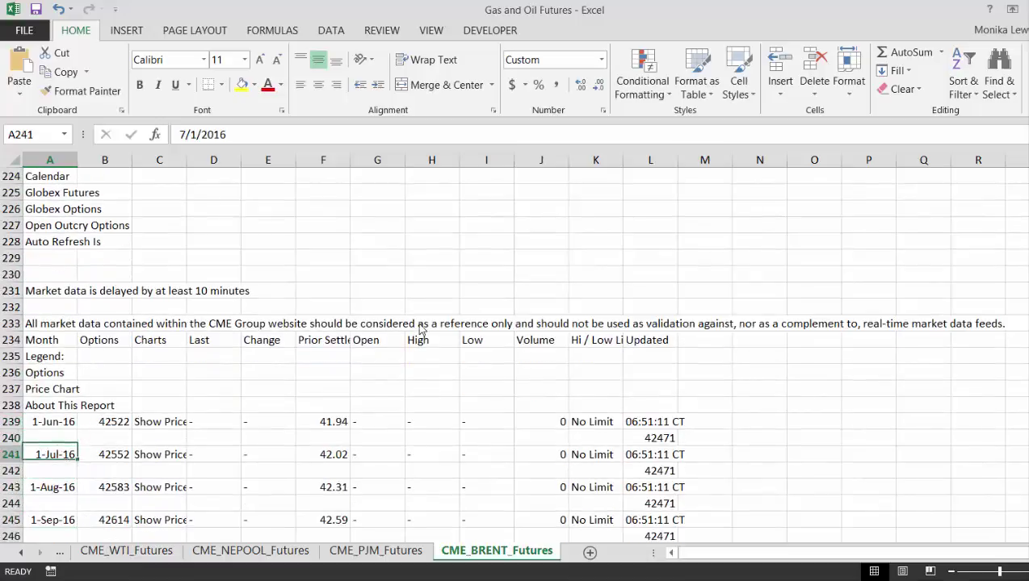
Review the contract months and prior settle prices down the Brent futures table, from row 241 to about row 340
key(Down)
key(Down)
key(Down)
key(Down)
key(Down)
key(Down)
key(Down)
key(Down)
key(Down)
key(Down)
key(Down)
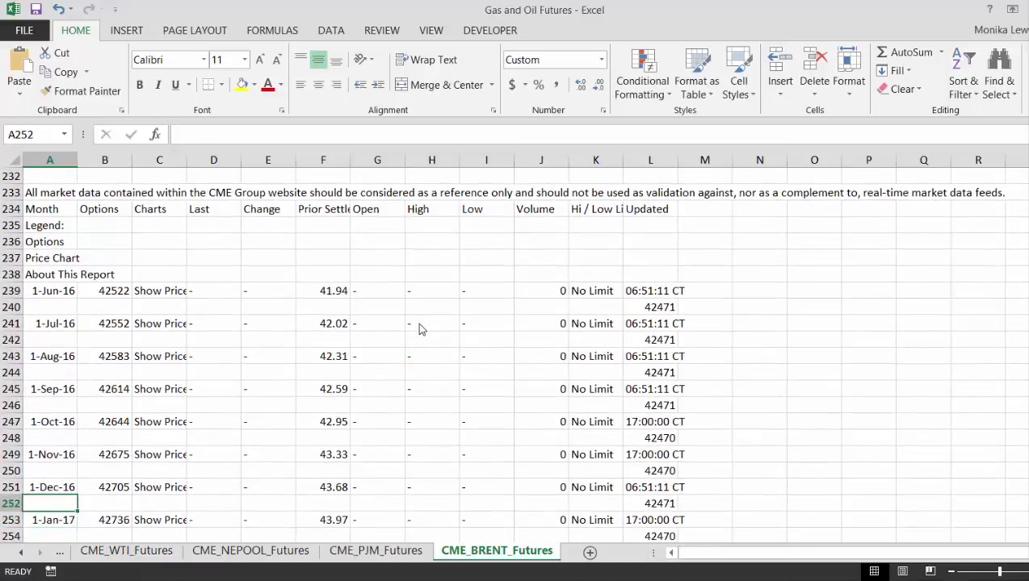
key(Down)
key(Down)
key(Down)
key(Down)
key(Down)
key(Down)
key(Down)
key(Down)
key(Down)
key(Down)
key(Down)
key(Down)
key(Down)
key(Down)
key(Down)
key(Down)
key(Down)
key(Down)
key(Down)
key(Down)
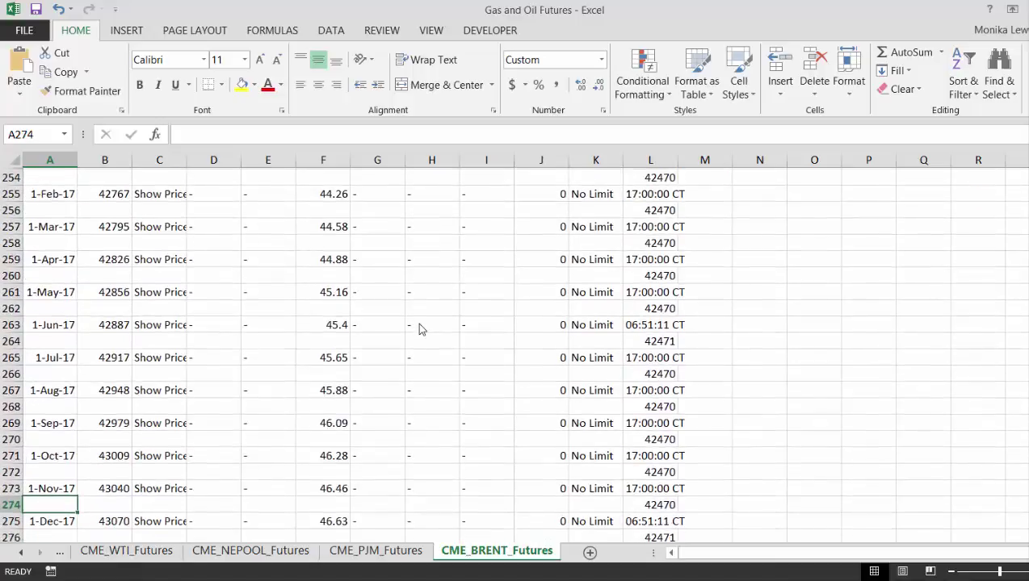
key(Down)
key(Down)
key(Down)
key(Down)
key(Down)
key(Down)
key(Down)
key(Down)
key(Down)
key(Down)
key(Down)
key(Down)
key(Down)
key(Down)
key(Down)
key(Down)
key(Down)
key(Down)
key(Down)
key(Down)
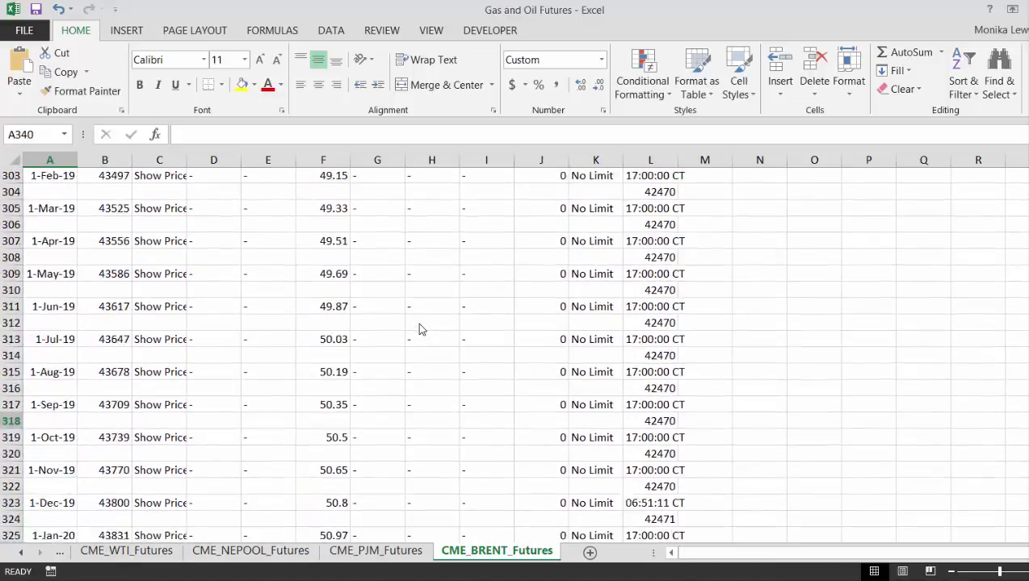
Review the Brent contract rows back up to the table header and the notes above it, around row 223
key(Up)
key(Up)
key(Up)
key(Up)
key(Up)
key(Up)
key(Up)
key(Up)
key(Up)
key(Up)
key(Up)
key(Up)
key(Up)
key(Up)
key(Up)
key(Up)
key(Up)
key(Up)
key(Up)
key(Up)
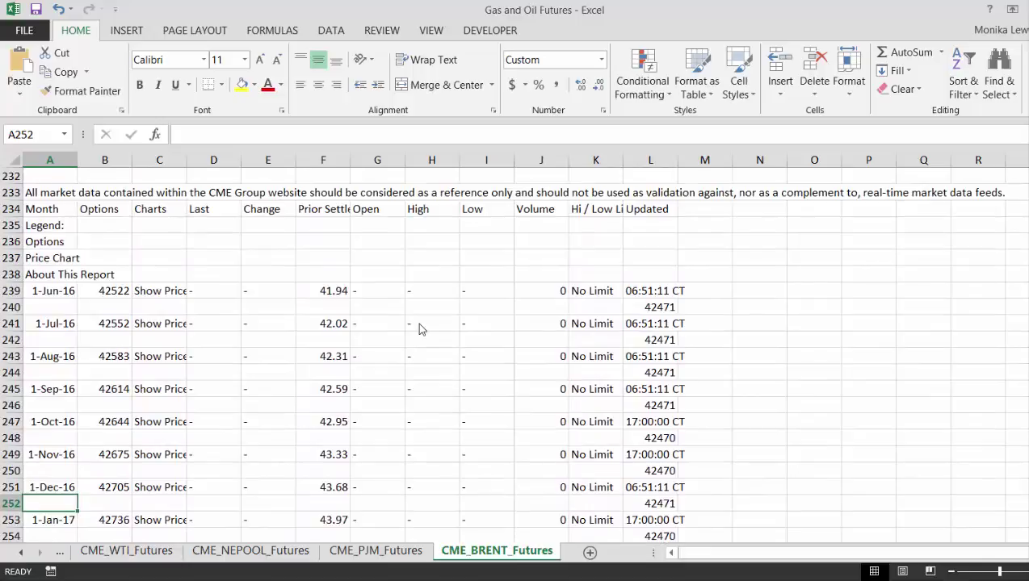
key(Up)
key(Up)
key(Up)
key(Up)
key(Up)
key(Up)
key(Up)
key(Up)
key(Up)
key(Up)
key(Up)
key(Up)
key(Up)
key(Up)
key(Up)
key(Up)
key(Up)
key(Up)
key(Up)
key(Up)
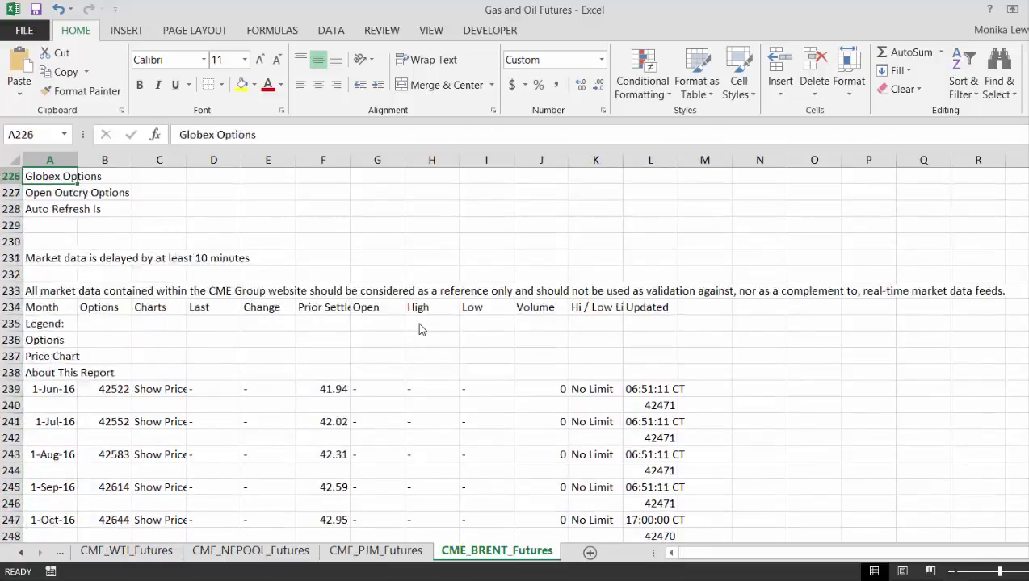
key(Up)
key(Up)
key(Up)
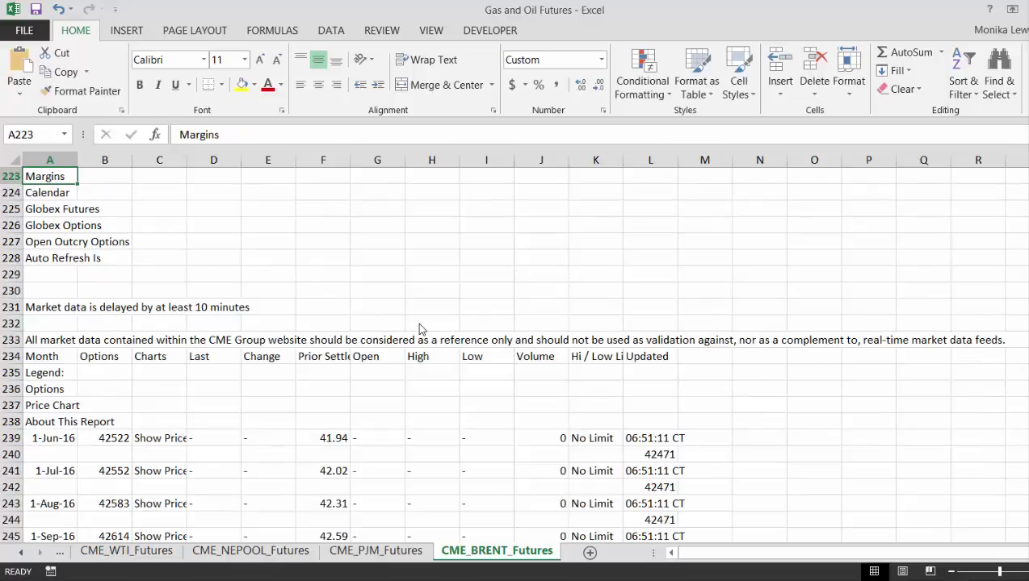
key(Page_Down)
key(Page_Down)
key(Page_Down)
Go back through the workbook's sheets to Get Futures and view the May 2016 contract row on CME_Gas_Futures
key(ctrl+Page_Up)
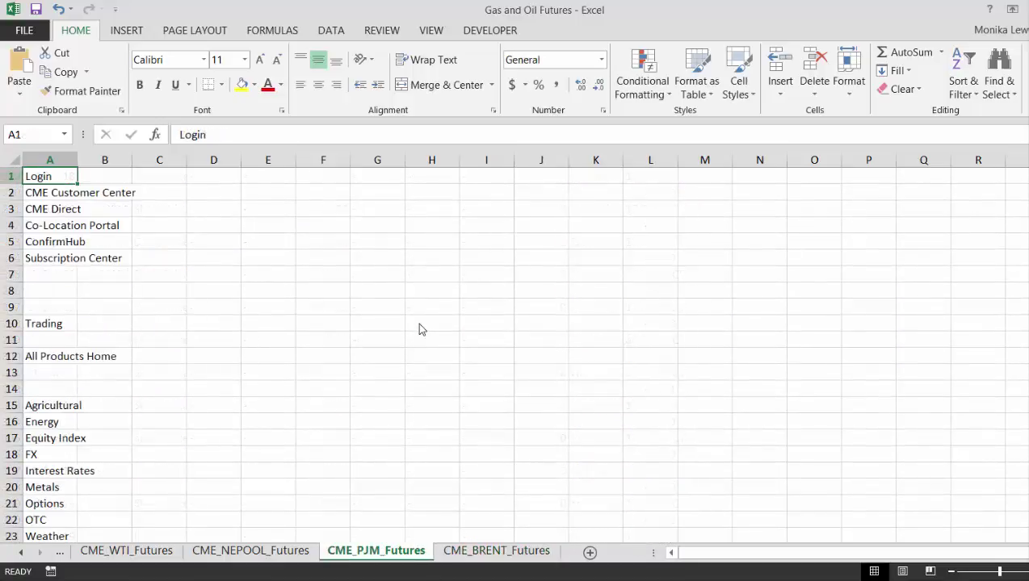
key(ctrl+Page_Up)
key(ctrl+Page_Up)
key(ctrl+Page_Up)
key(ctrl+Page_Up)
key(ctrl+Page_Up)
key(ctrl+Page_Down)
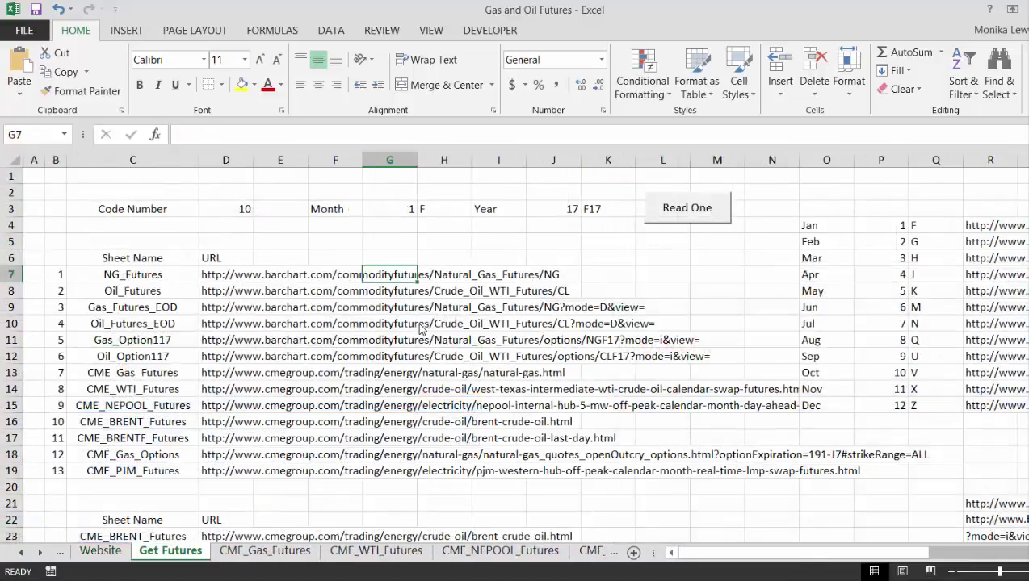
key(ctrl+Page_Down)
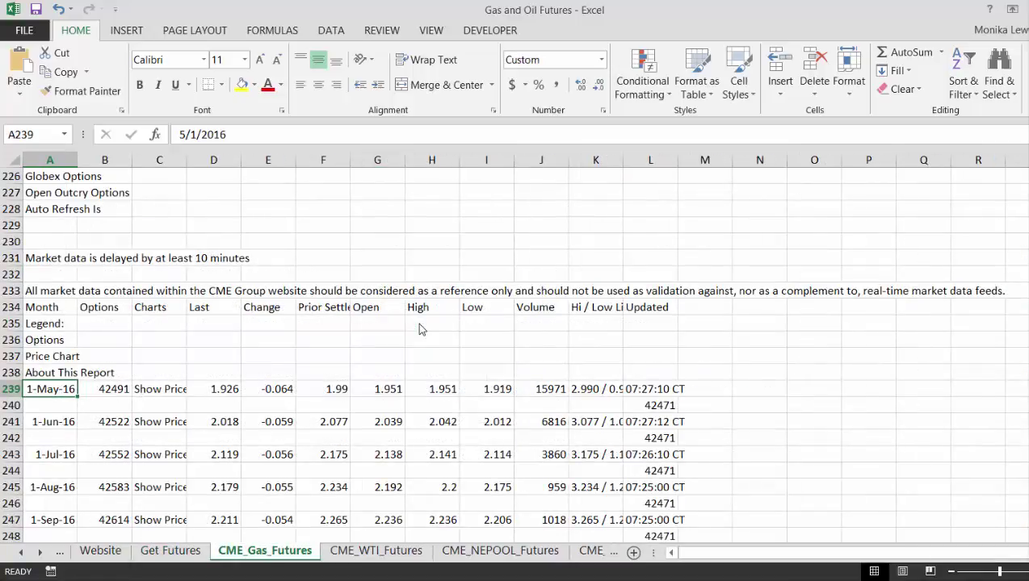
key(Up)
key(Down)
Insert a new worksheet before CME_Gas_Futures and name it Futures Analysis
key(ctrl+Page_Up)
key(ctrl+Page_Down)
key(shift+F11)
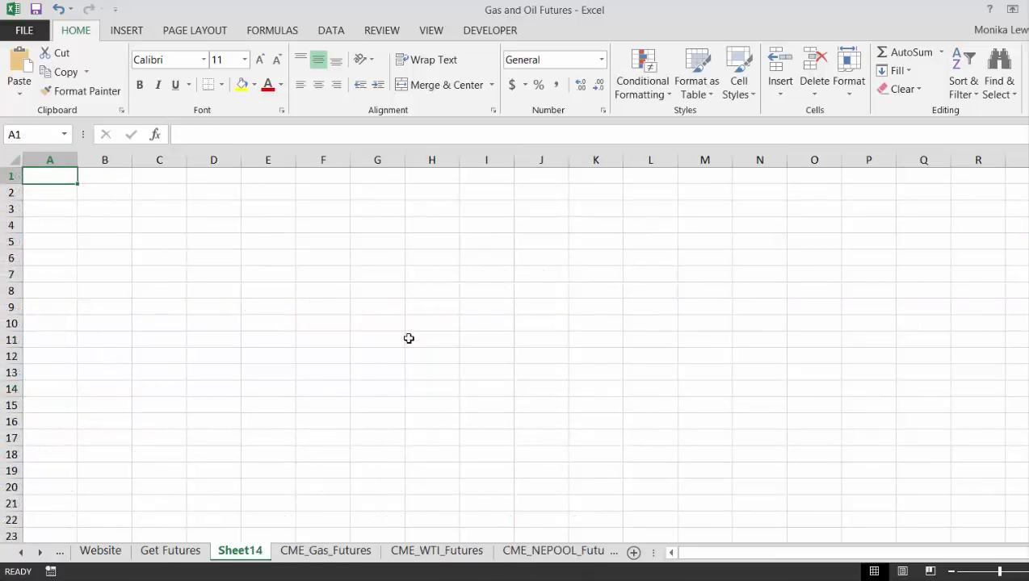
double_click(231, 558)
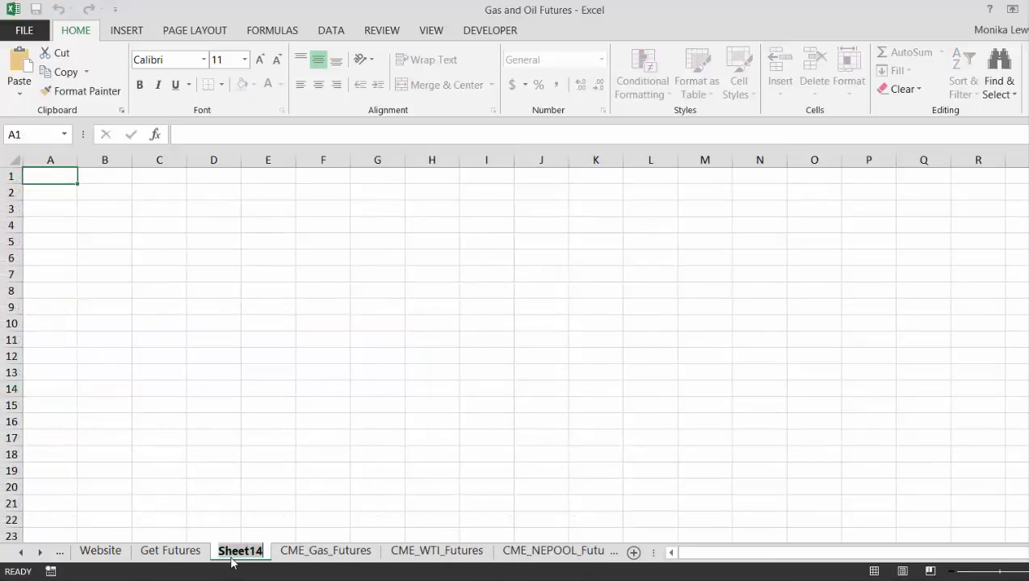
text(Future)
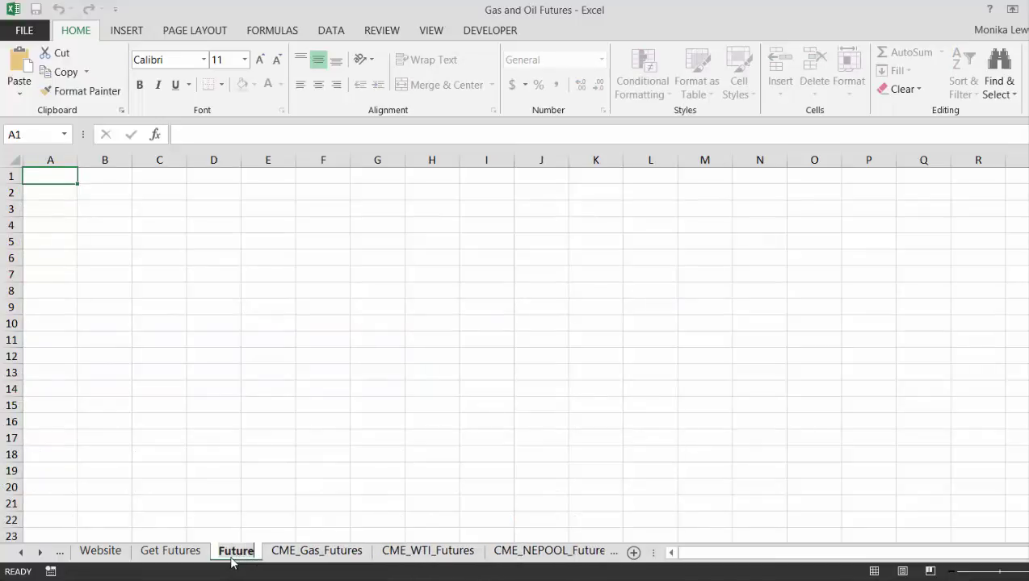
text(s Analysis)
key(Return)
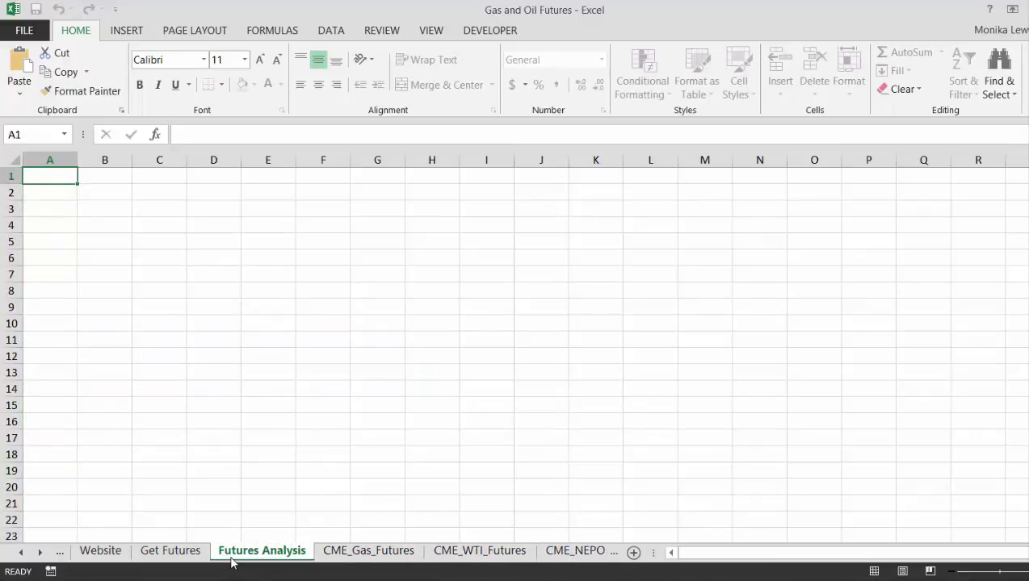
Enter =TODAY() in cell B3 of the Futures Analysis sheet and format it as a day-month-year date
key(Down)
key(Down)
key(Right)
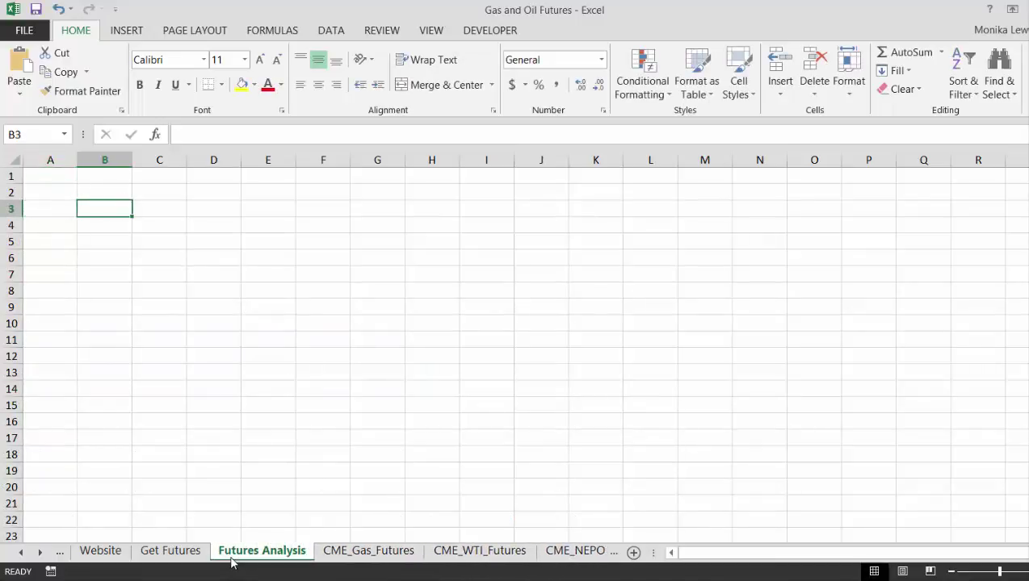
text(=)
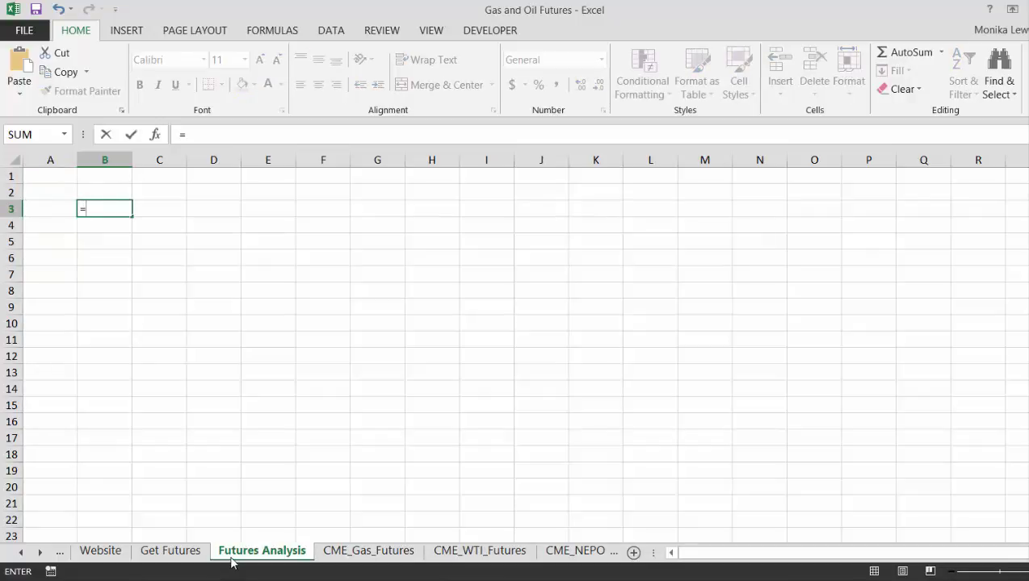
text(to)
key(Tab)
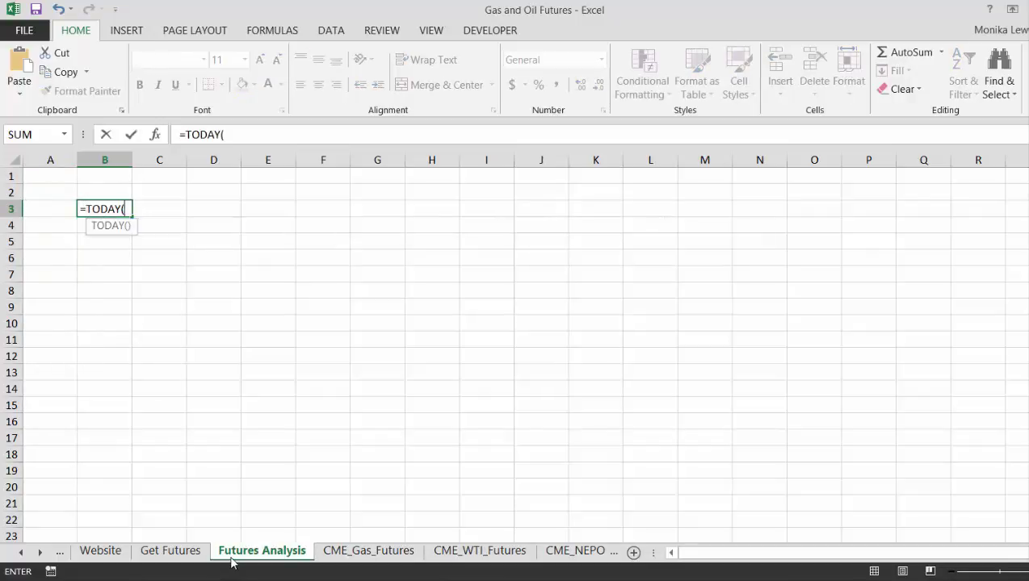
key(Return)
key(Up)
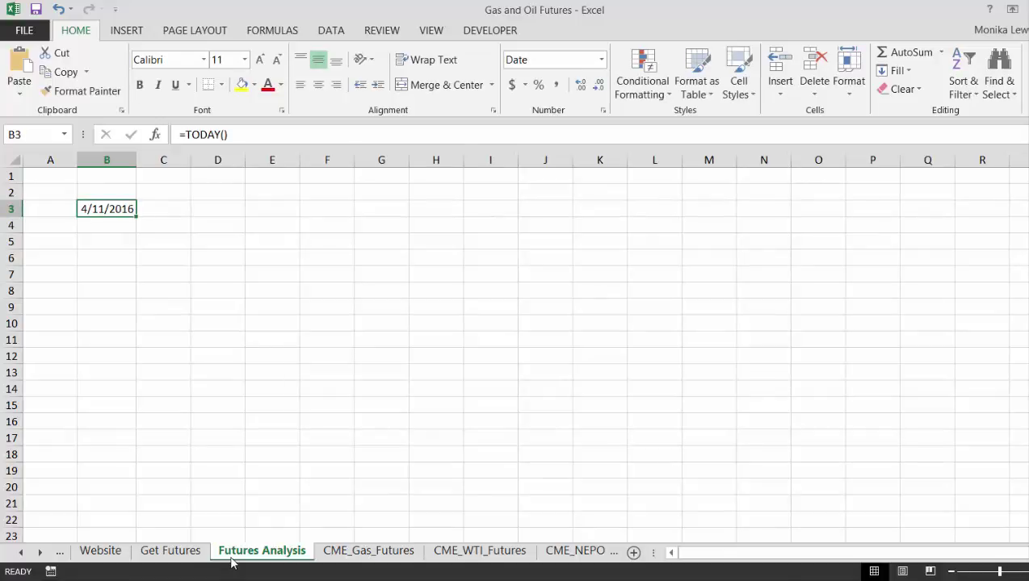
key(ctrl+shift+3)
Calculate the current month's last day in B4 with =EOMONTH(B3,0) and format it as a day-month-year date
key(Down)
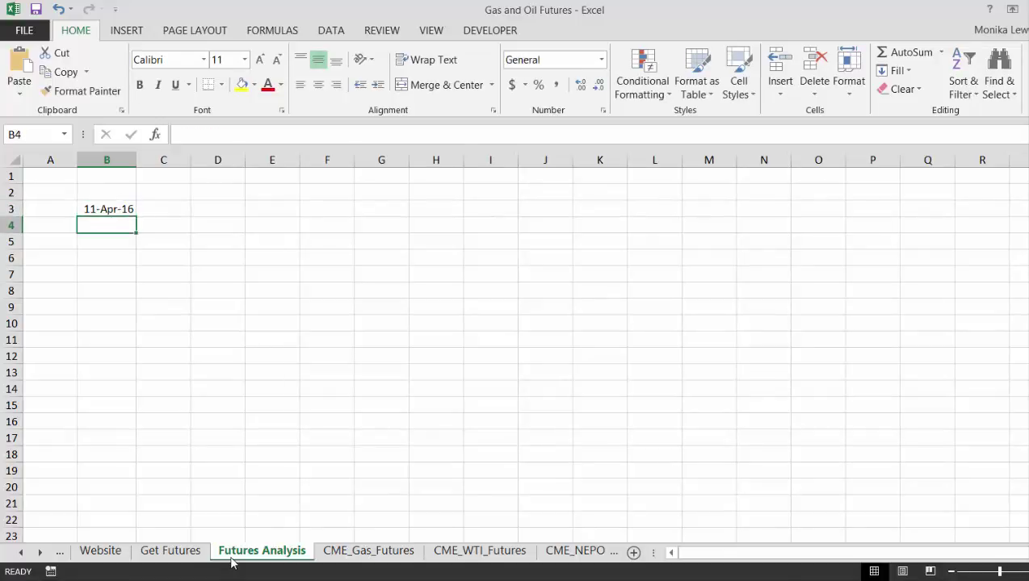
text(=eo)
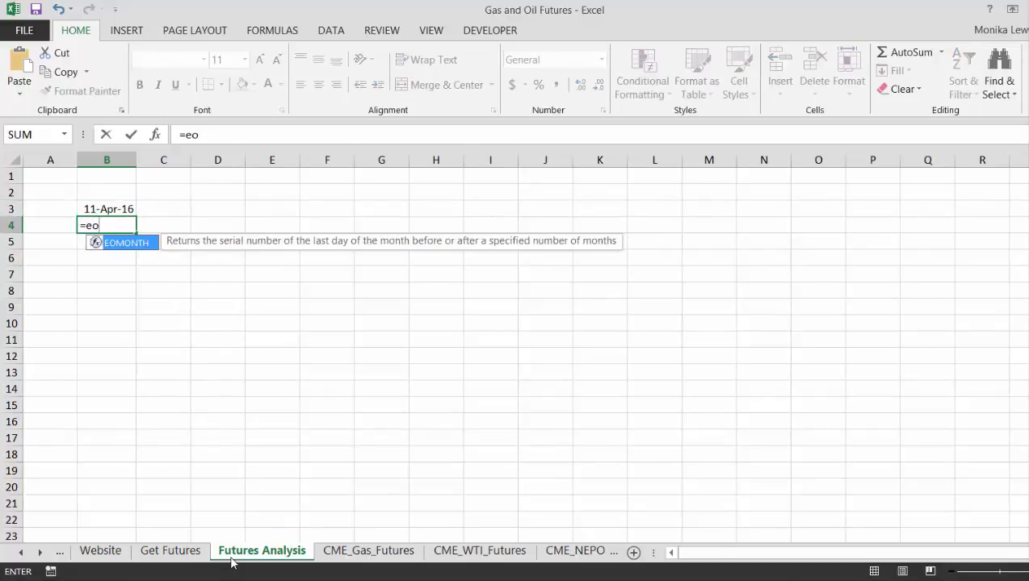
key(Tab)
key(Up)
key(Return)
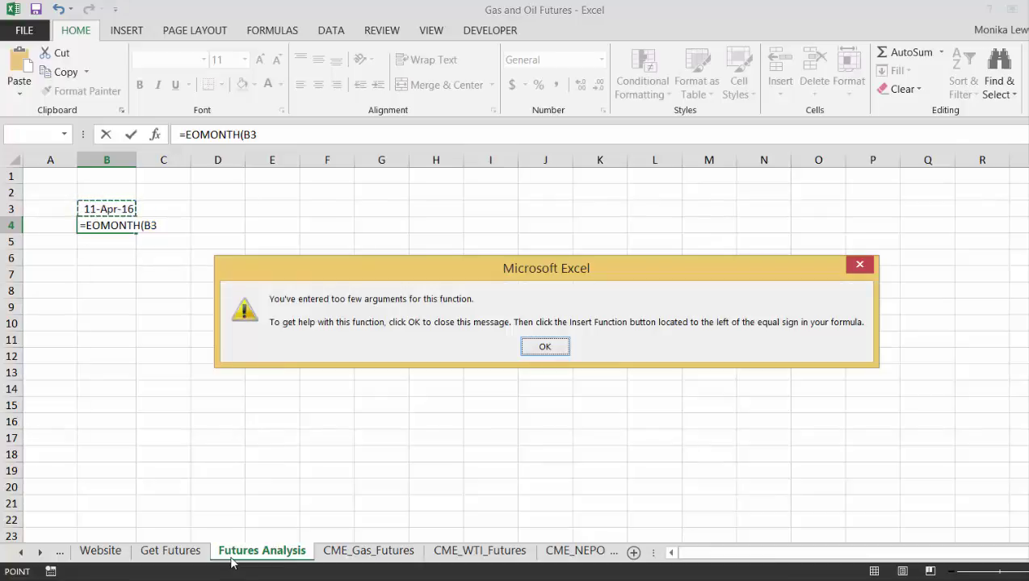
key(Return)
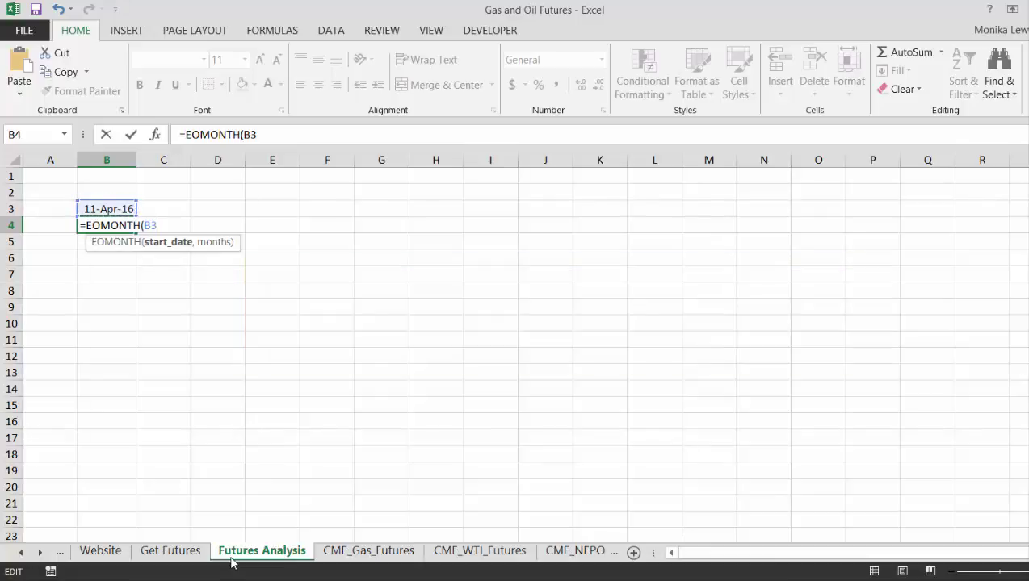
text(,1)
key(BackSpace)
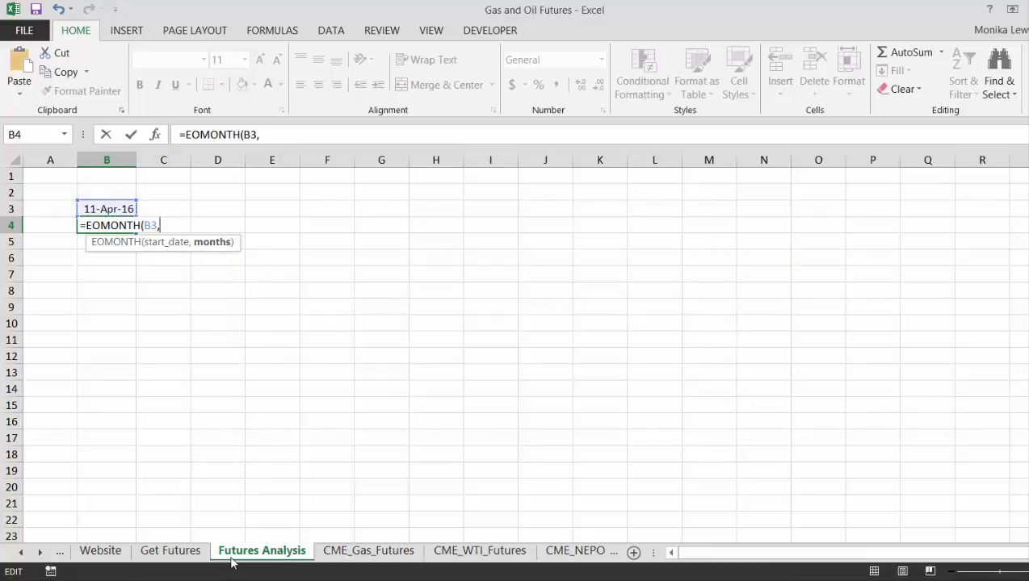
text(0)
key(ctrl+Return)
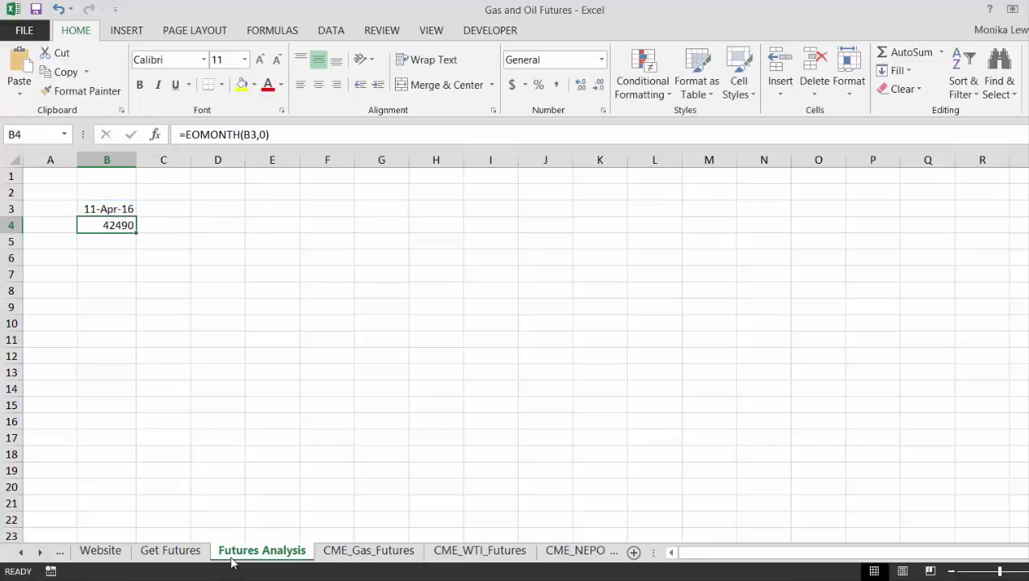
key(ctrl+shift+3)
Change the B4 formula to =EOMONTH(B3,0)+1 to get the first day of the following month
key(Down)
text(=)
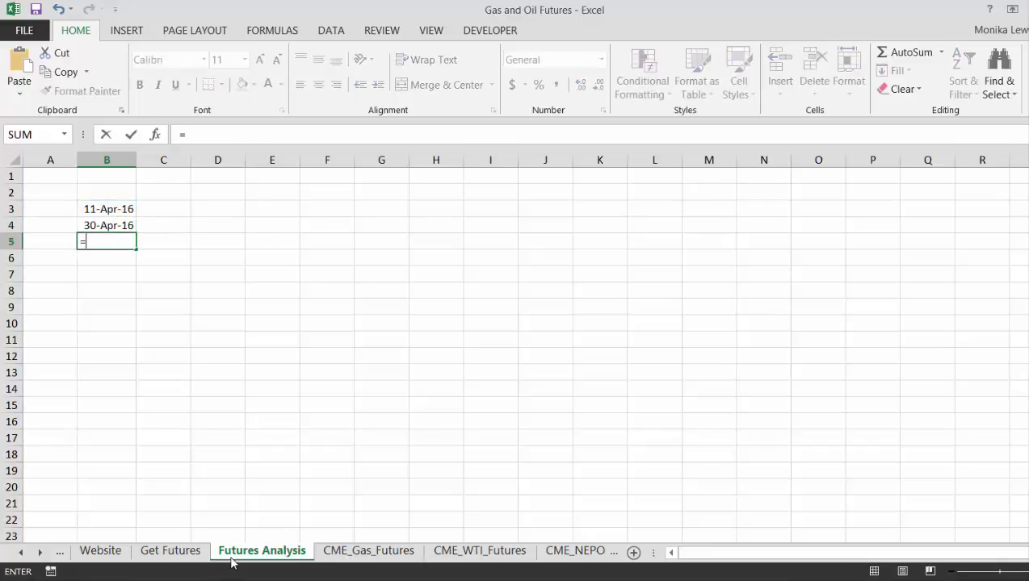
key(Escape)
key(Up)
key(F2)
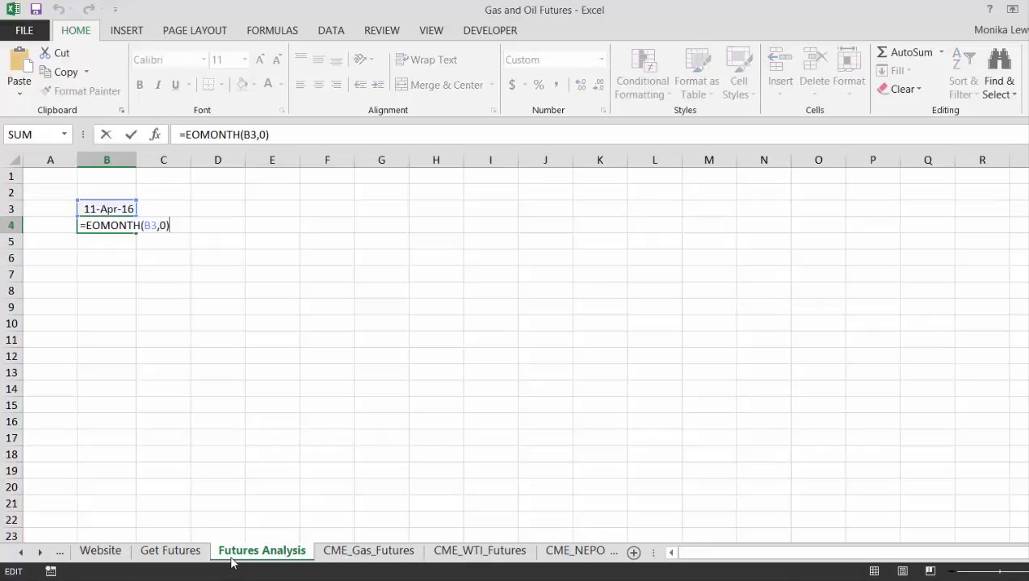
text(+1)
key(Return)
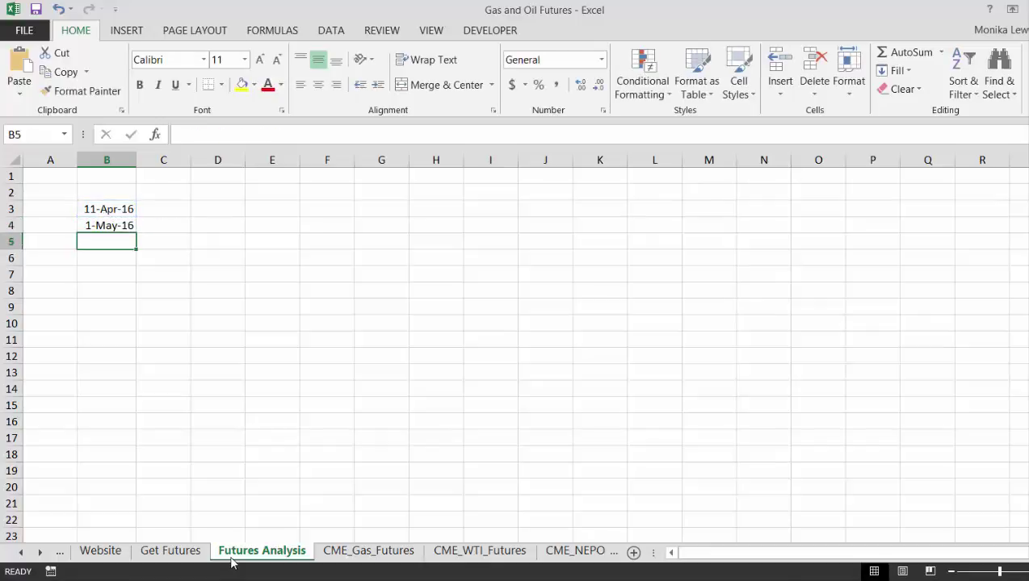
Start the month list in cell B7 with a reference to the date in B4
key(Down)
key(Down)
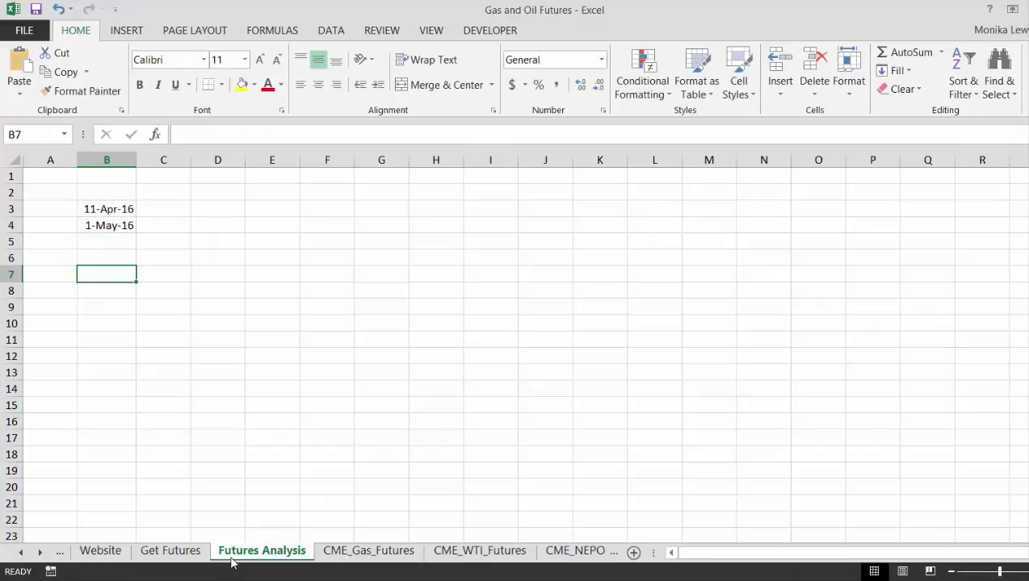
text(=)
key(Up)
key(Up)
key(Up)
key(Return)
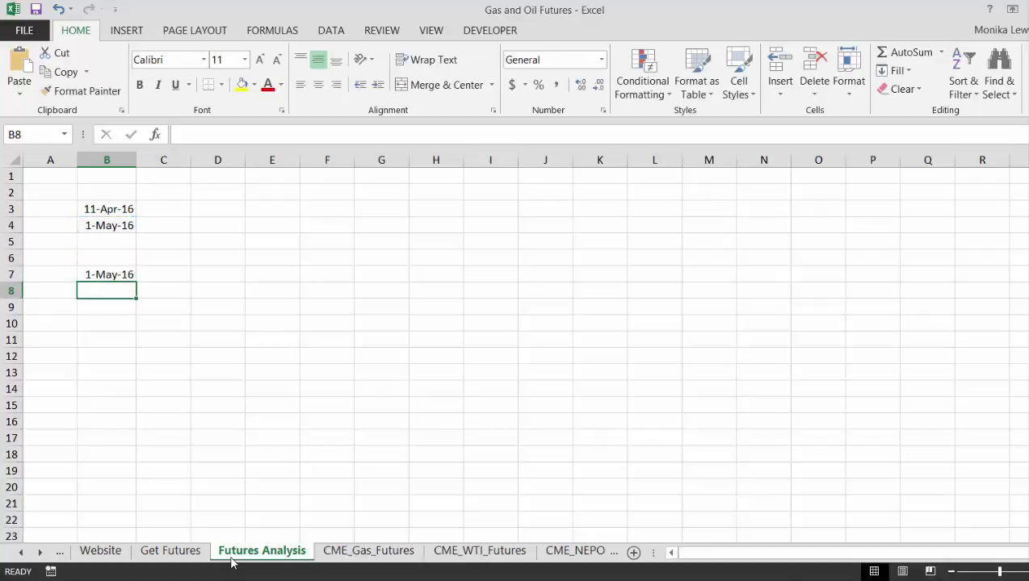
Calculate the following month in cell B8 with =EDATE(B7,1)
text(=ed)
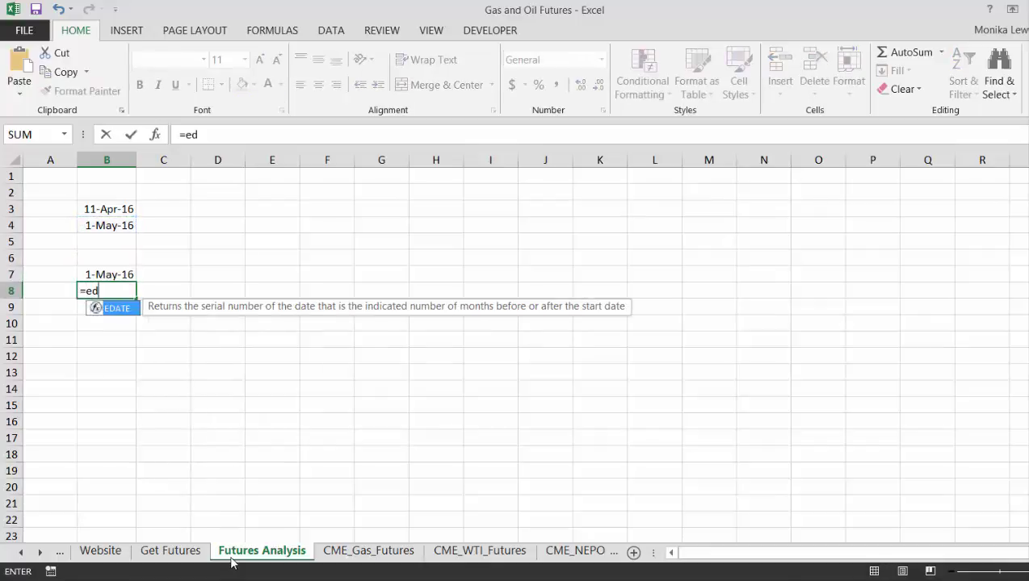
key(Tab)
key(Up)
text(,1)
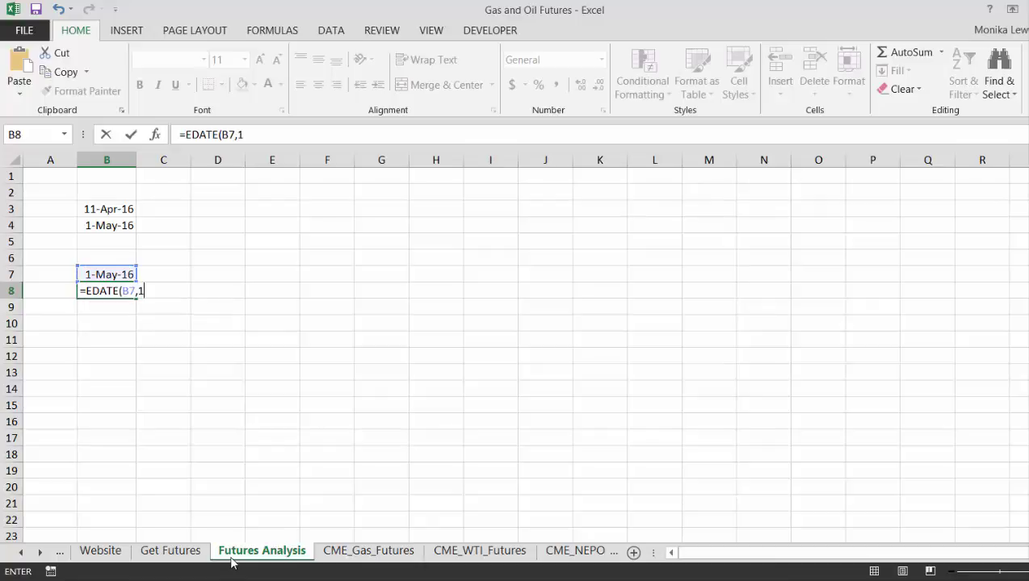
key(Return)
key(Up)
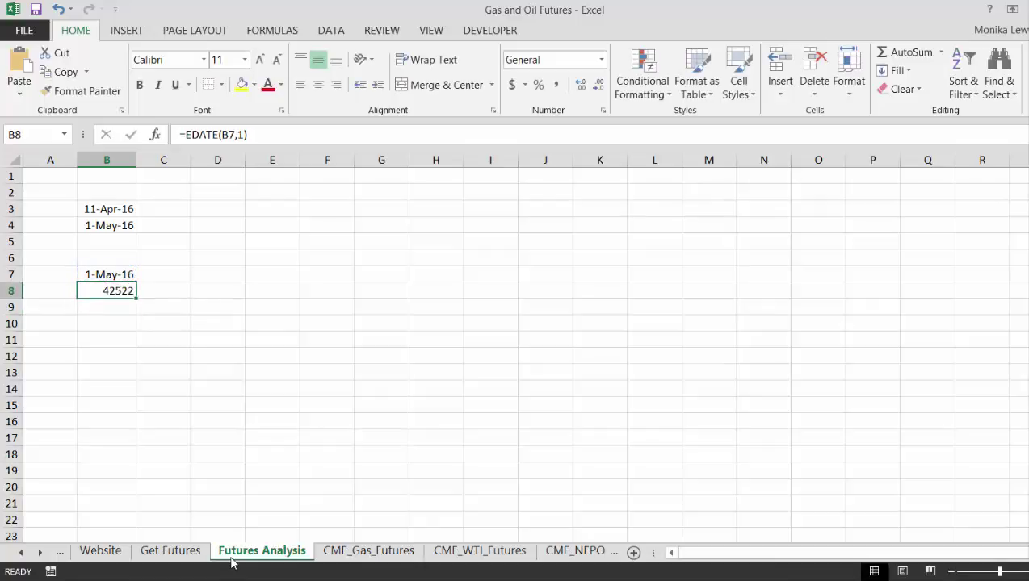
Format B8 as a day-month-year date and fill its formula down column B through row 68
key(ctrl+shift+numbersign)
key(shift+Down)
key(shift+Down)
key(shift+Down)
key(shift+Down)
key(shift+Down)
key(shift+Down)
key(shift+Down)
key(shift+Down)
key(shift+Down)
key(shift+Down)
key(shift+Down)
key(shift+Down)
key(shift+Down)
key(shift+Down)
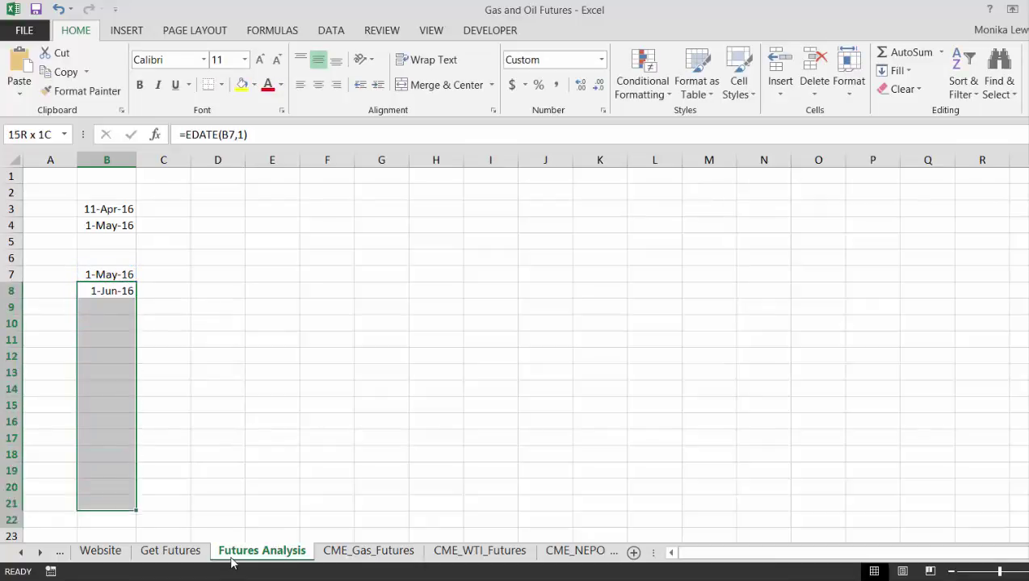
key(shift+Down)
key(shift+Down)
key(shift+Down)
key(shift+Down)
key(shift+Down)
key(shift+Down)
key(shift+Down)
key(shift+Down)
key(shift+Down)
key(shift+Down)
key(shift+Down)
key(shift+Down)
key(shift+Down)
key(shift+Down)
key(shift+Down)
key(shift+Down)
key(shift+Down)
key(shift+Down)
key(shift+Down)
key(shift+Down)
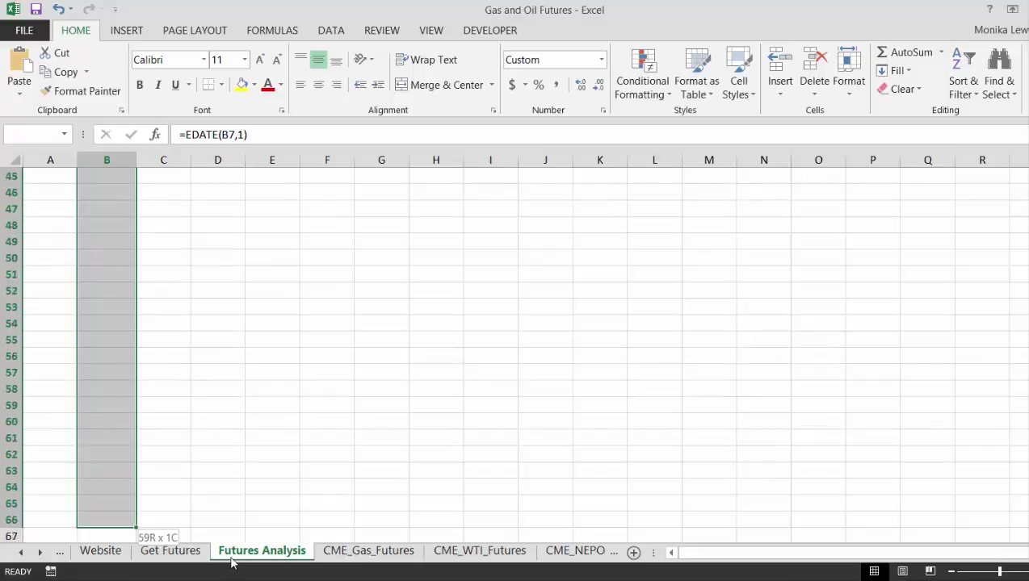
key(ctrl+d)
key(Up)
key(Down)
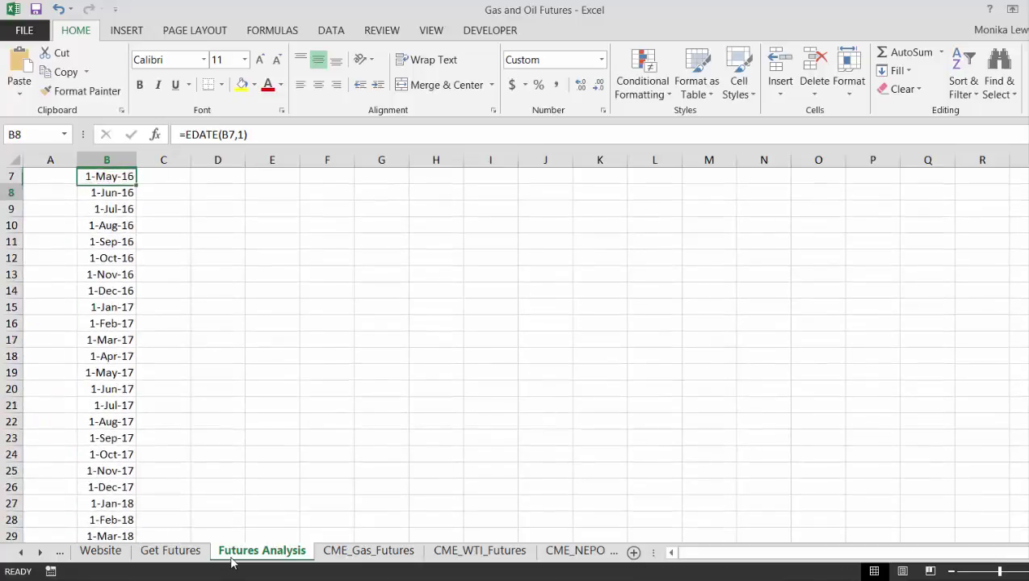
key(Down)
key(ctrl+Down)
key(Down)
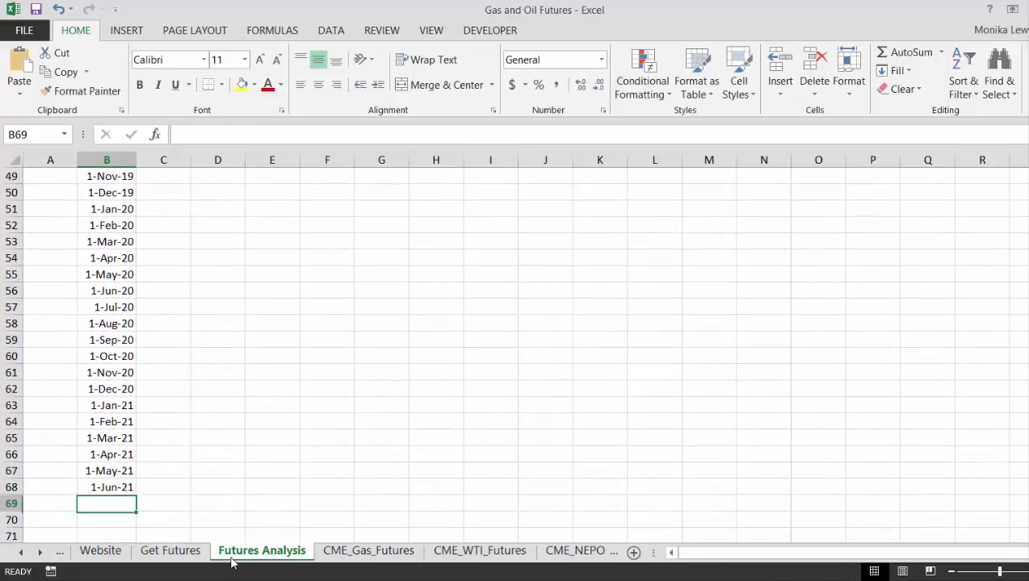
key(Up)
Examine how far the contract months extend in column A of the CME_Gas_Futures sheet
key(ctrl+Page_Down)
key(Down)
key(Down)
key(Down)
key(Down)
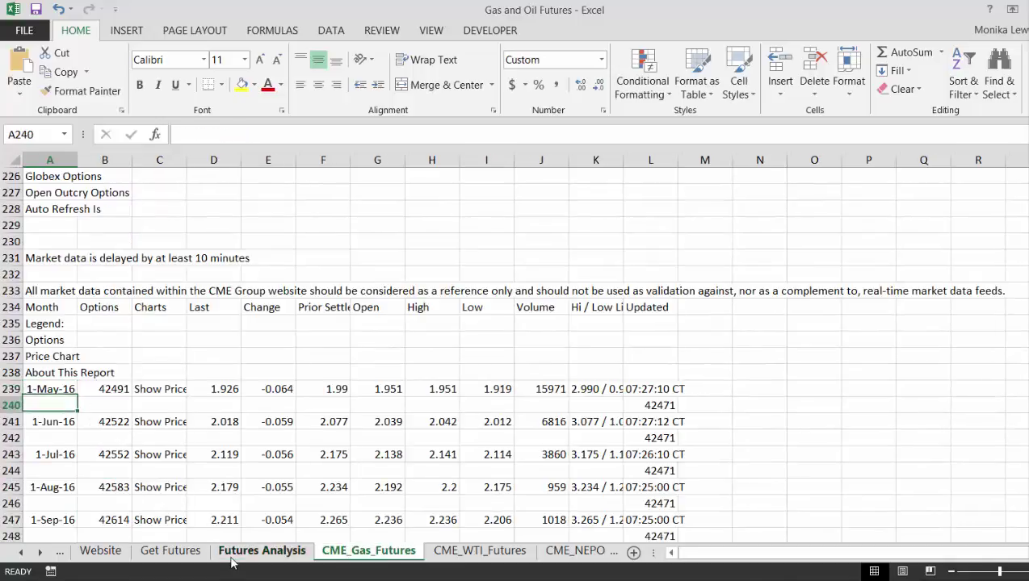
key(ctrl+Down)
key(ctrl+Down)
key(ctrl+Down)
key(ctrl+Down)
key(ctrl+Down)
key(ctrl+Down)
key(ctrl+Down)
key(ctrl+Down)
key(ctrl+Down)
key(ctrl+Down)
key(ctrl+Down)
key(ctrl+Down)
key(ctrl+Down)
key(ctrl+Down)
key(ctrl+Down)
key(ctrl+Down)
key(ctrl+Down)
key(ctrl+Down)
key(ctrl+Down)
key(ctrl+Down)
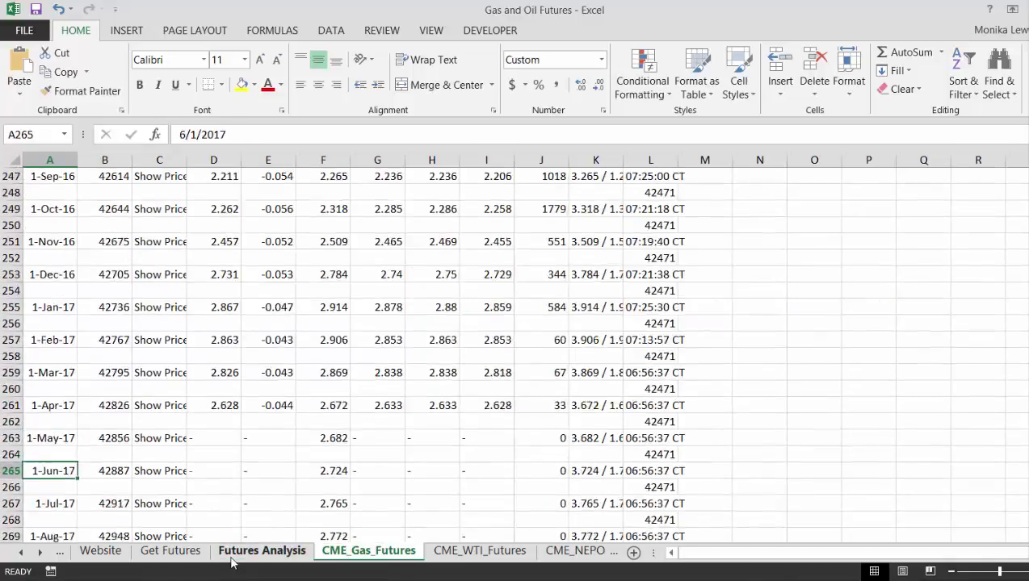
key(ctrl+Down)
key(ctrl+Down)
key(ctrl+Down)
key(ctrl+Down)
key(ctrl+Down)
key(ctrl+Down)
key(ctrl+Down)
key(ctrl+Down)
key(ctrl+Down)
key(ctrl+Down)
key(ctrl+Down)
key(ctrl+Down)
key(ctrl+Down)
key(ctrl+Down)
key(ctrl+Down)
key(ctrl+Down)
key(ctrl+Down)
key(ctrl+Down)
key(ctrl+Down)
key(ctrl+Down)
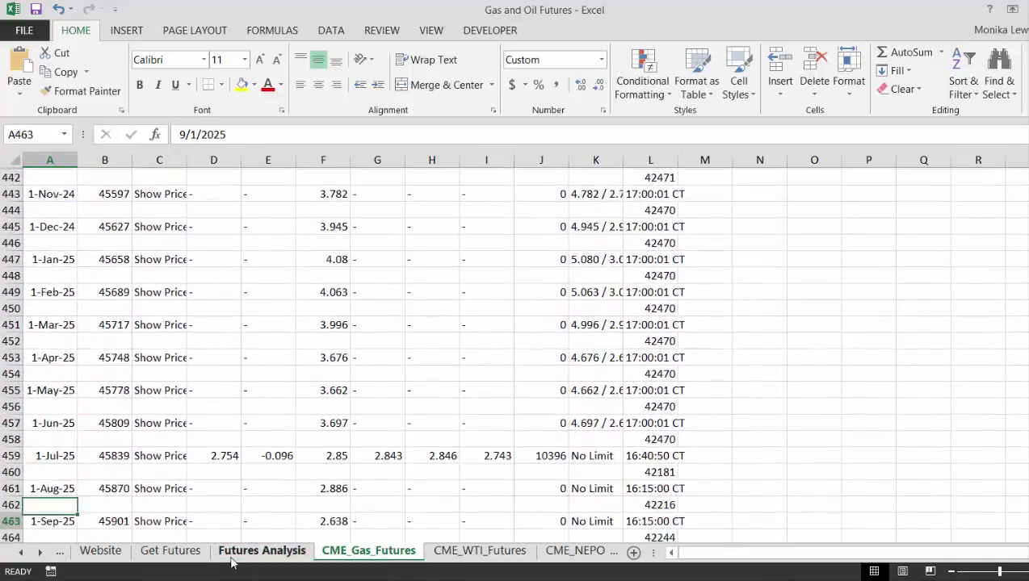
key(Up)
key(Up)
key(Up)
key(Up)
key(Up)
key(Up)
key(Up)
key(Up)
key(Up)
key(Up)
key(Up)
key(Up)
key(Up)
key(Up)
key(Up)
key(Up)
key(Up)
key(Up)
key(Up)
key(Up)
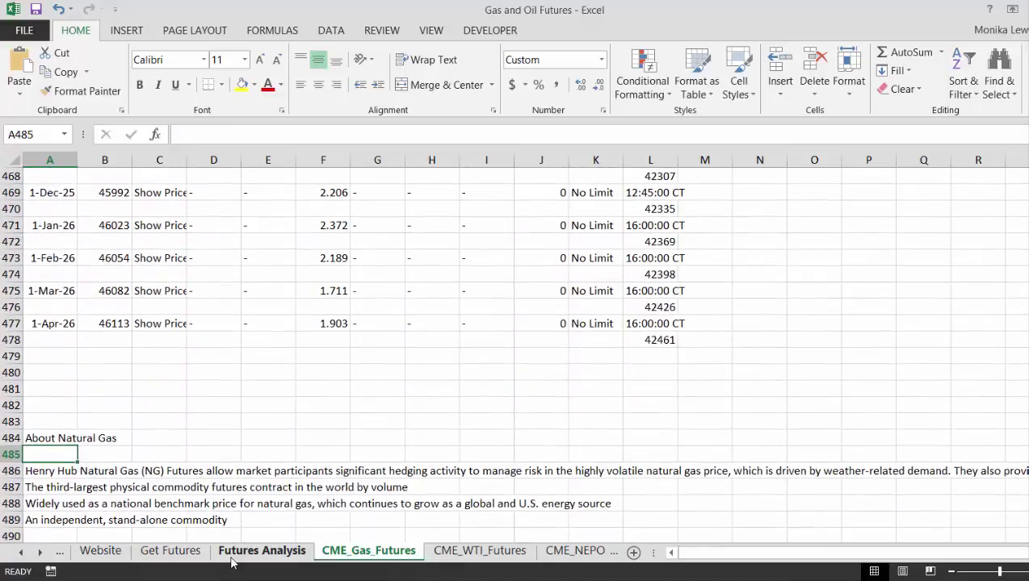
Extend the monthly date list on the Futures Analysis sheet by filling the B68 formula down through row 97
click(231, 557)
key(shift+Down)
key(shift+Down)
key(shift+Down)
key(shift+Down)
key(shift+Down)
key(shift+Down)
key(shift+Down)
key(shift+Down)
key(shift+Down)
key(shift+Down)
key(shift+Down)
key(shift+Down)
key(shift+Down)
key(shift+Down)
key(shift+Down)
key(shift+Down)
key(shift+Down)
key(shift+Down)
key(shift+Down)
key(shift+Down)
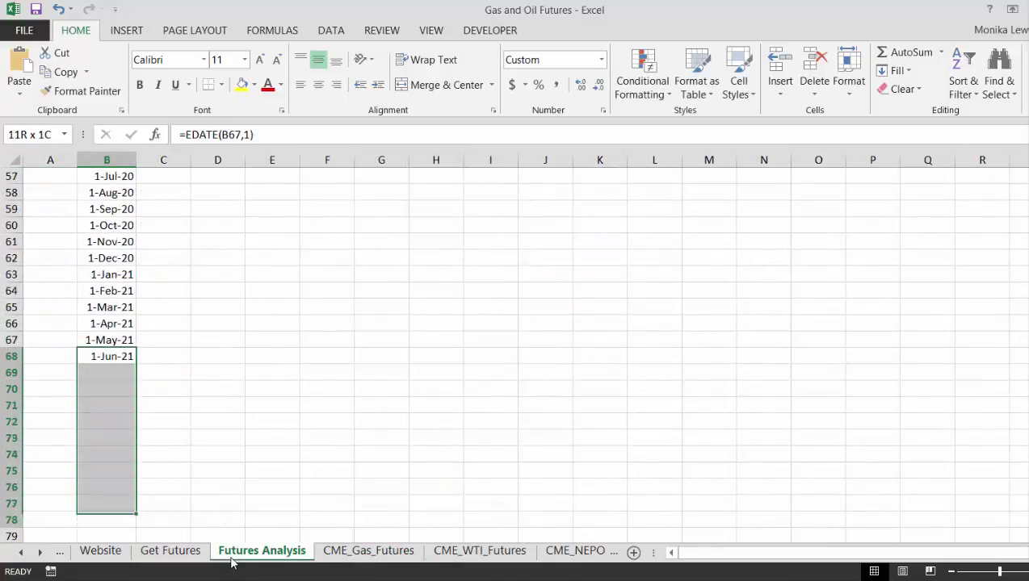
key(ctrl+d)
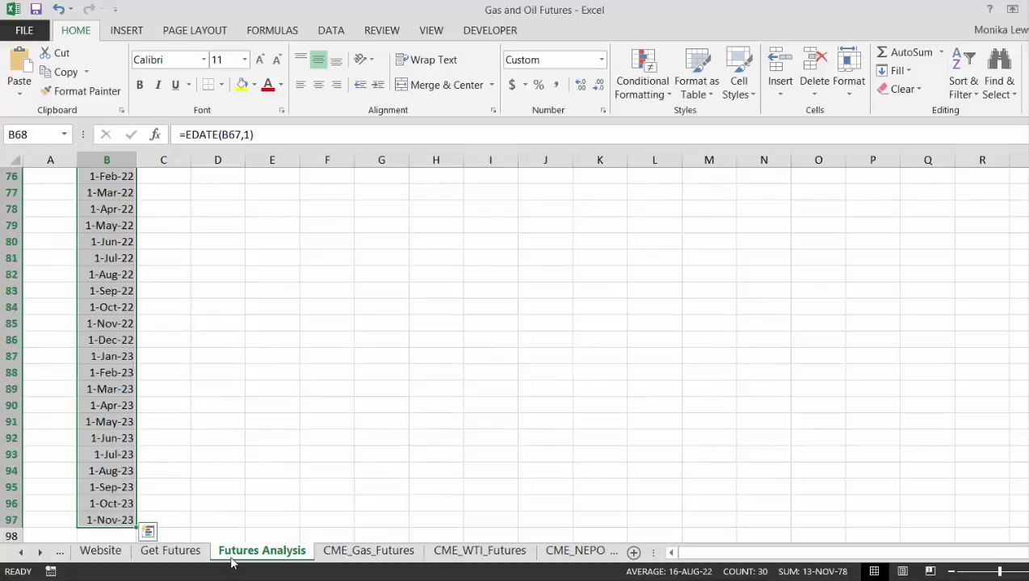
Fill the B97 date formula down column B through row 117 on the Futures Analysis sheet
key(Down)
key(Down)
key(ctrl+Down)
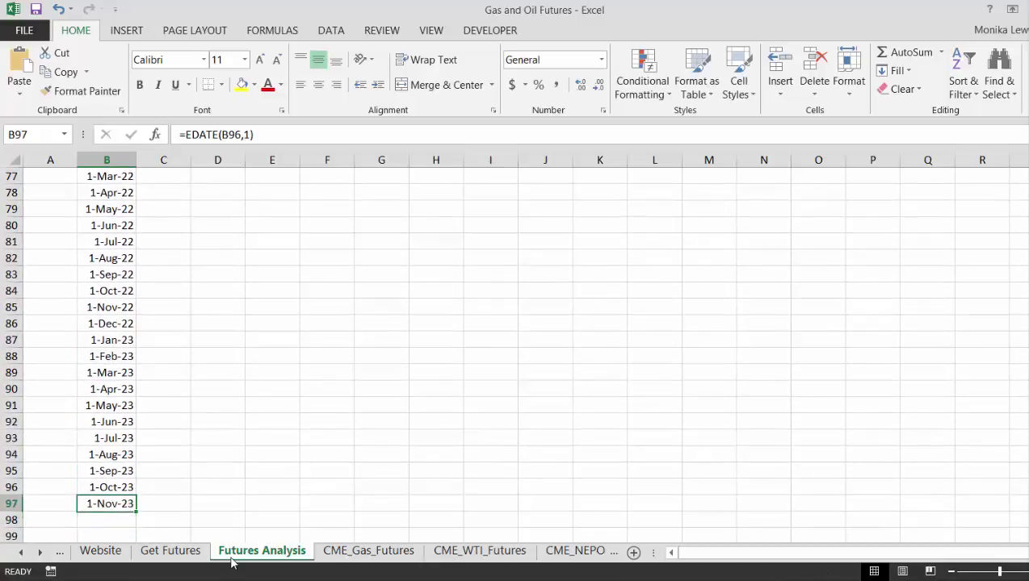
key(shift+Down)
key(shift+Down)
key(shift+Down)
key(shift+Down)
key(shift+Down)
key(shift+Down)
key(shift+Down)
key(shift+Down)
key(shift+Down)
key(shift+Down)
key(shift+Down)
key(shift+Down)
key(shift+Down)
key(shift+Down)
key(shift+Down)
key(shift+Down)
key(shift+Down)
key(shift+Down)
key(shift+Down)
key(shift+Down)
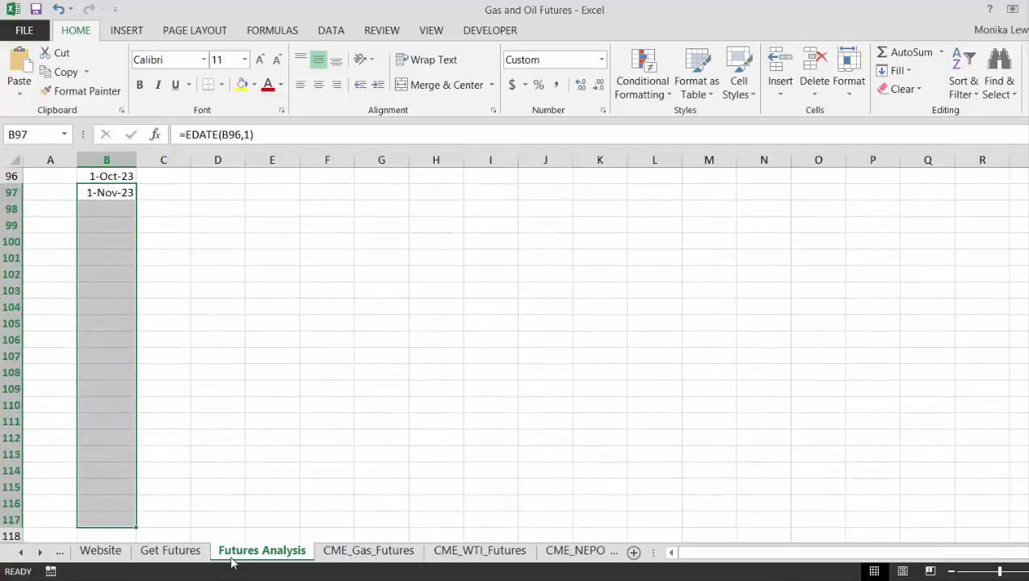
key(ctrl+d)
Check the last contract months listed near the end of column A on the CME_Gas_Futures sheet
key(Down)
key(Down)
key(Down)
key(Down)
key(Down)
key(Down)
key(Down)
key(Down)
key(Down)
key(Down)
key(Down)
key(Down)
key(Down)
key(Down)
key(Down)
key(Down)
key(Down)
key(Down)
key(Down)
key(Down)
key(Down)
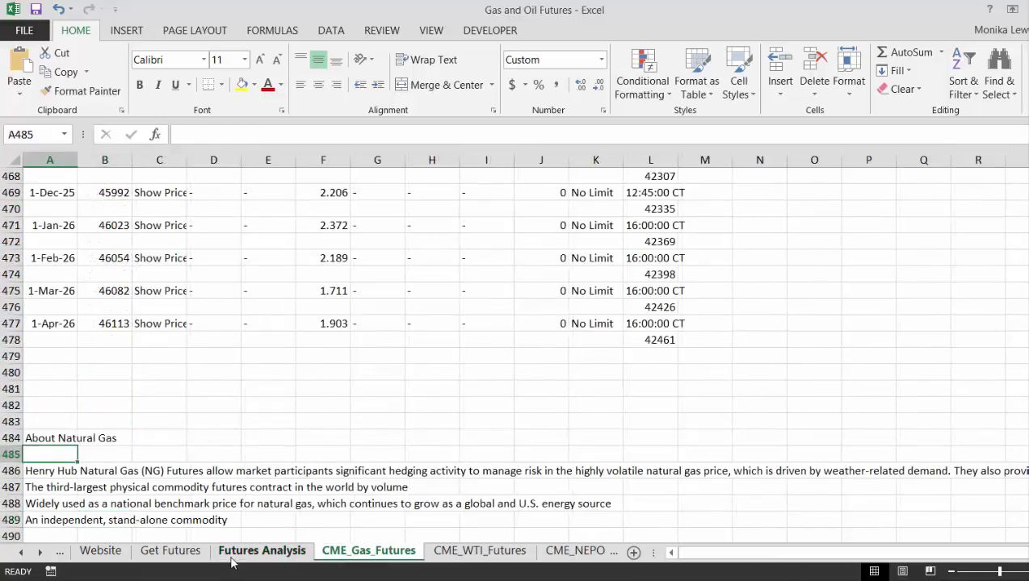
key(Up)
key(Up)
key(Up)
key(Up)
key(Up)
key(Up)
key(Up)
key(Up)
key(Up)
key(Up)
key(Up)
key(Up)
key(Up)
key(Up)
key(Up)
key(Up)
key(Up)
key(Up)
key(Up)
key(Up)
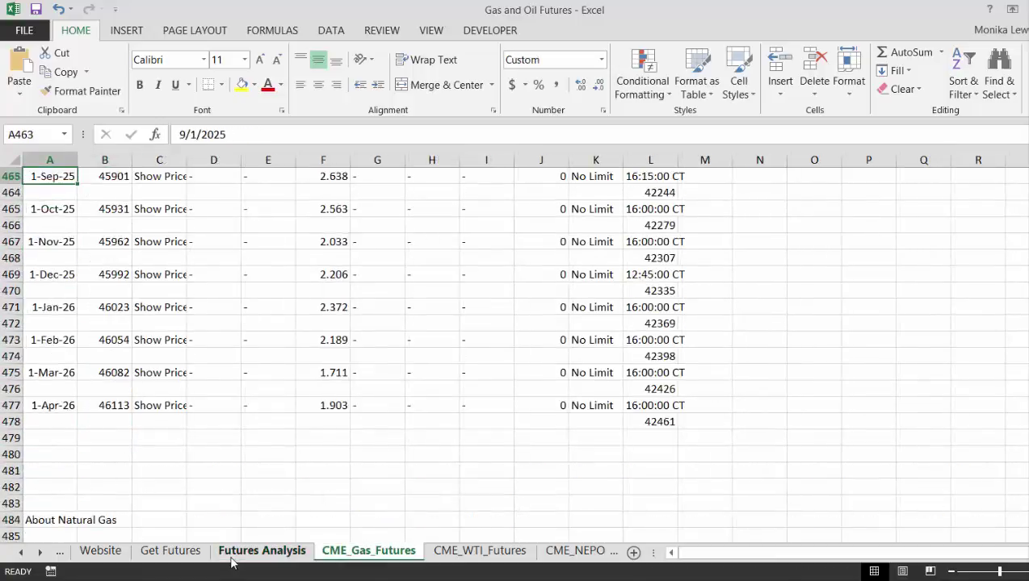
key(Up)
key(Up)
key(Up)
key(Up)
key(Up)
key(Up)
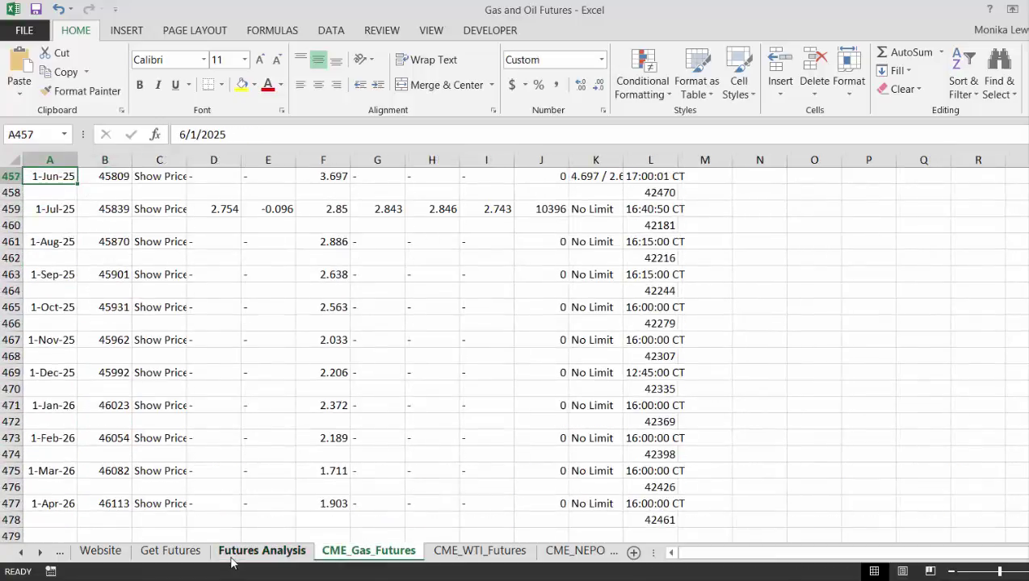
key(Up)
key(Up)
key(Up)
key(Up)
key(Up)
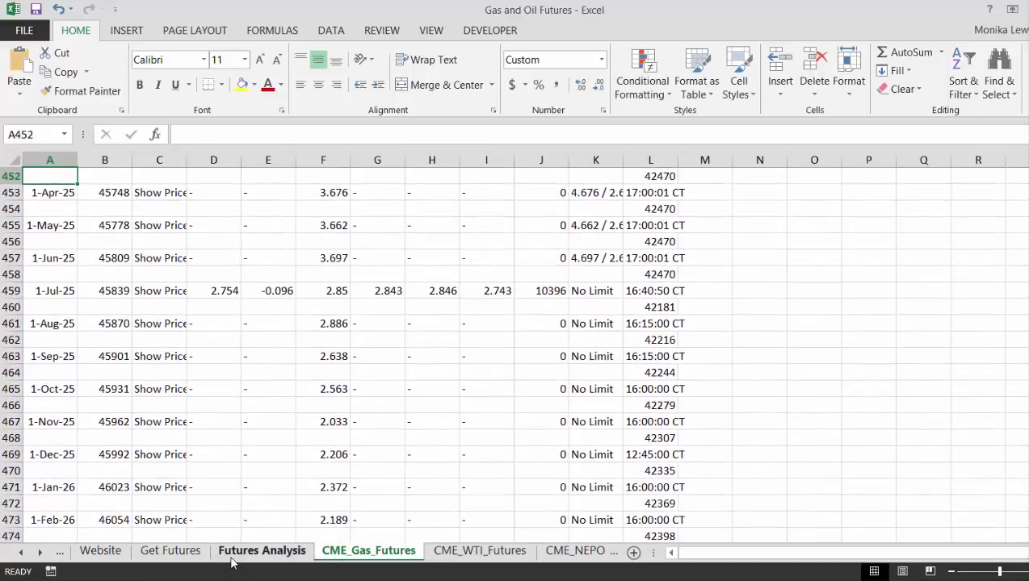
key(Up)
key(Up)
Extend the monthly dates on the Futures Analysis sheet by filling the B117 formula down through row 131
click(231, 557)
key(Up)
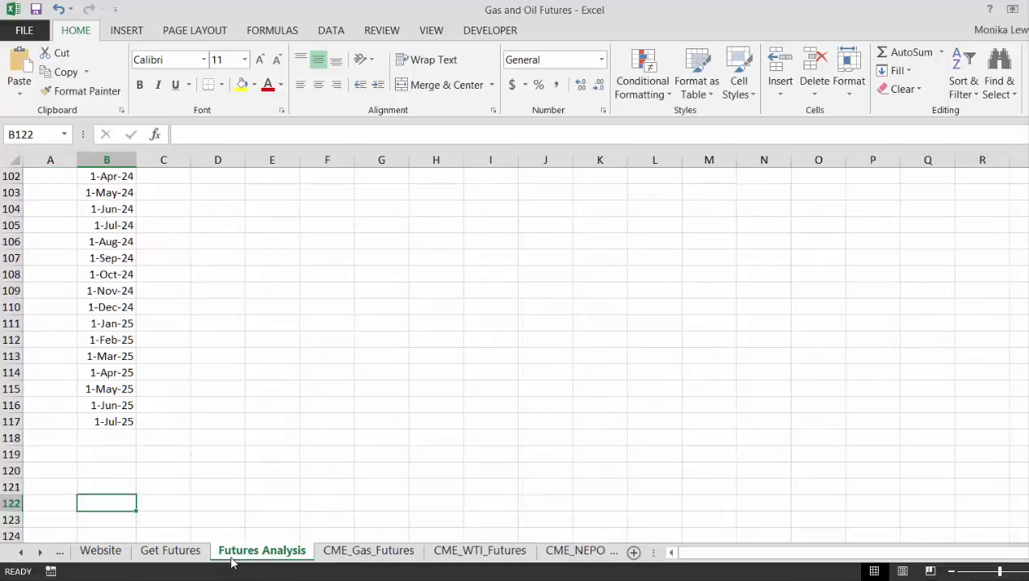
key(Up)
key(Up)
key(Up)
key(Up)
key(Up)
key(shift+Down)
key(shift+Down)
key(shift+Down)
key(shift+Down)
key(shift+Down)
key(shift+Down)
key(shift+Down)
key(shift+Down)
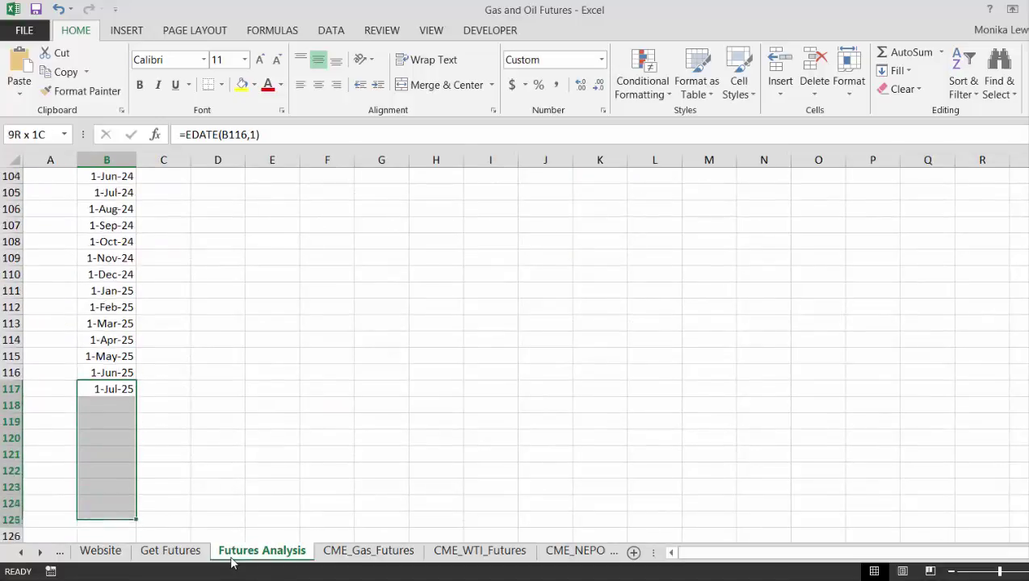
key(shift+Down)
key(shift+Down)
key(shift+Down)
key(shift+Down)
key(shift+Down)
key(shift+Down)
key(ctrl+d)
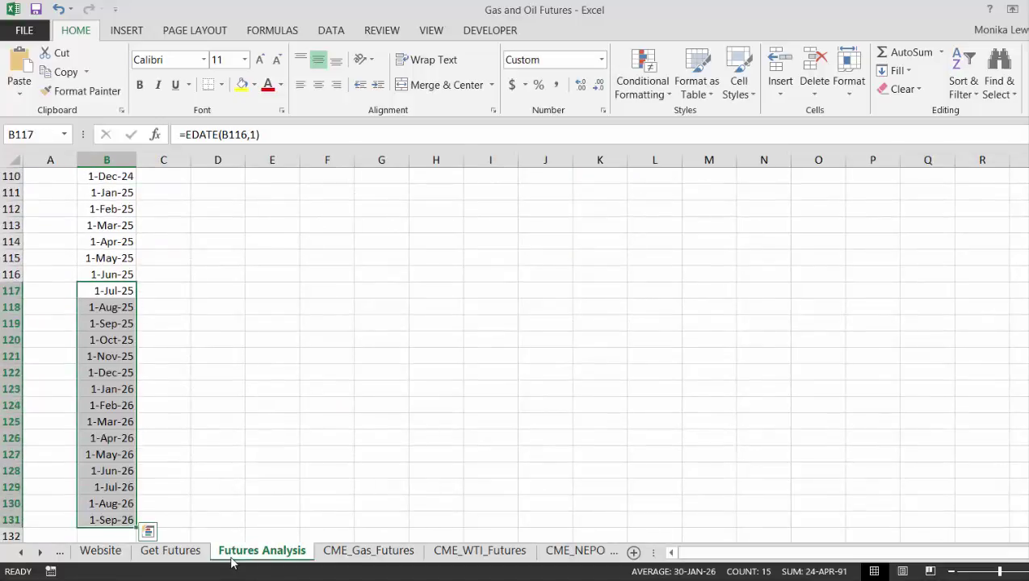
Fill the B131 date formula down column B past row 139 to extend the list beyond May 2027
key(Up)
key(Down)
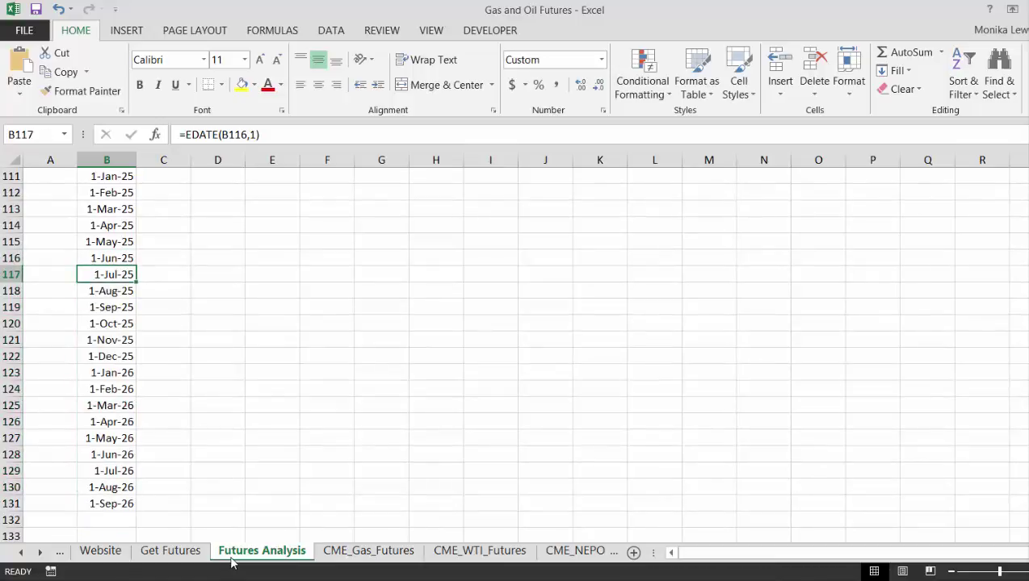
key(Down)
key(Down)
key(Down)
key(Down)
key(Down)
key(Down)
key(Down)
key(Down)
key(Down)
key(Down)
key(Down)
key(Down)
key(Down)
key(Down)
key(shift+Down)
key(shift+Down)
key(shift+Down)
key(shift+Down)
key(shift+Down)
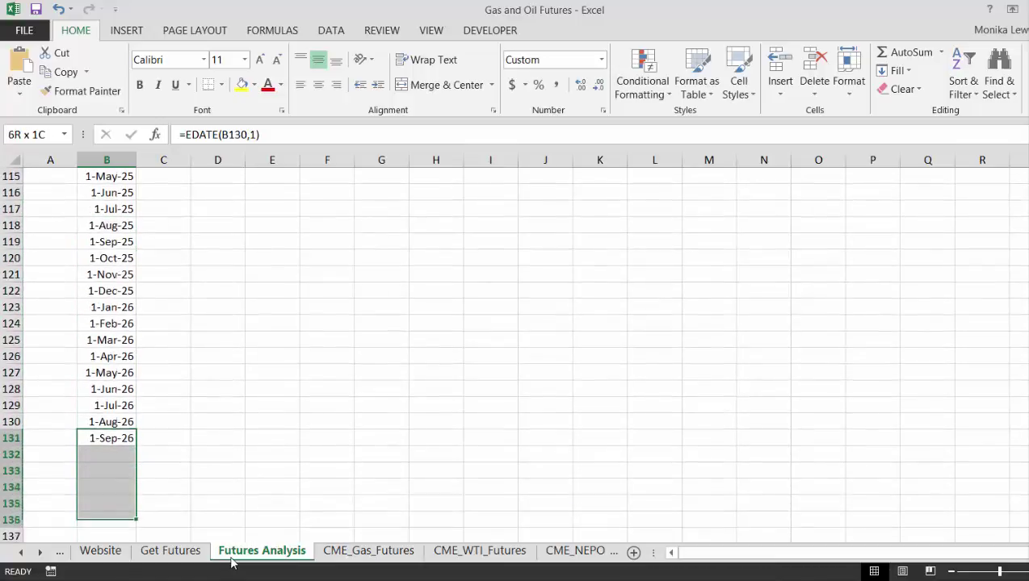
key(shift+Down)
key(shift+Down)
key(shift+Down)
key(shift+Down)
key(shift+Down)
key(shift+Down)
key(shift+Down)
key(ctrl+d)
Link cell C6 on the Futures Analysis sheet to the CME_Gas_Futures sheet name in cell C13 of Get Futures
key(Up)
key(Up)
key(Up)
key(Up)
key(Up)
key(Up)
key(Up)
key(Up)
key(Up)
key(Up)
key(Up)
key(Up)
key(Up)
key(Up)
key(Up)
key(Up)
key(Up)
key(Up)
key(Up)
key(Up)
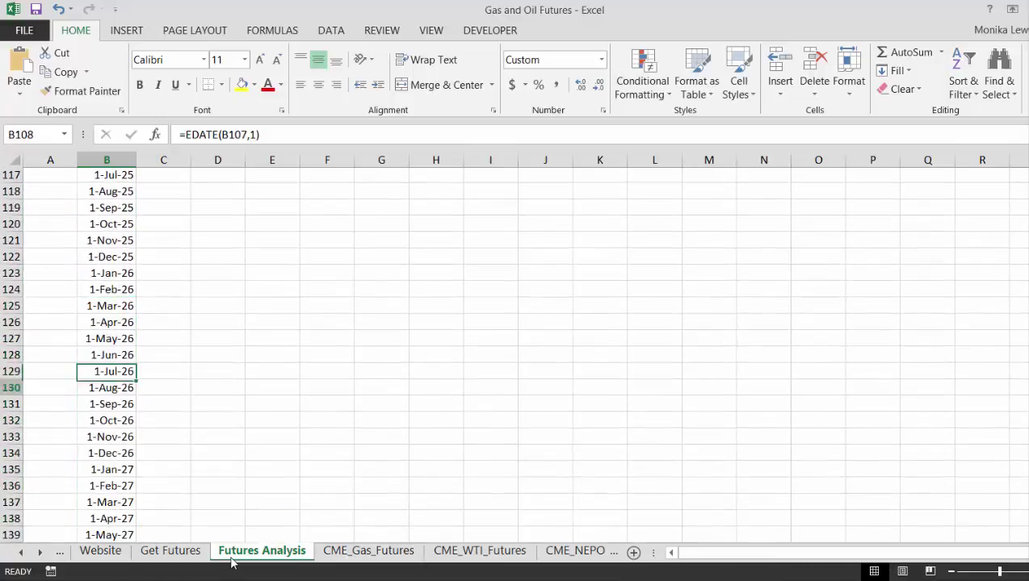
key(Up)
key(Up)
key(Up)
key(Up)
key(Up)
key(Up)
key(Up)
key(Up)
key(Up)
key(Up)
key(Up)
key(Up)
key(Up)
key(Up)
key(Up)
key(Up)
key(Up)
key(Up)
key(Up)
key(Up)
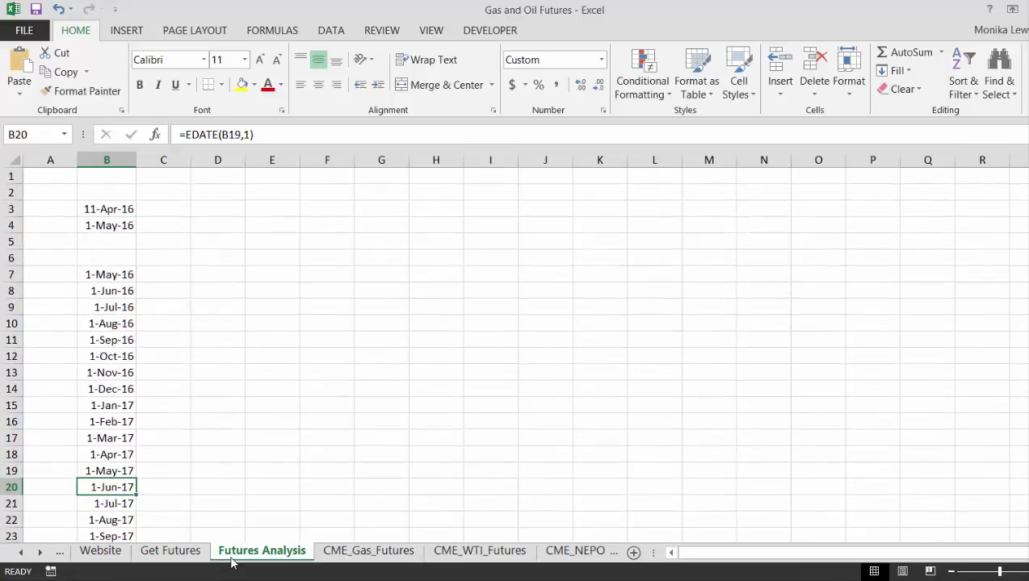
key(Up)
key(Up)
key(Up)
key(Up)
key(Up)
key(Up)
key(Up)
key(Up)
key(Up)
key(Up)
key(Up)
key(Up)
key(Up)
key(Up)
key(Down)
key(Right)
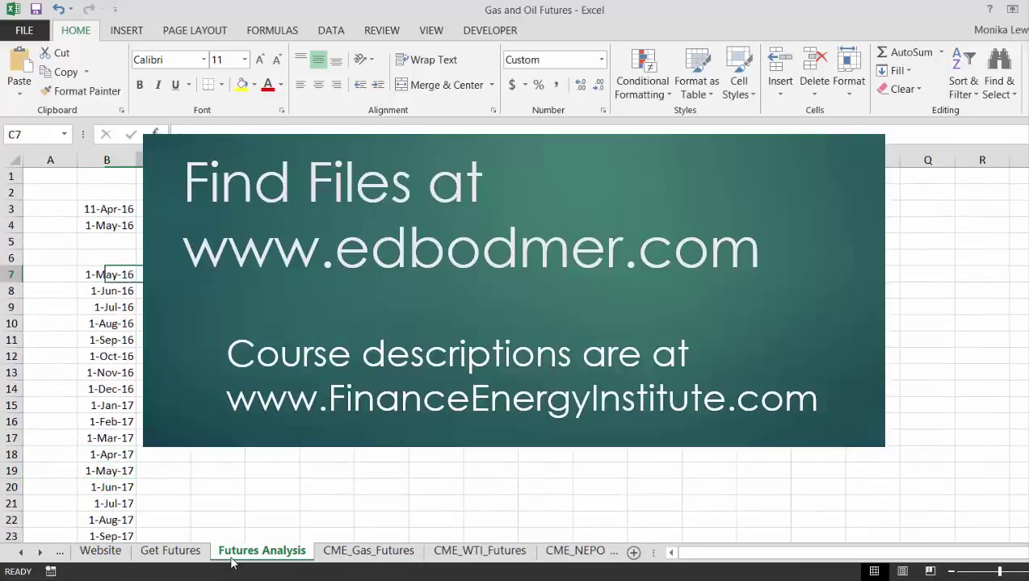
key(Up)
key(Up)
key(Up)
key(Down)
key(Down)
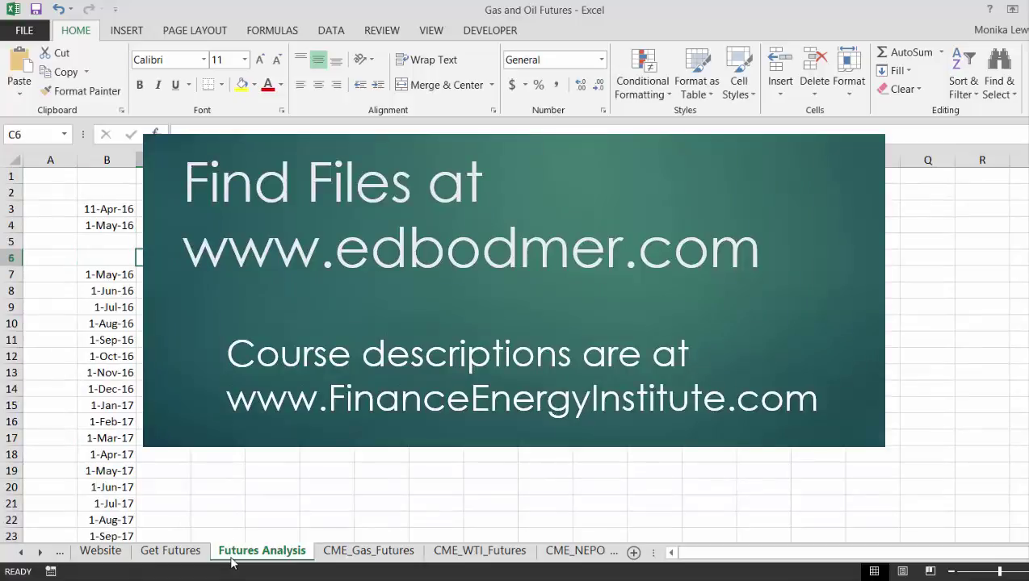
text(=)
key(ctrl+Page_Up)
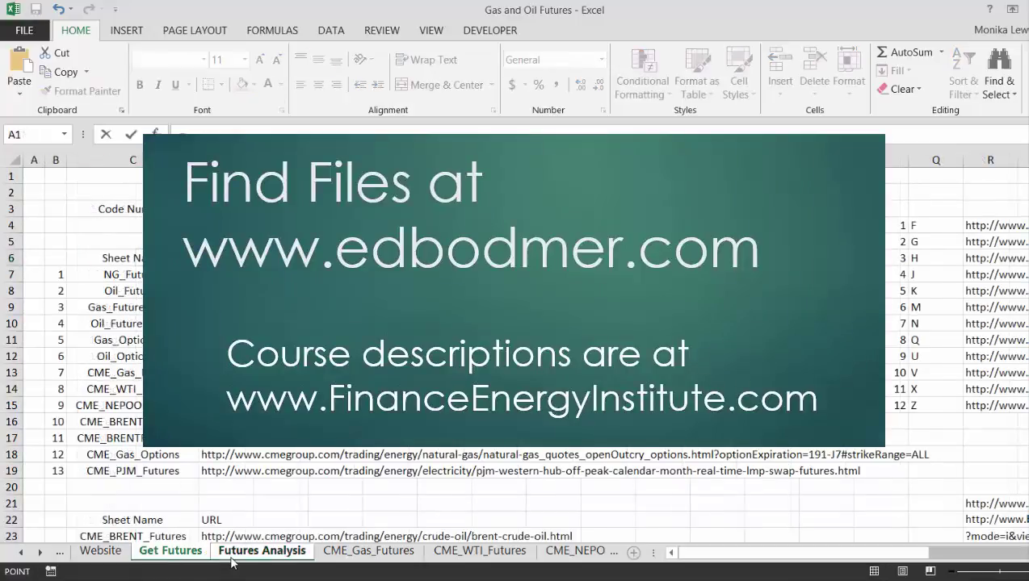
click(111, 374)
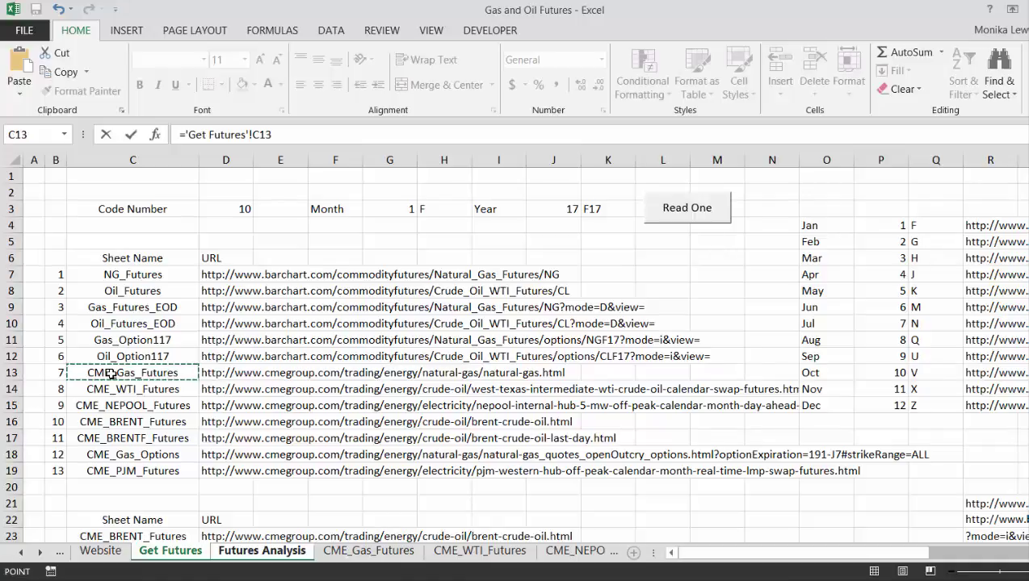
key(Return)
key(Up)
key(Right)
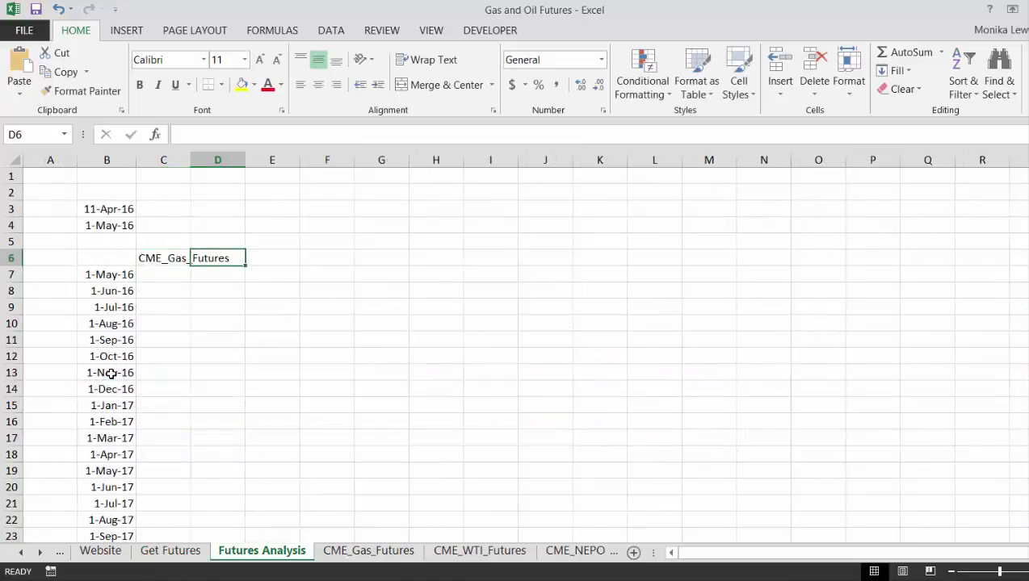
text(=)
key(ctrl+Page_Up)
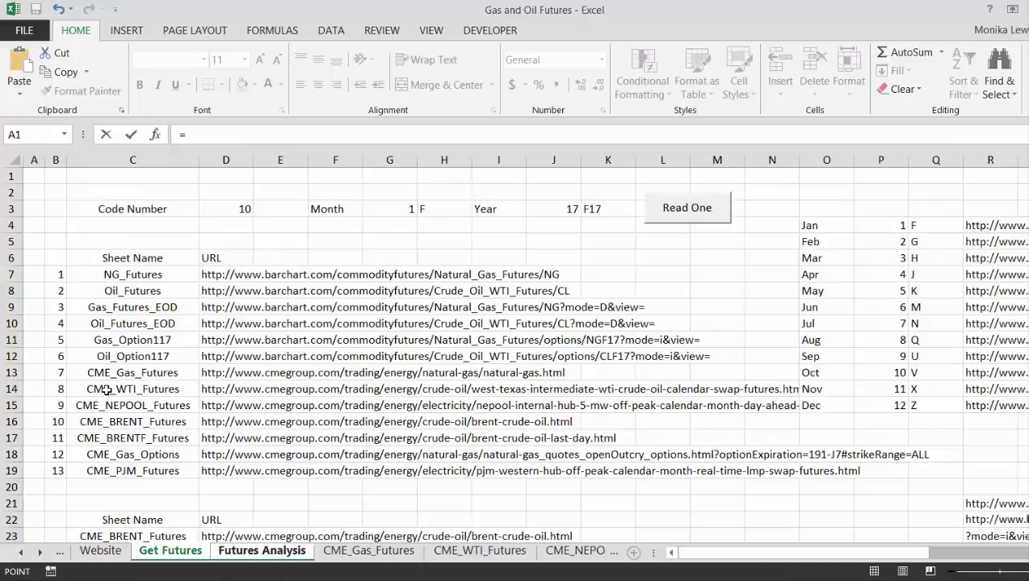
click(105, 391)
key(Return)
Enter a TRANSPOSE array formula across C6:J6 of Futures Analysis that references the sheet names in 'Get Futures'!C13:C19
key(Left)
key(shift+Right)
key(shift+Right)
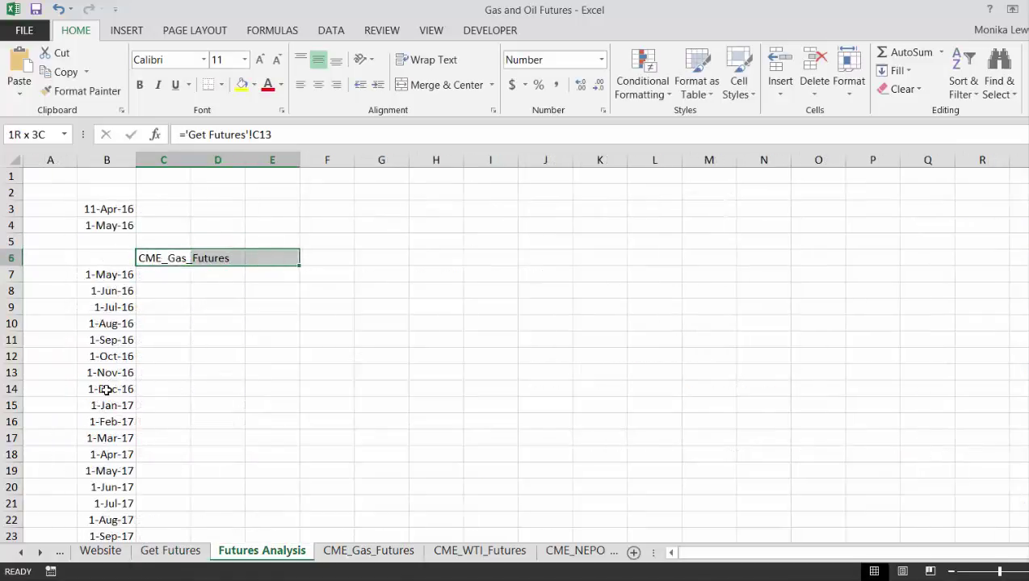
key(shift+Right)
key(shift+Right)
key(shift+Right)
key(shift+Right)
key(shift+Right)
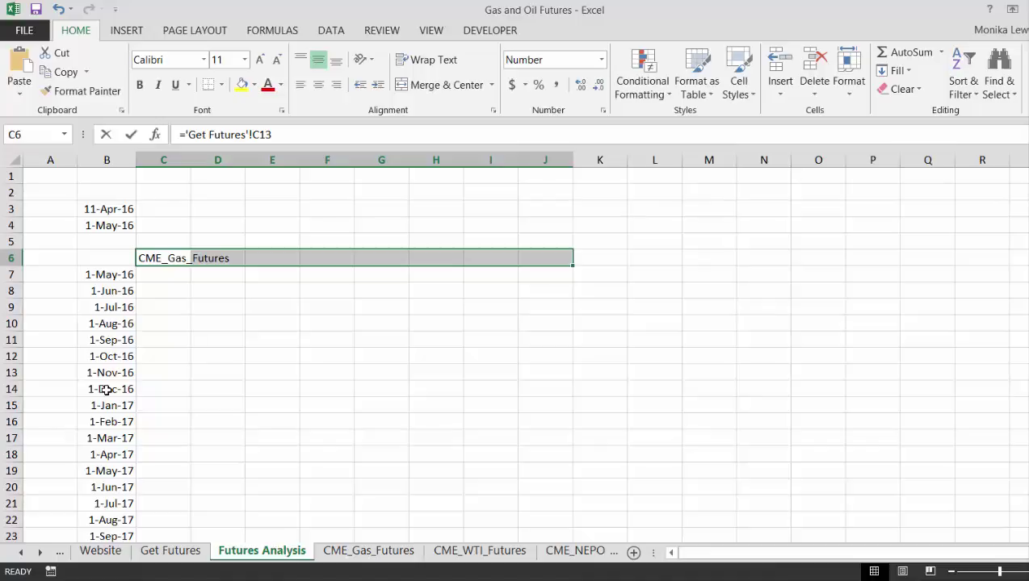
text(=t)
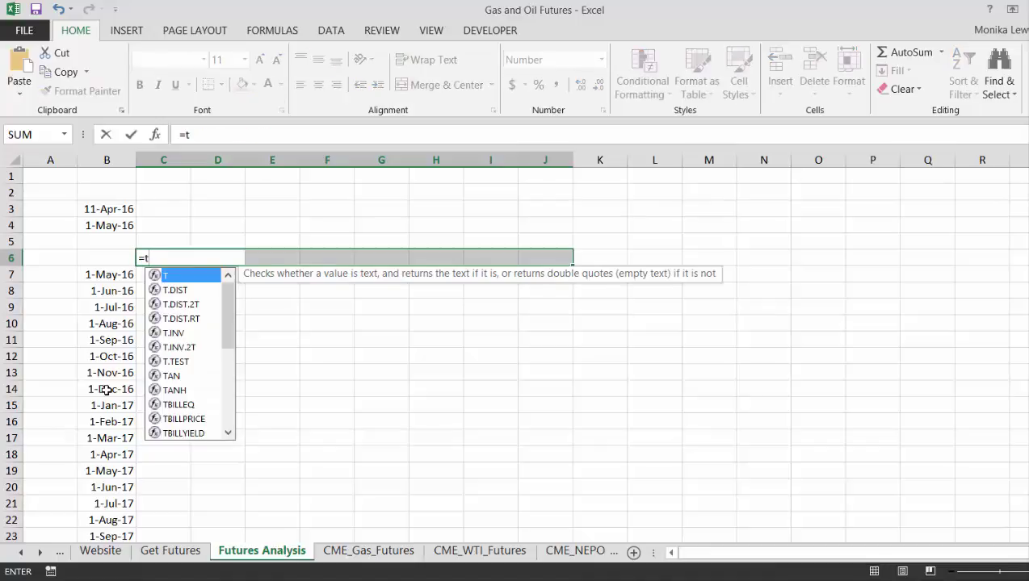
text(r)
key(Tab)
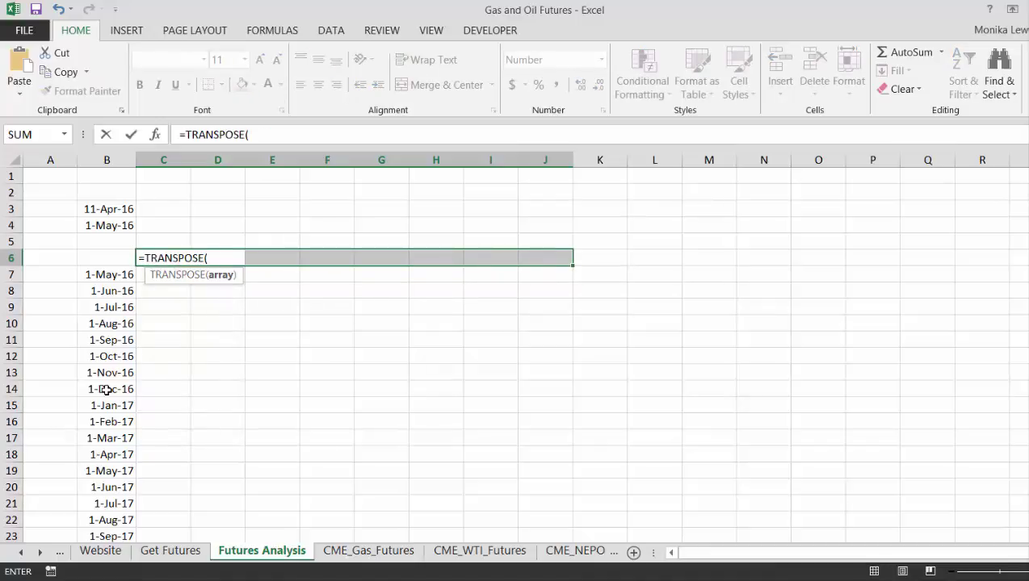
key(ctrl+Page_Up)
key(Down)
key(Down)
key(Down)
key(Down)
key(Down)
key(Down)
key(Down)
key(Down)
key(Down)
key(Down)
key(Down)
key(Down)
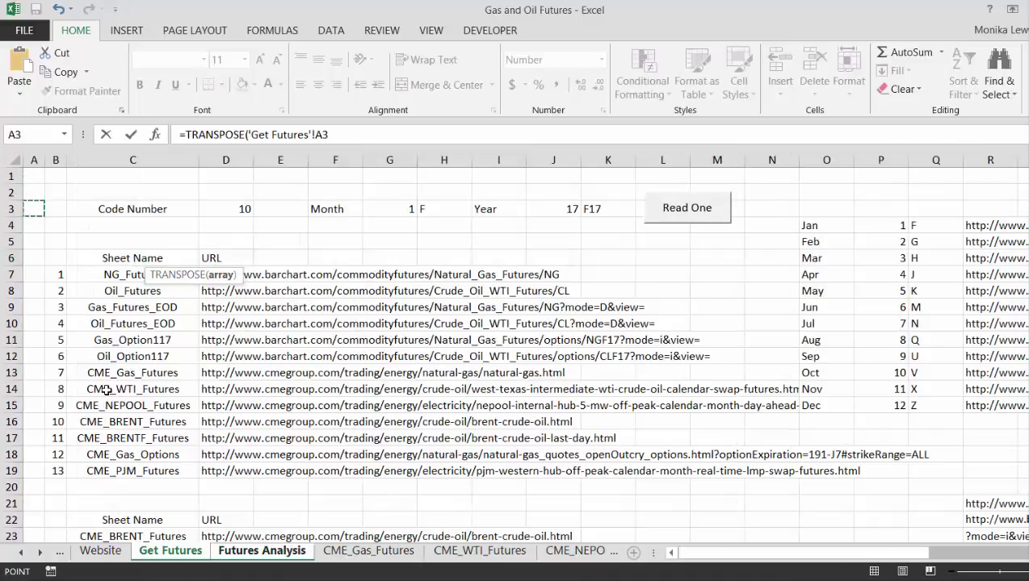
key(Right)
key(Right)
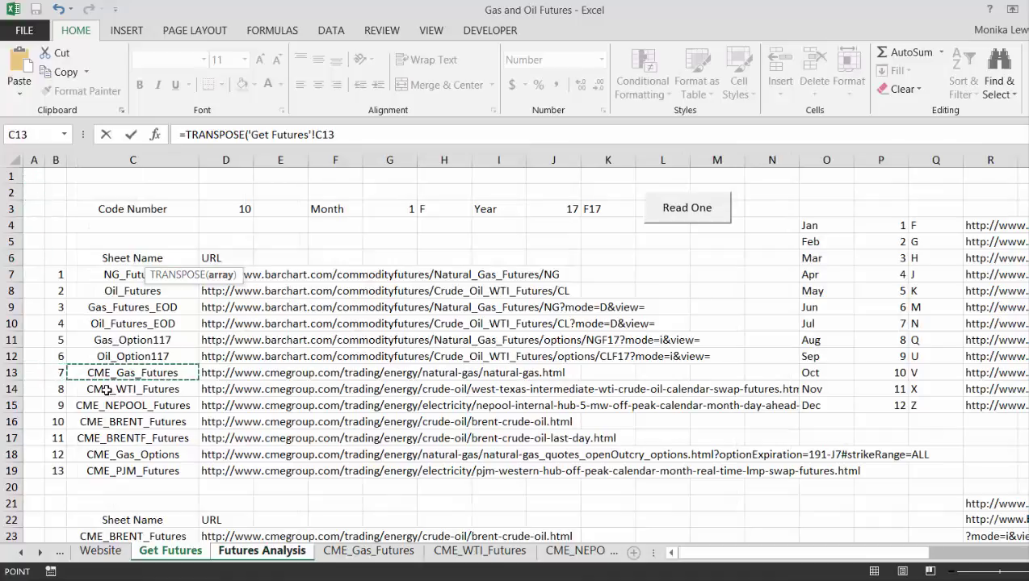
key(shift+Down)
key(shift+Down)
key(shift+Down)
key(shift+Down)
key(shift+Down)
key(shift+Down)
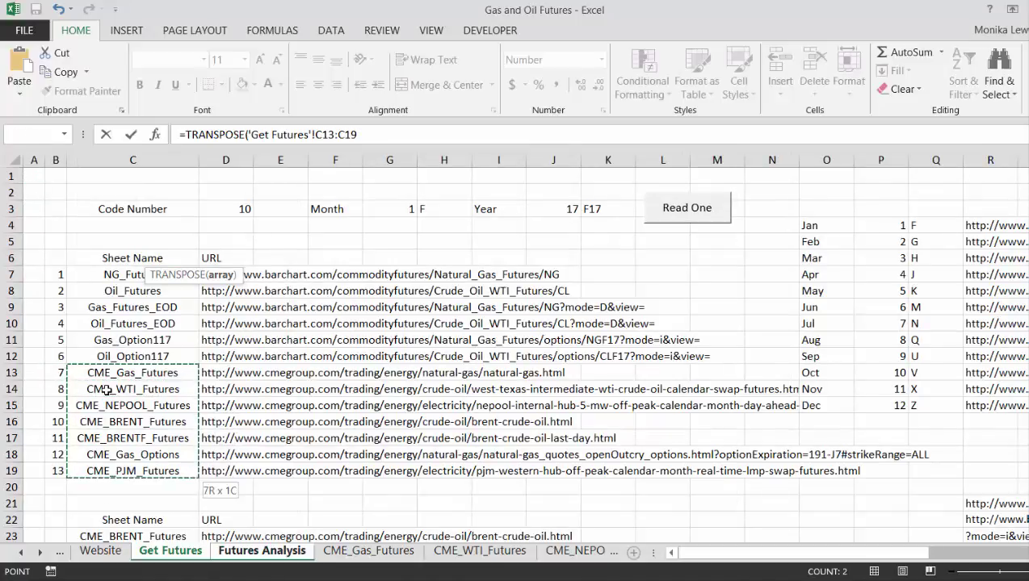
key(ctrl+shift+Return)
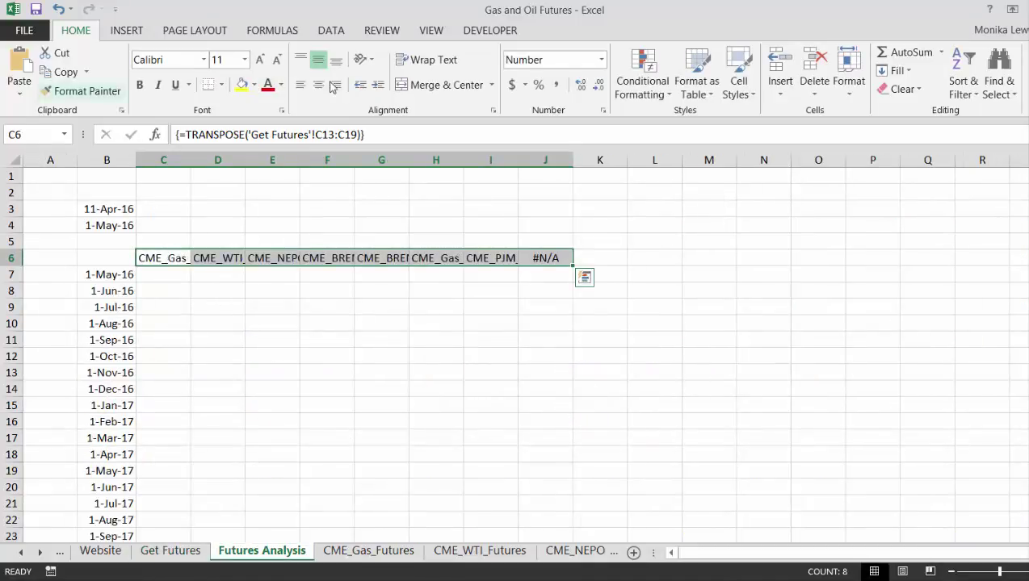
Wrap the text of the header cells C6:J6 and widen columns C through I equally
click(436, 61)
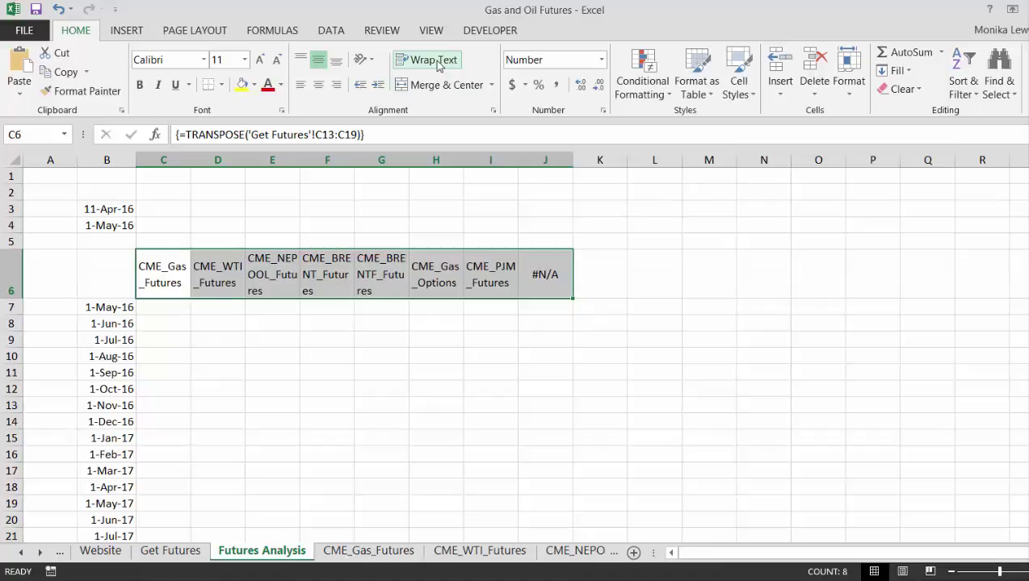
drag(170, 159, 588, 160)
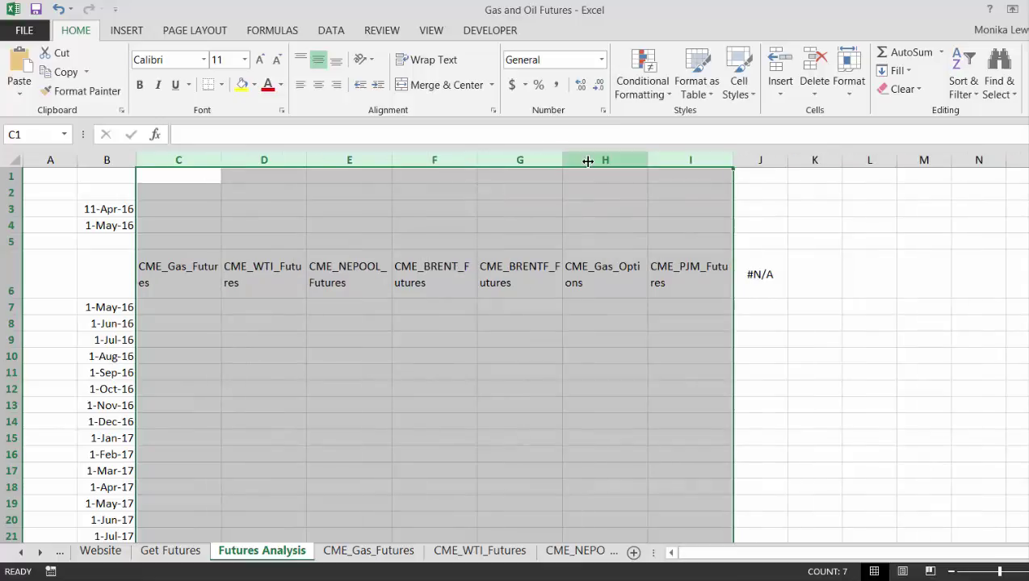
Try to clear column H, which holds the CME_Gas_Options header
click(588, 158)
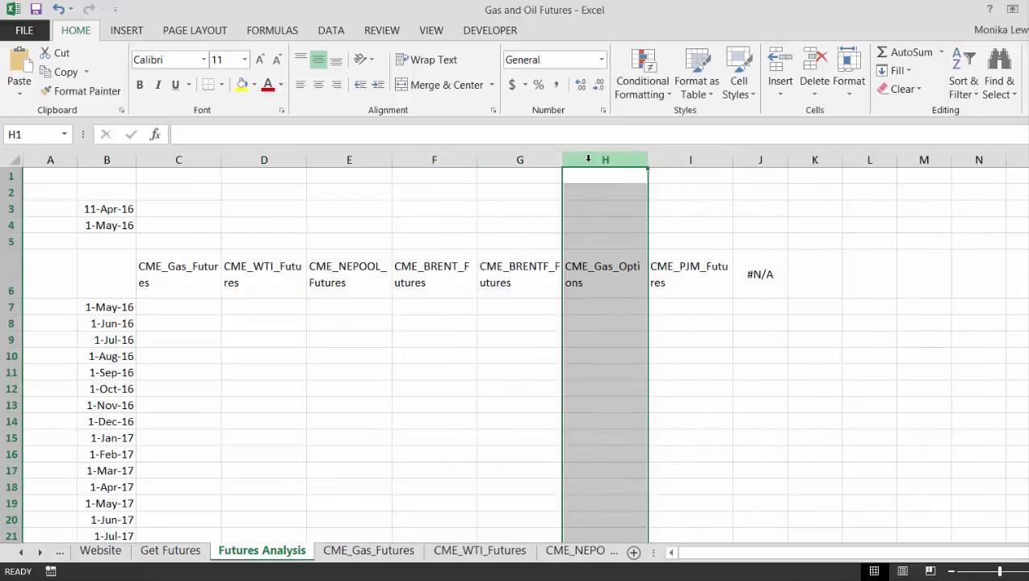
click(588, 158)
key(Delete)
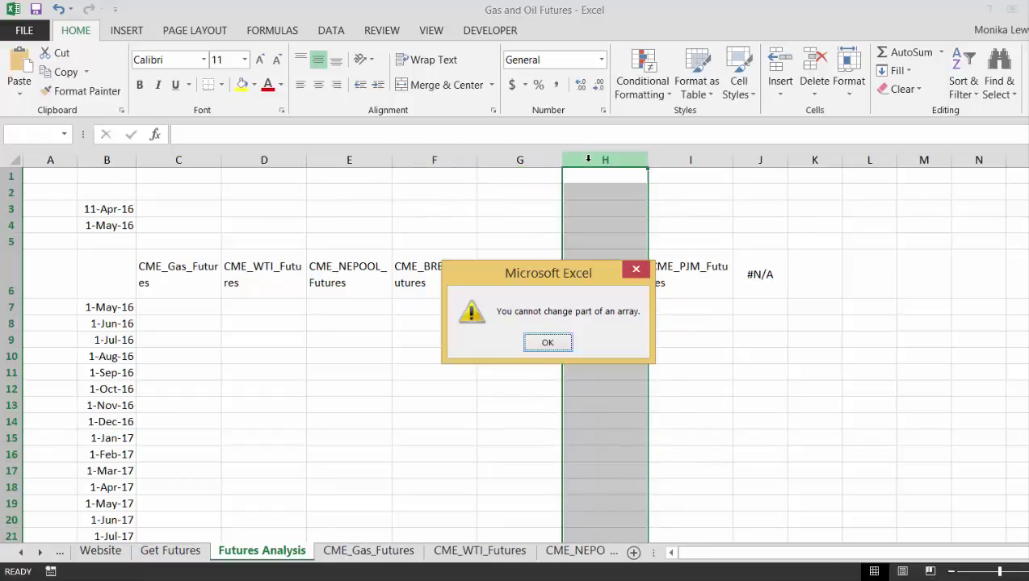
key(Return)
Clear the whole transposed header array from cells C6:J6
key(Left)
key(Down)
key(Down)
key(Down)
key(Down)
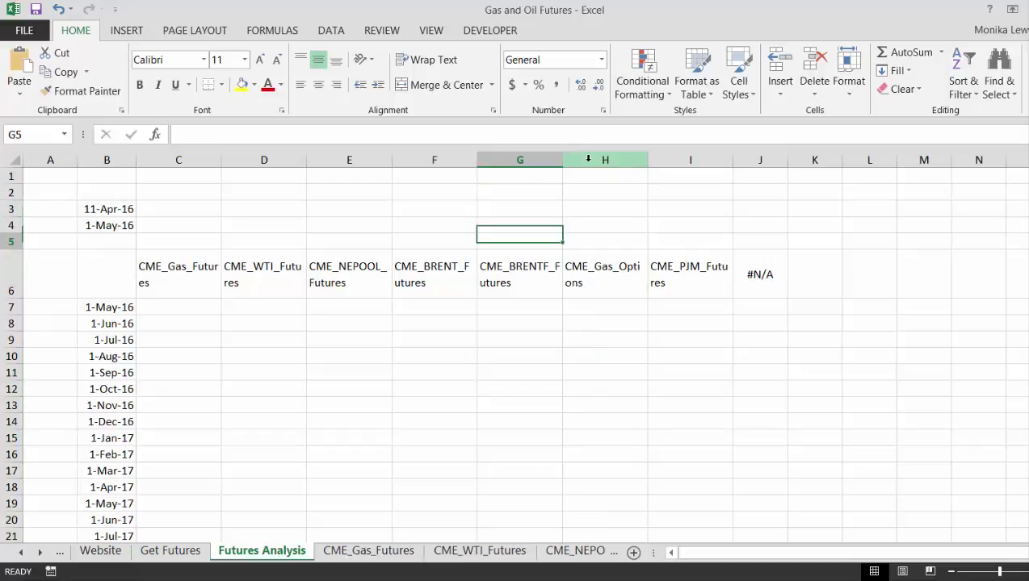
key(Left)
key(Down)
key(Down)
key(Up)
key(Left)
key(Left)
key(Left)
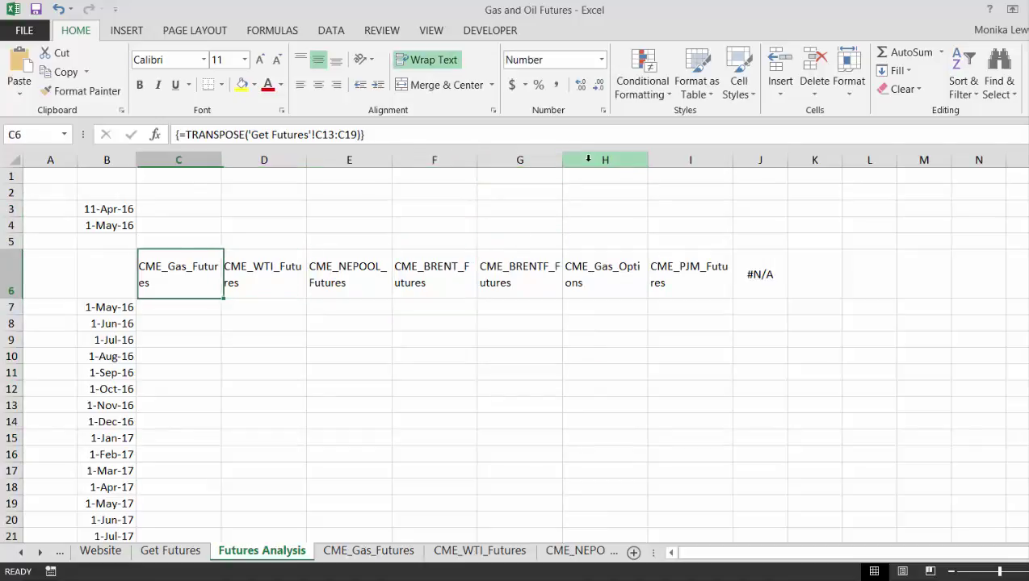
key(shift+Right)
key(shift+Right)
key(shift+Right)
key(shift+Right)
key(shift+Right)
key(shift+Right)
key(shift+Right)
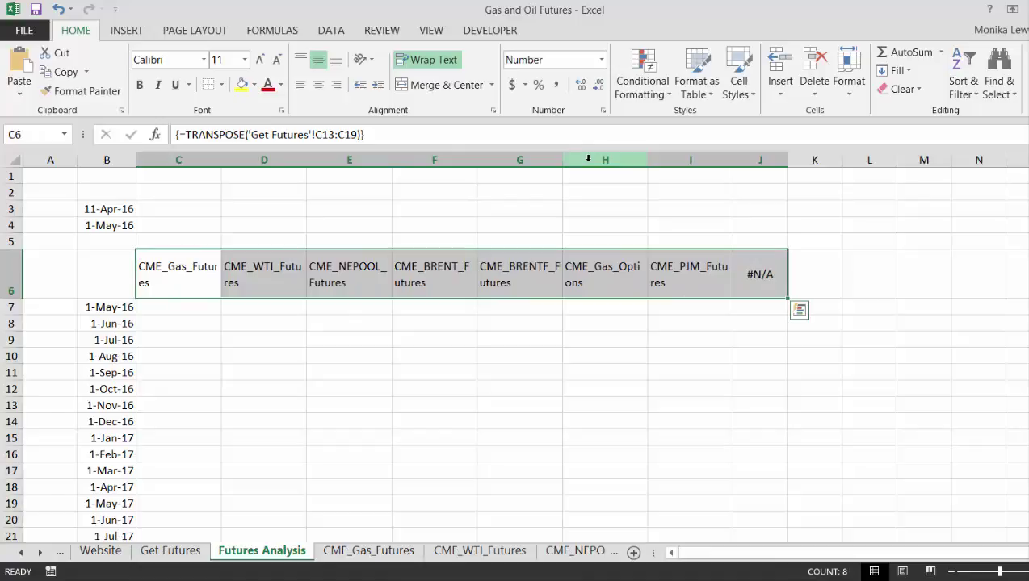
key(Delete)
Enter a TRANSPOSE array formula across C6:G6 that references the sheet names in 'Get Futures'!C13:C17
key(shift+Left)
key(shift+Left)
key(shift+Left)
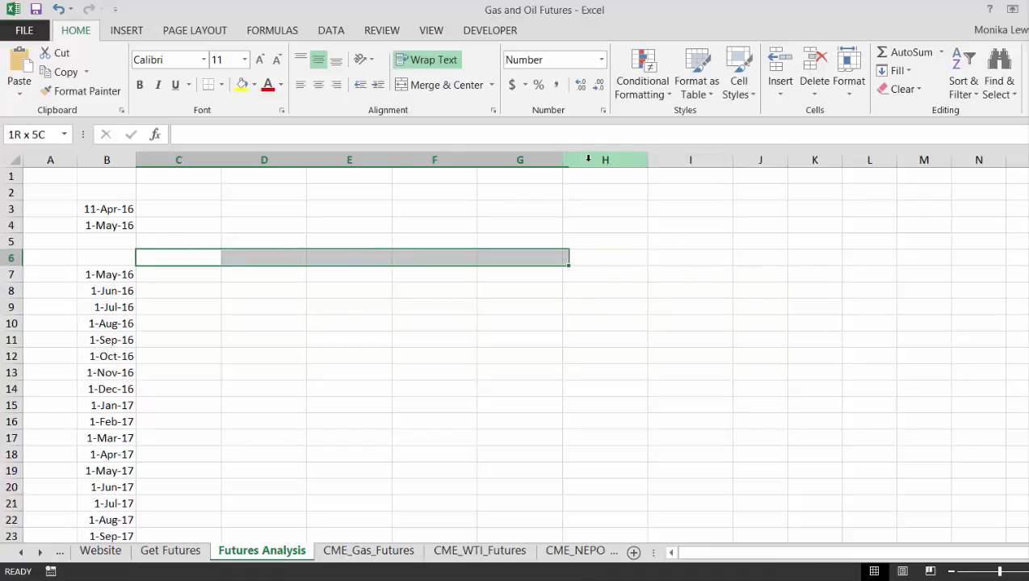
text(=t)
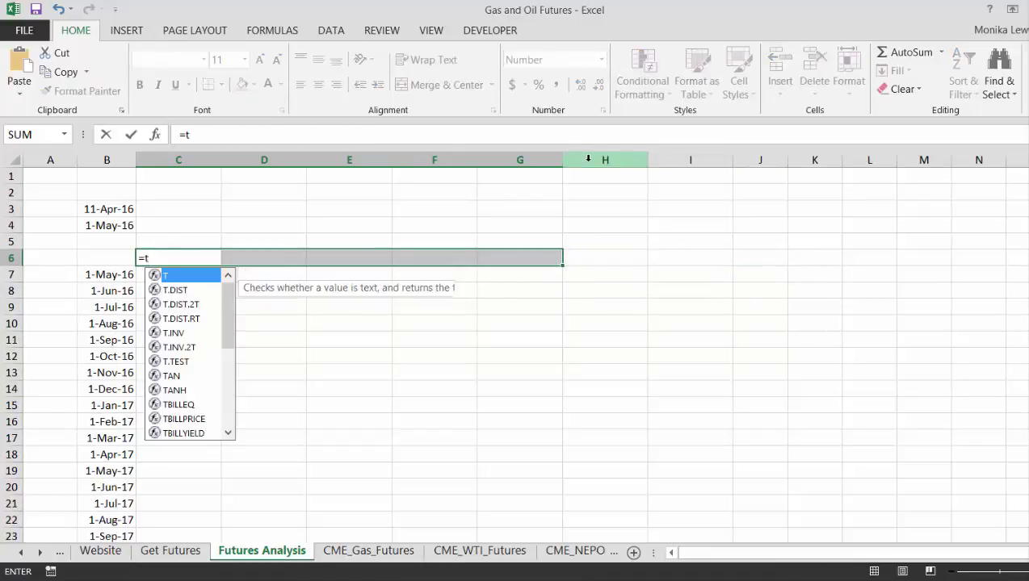
key(Down)
key(Down)
key(Down)
key(Down)
key(Up)
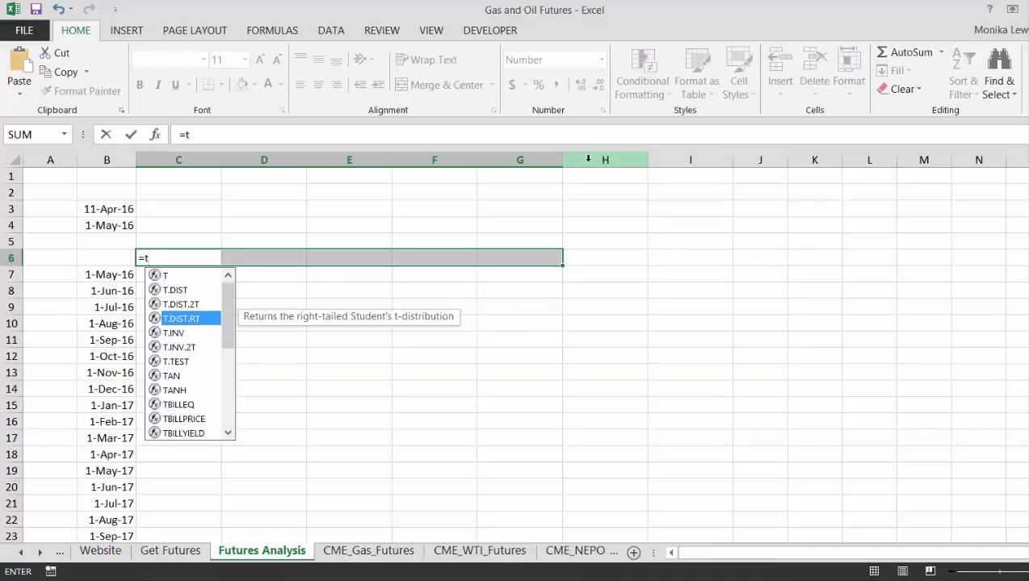
text(r)
key(Tab)
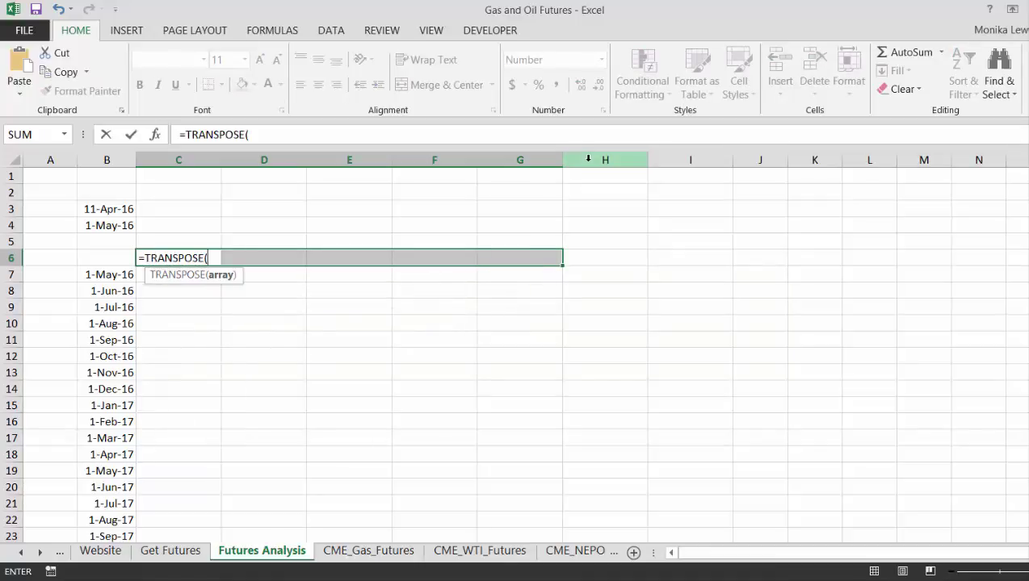
key(ctrl+Page_Up)
key(Down)
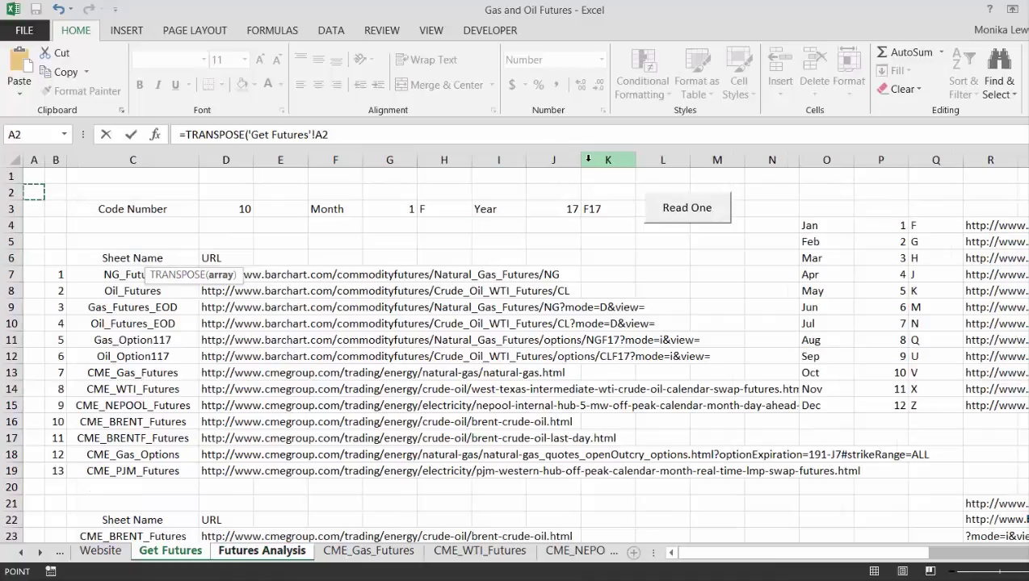
key(Down)
key(Down)
key(Down)
key(Down)
key(Down)
key(Down)
key(Down)
key(Down)
key(Down)
key(Down)
key(Down)
key(Down)
key(Down)
key(Right)
key(Right)
key(Up)
key(Up)
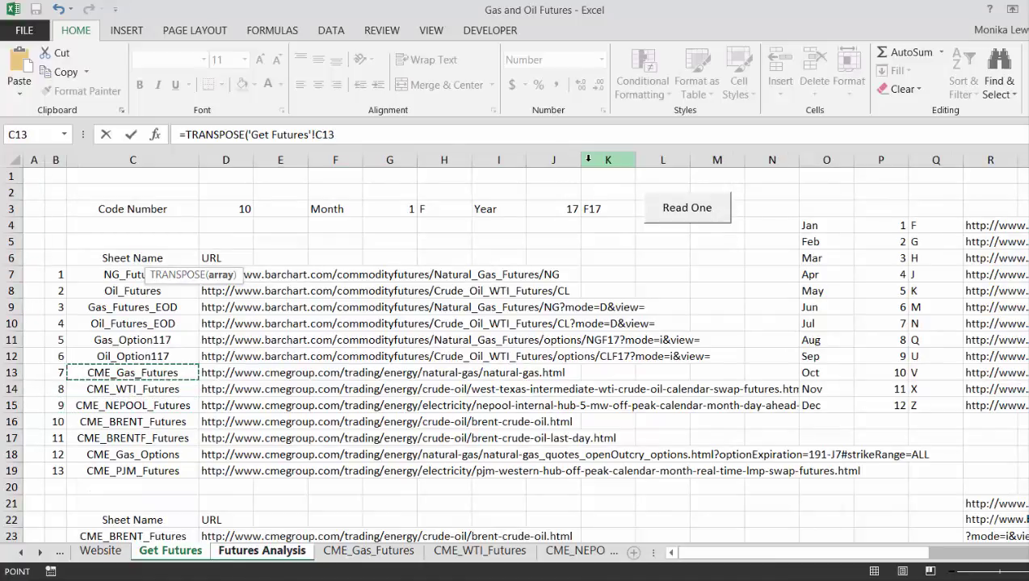
key(shift+Down)
key(shift+Down)
key(shift+Down)
key(shift+Down)
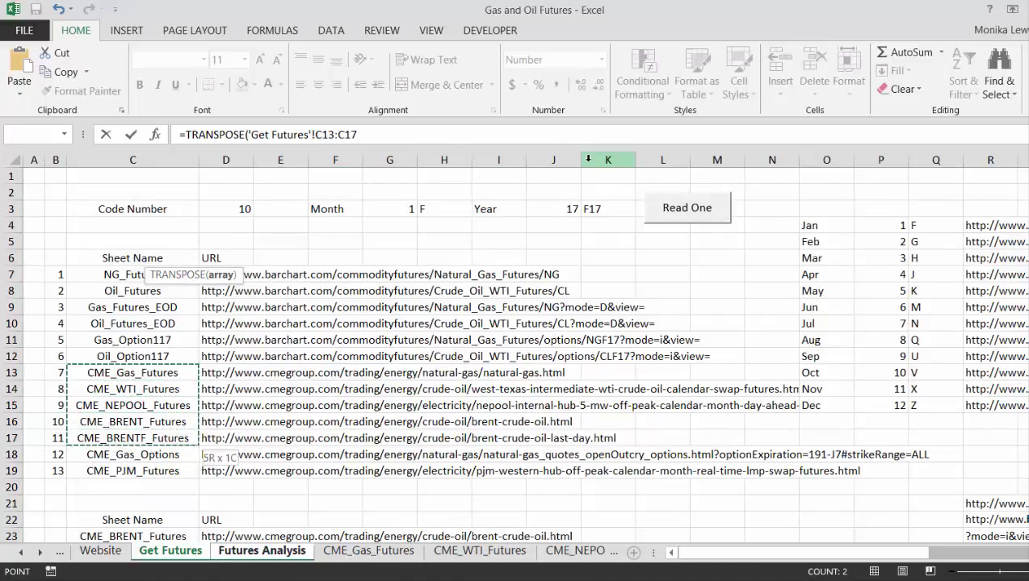
key(ctrl+shift+Return)
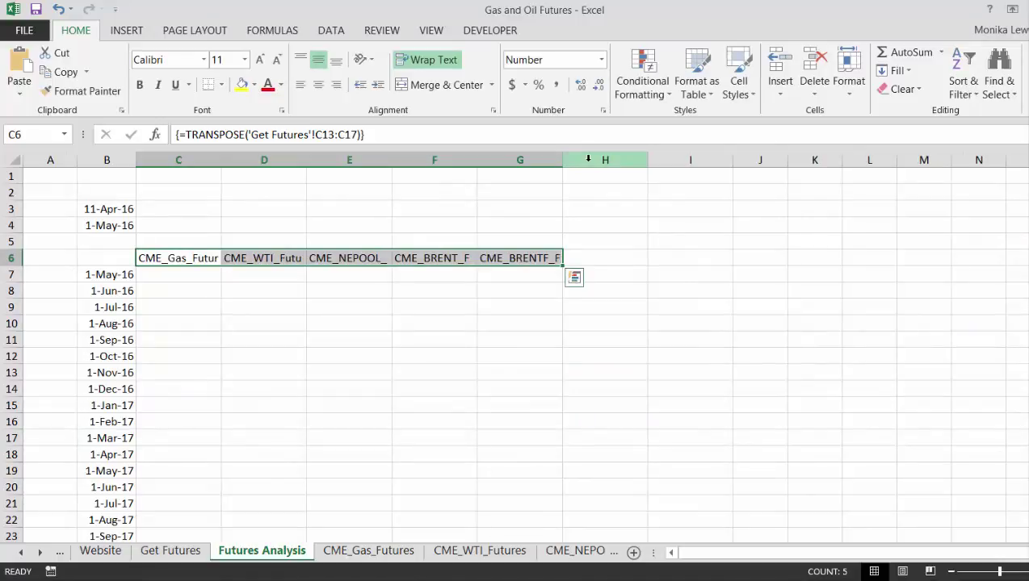
Widen columns C through G equally to fit the transposed header names in row 6
click(445, 64)
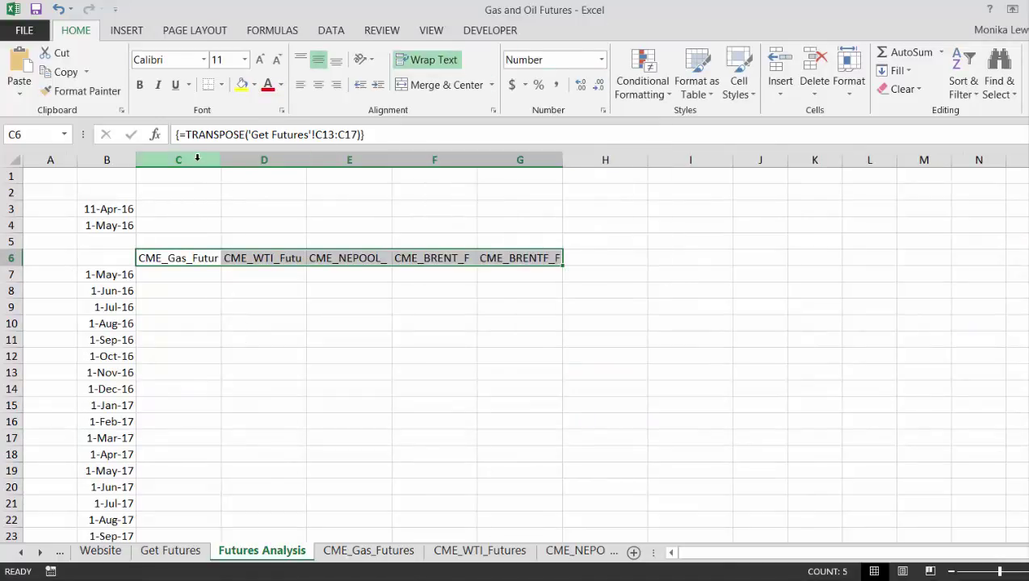
drag(201, 161, 655, 162)
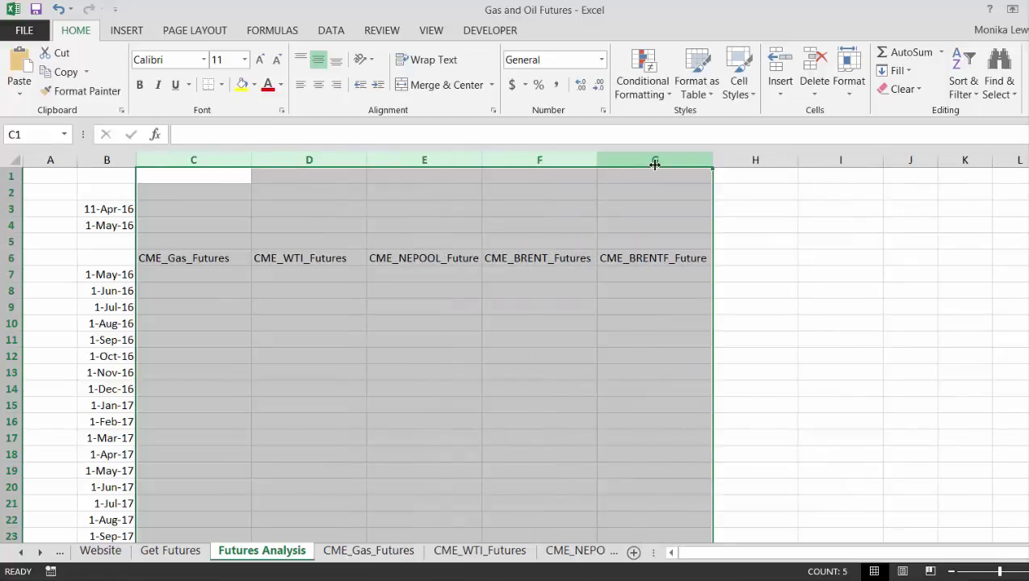
Enter =MATCH(B7,INDIRECT(C6&"!A:A")) in C7 to find the date's row on the sheet named in the column header
key(Down)
key(Down)
key(Down)
key(Down)
key(Down)
key(Down)
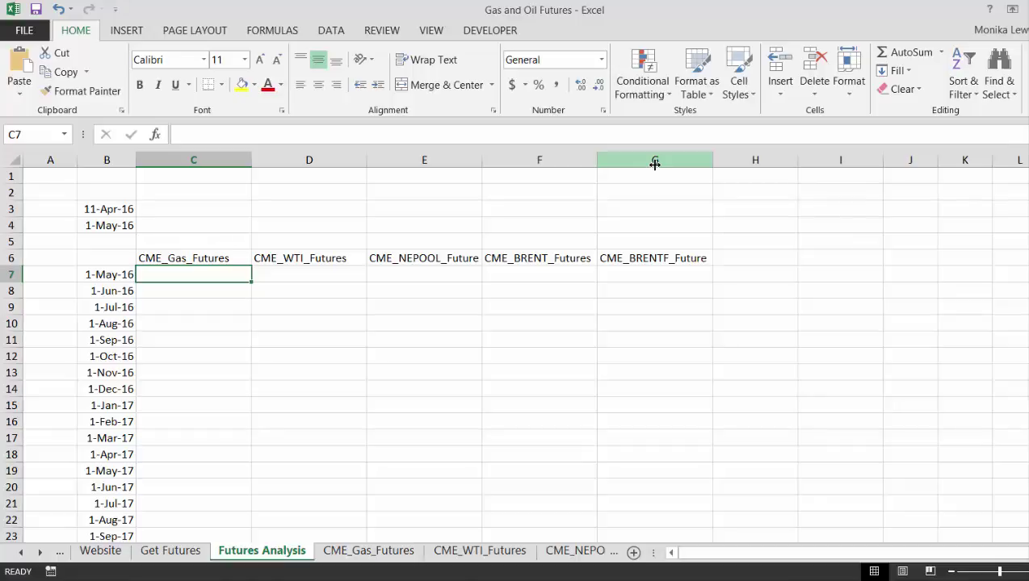
text(=)
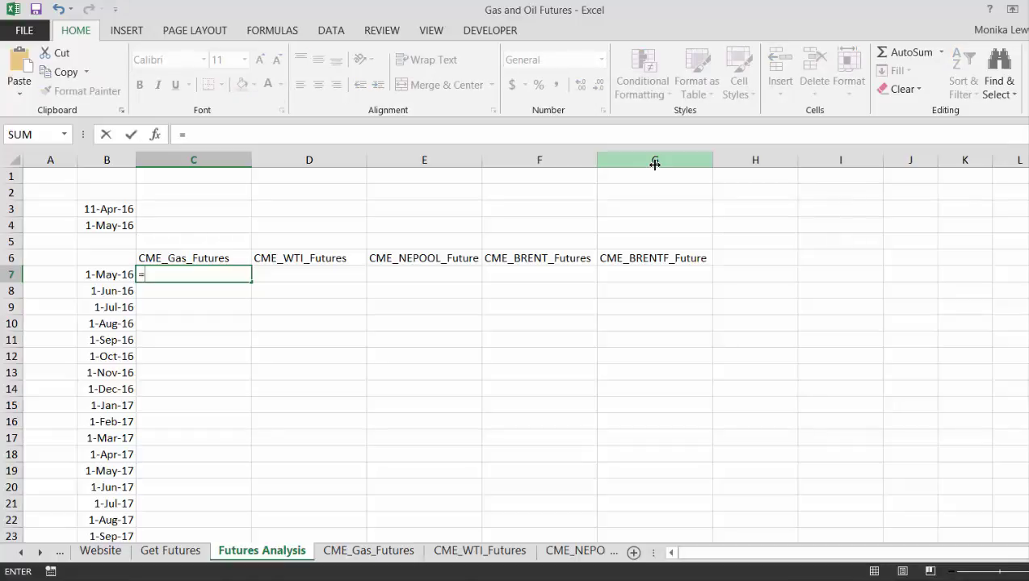
text(mat)
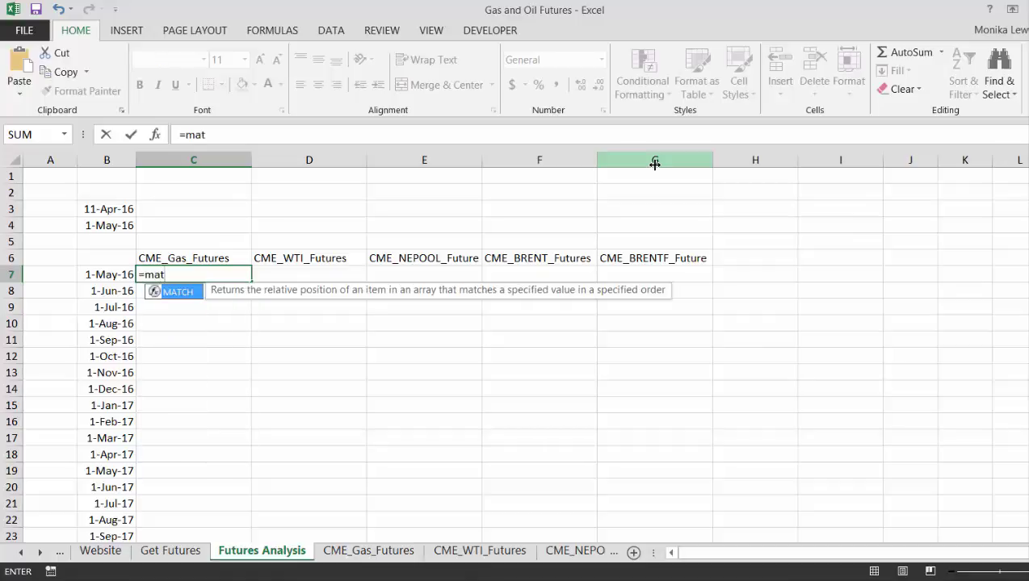
key(Tab)
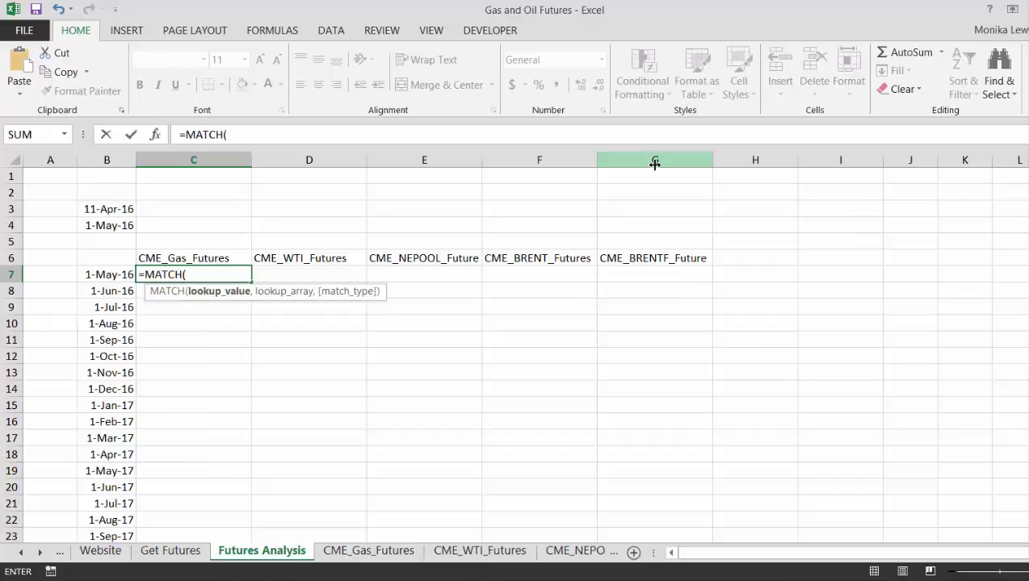
key(Left)
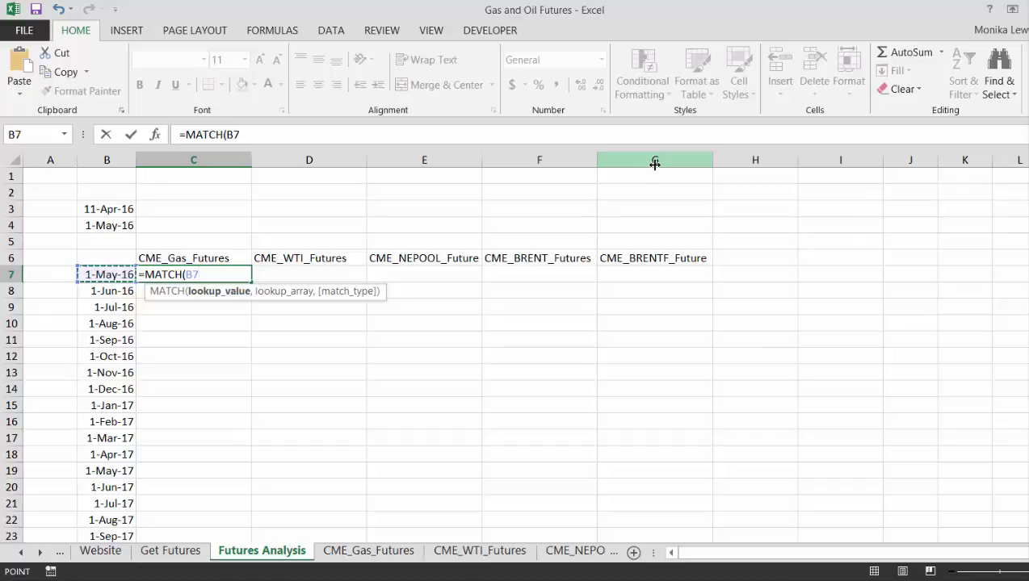
text(,)
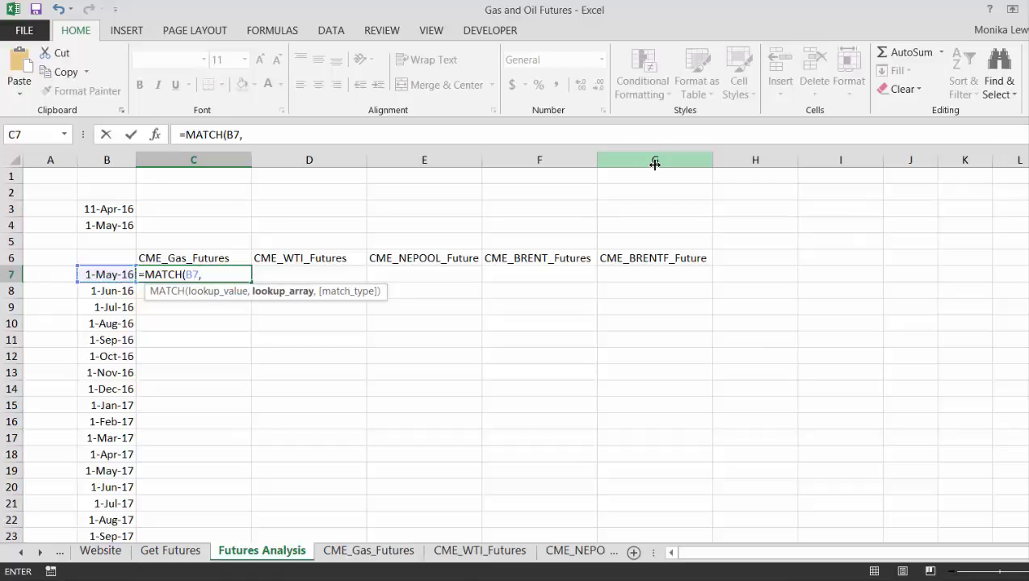
text(in)
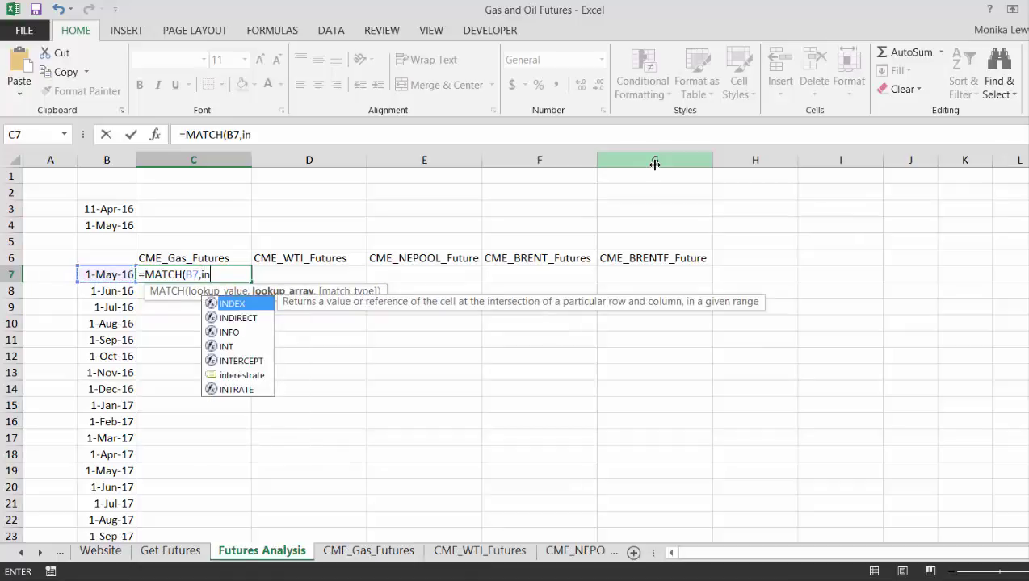
key(Down)
key(Tab)
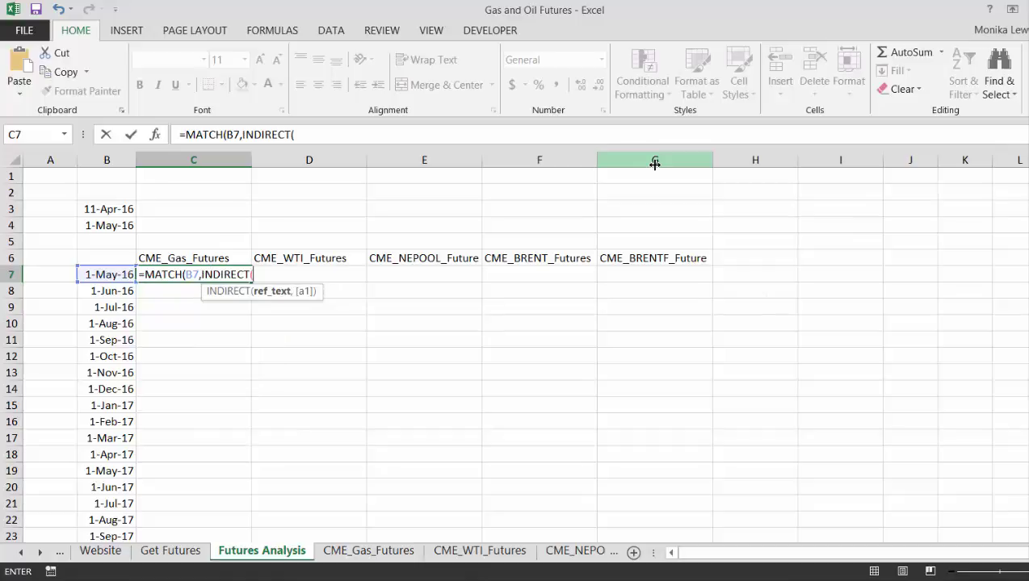
key(Up)
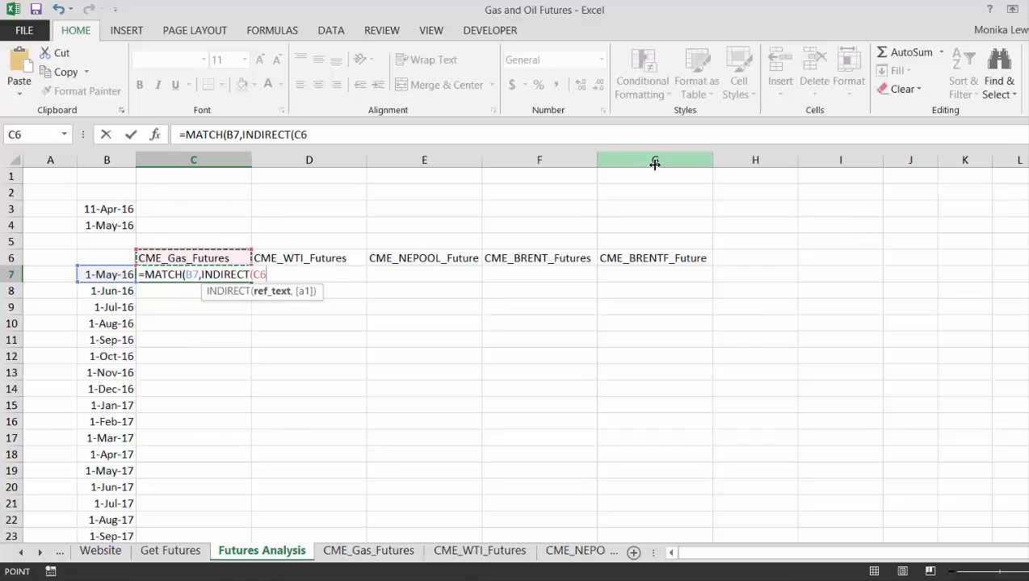
text(&)
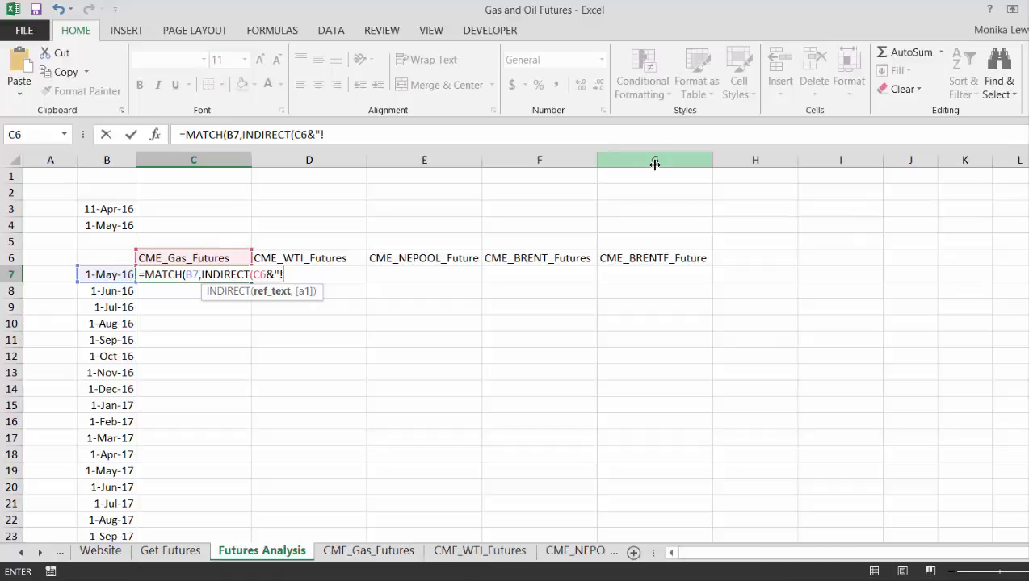
text("!A:A)
key(Return)
key(Return)
key(Up)
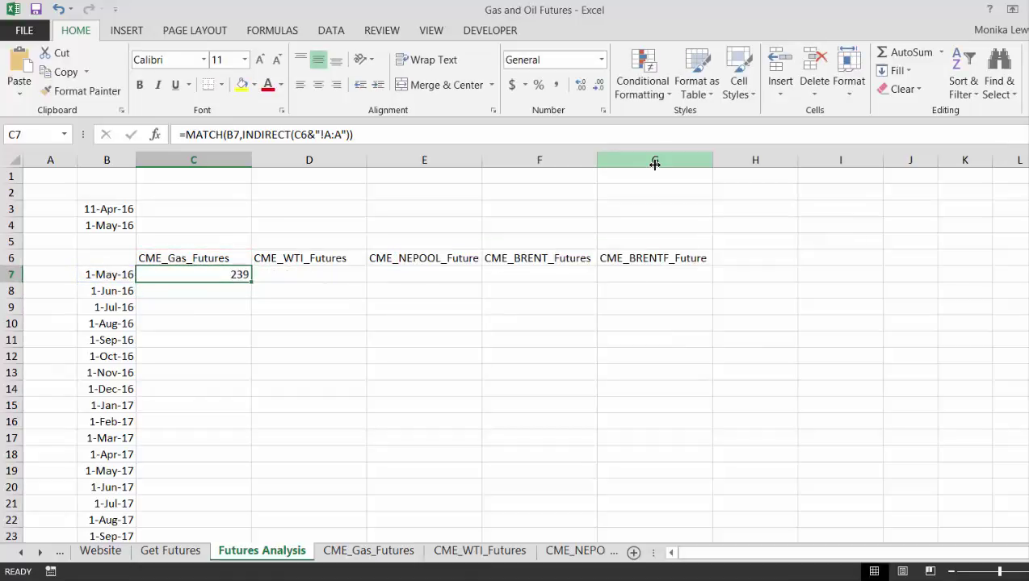
Locate the 1-May-16 row in column A of the CME_Gas_Futures sheet to check the MATCH result
key(ctrl+Page_Down)
key(Down)
key(Up)
key(Up)
key(Up)
key(Up)
key(Up)
key(Up)
key(Up)
key(Up)
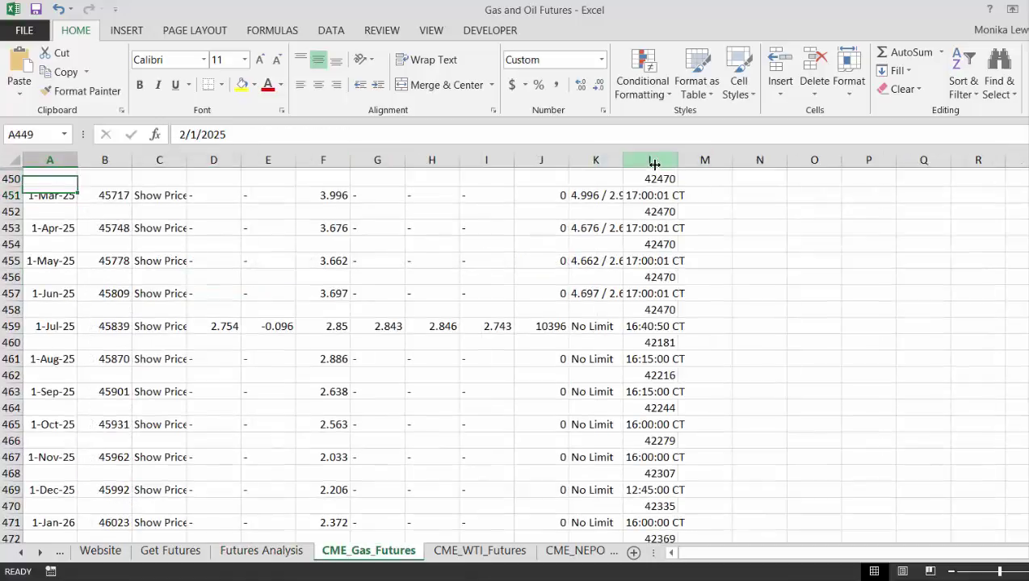
key(Page_Up)
key(Page_Up)
key(Page_Up)
key(Page_Up)
key(Page_Up)
key(Page_Up)
key(Page_Up)
key(Page_Up)
key(Page_Up)
key(Page_Up)
key(Page_Up)
key(Page_Up)
key(Page_Up)
key(Page_Up)
key(Page_Up)
key(Page_Up)
key(Page_Up)
key(Page_Up)
key(Page_Up)
key(Page_Up)
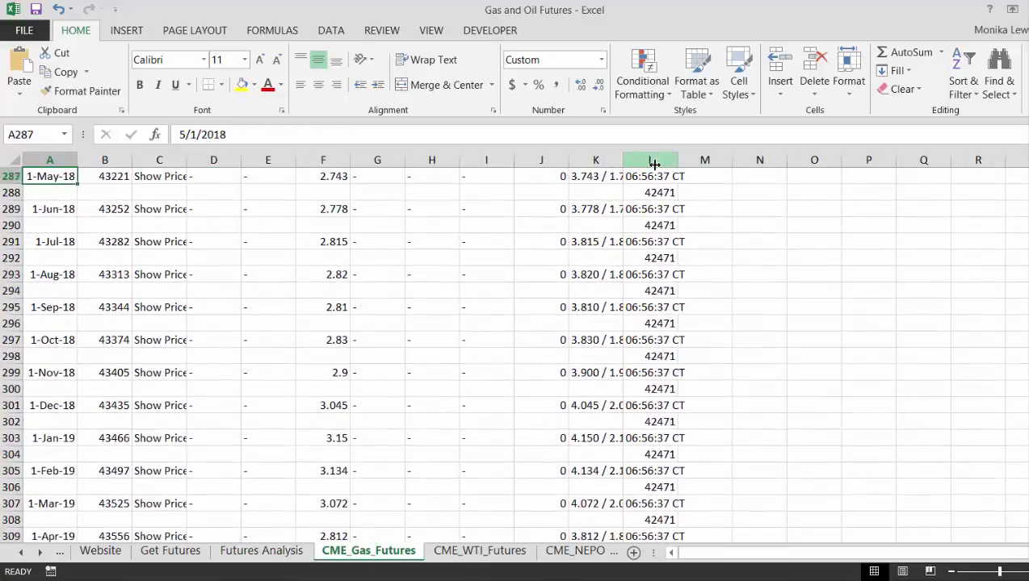
key(Page_Down)
key(Page_Down)
key(Page_Down)
key(Page_Down)
key(Page_Down)
key(Page_Down)
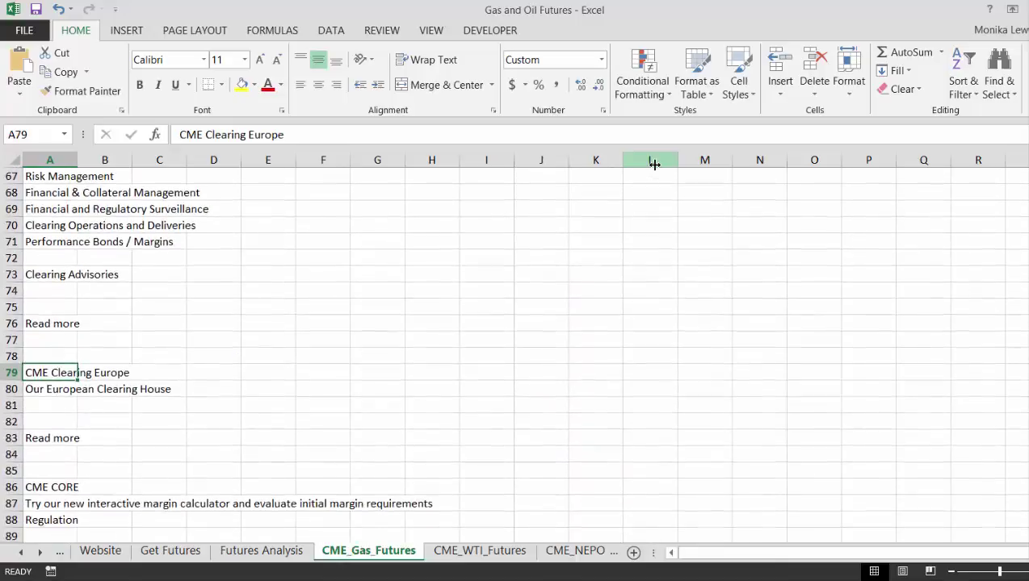
key(Page_Down)
key(Page_Down)
key(Page_Down)
key(Page_Down)
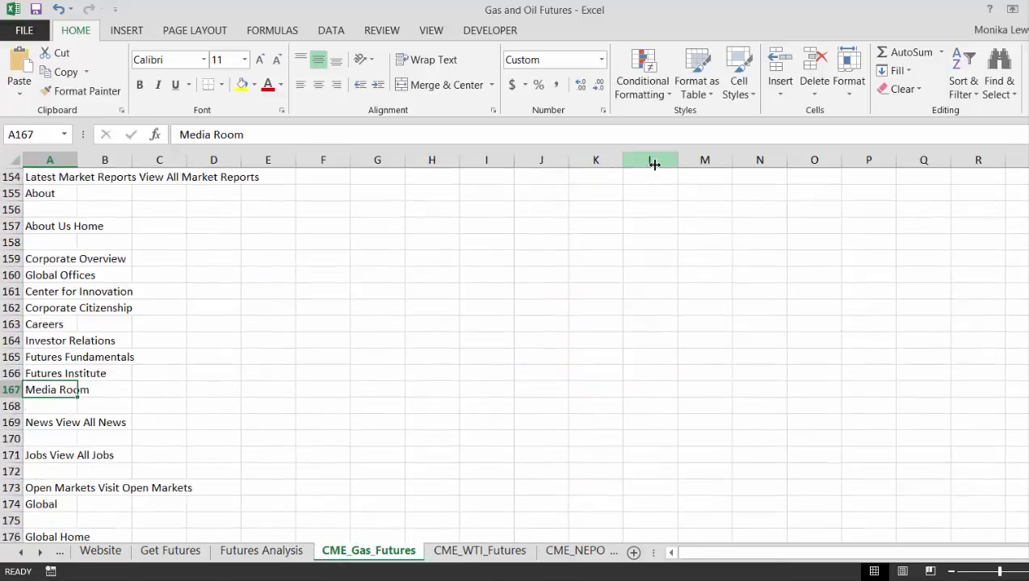
key(Down)
key(Down)
key(Down)
key(Down)
key(Down)
key(Down)
key(Down)
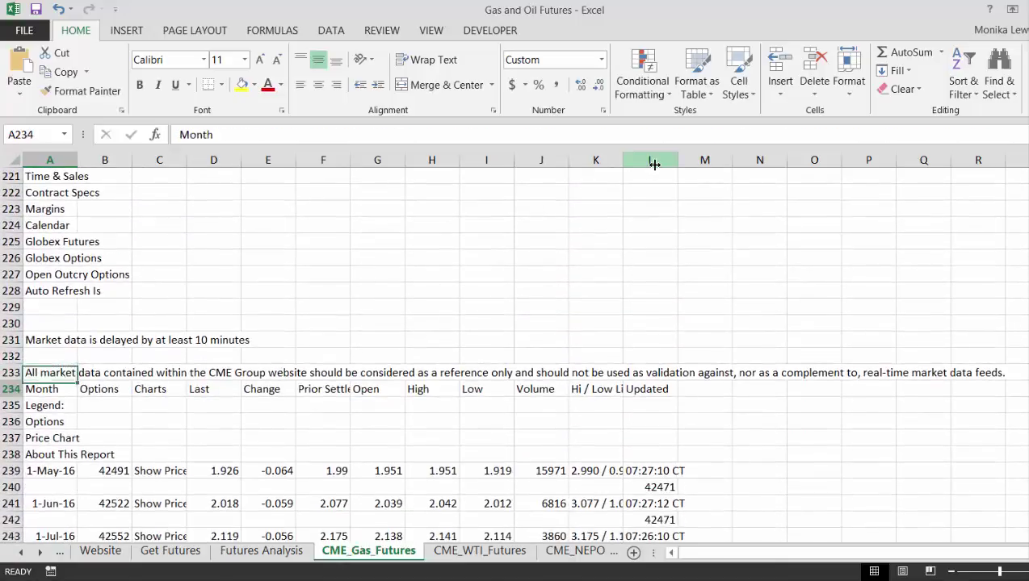
key(Up)
key(Up)
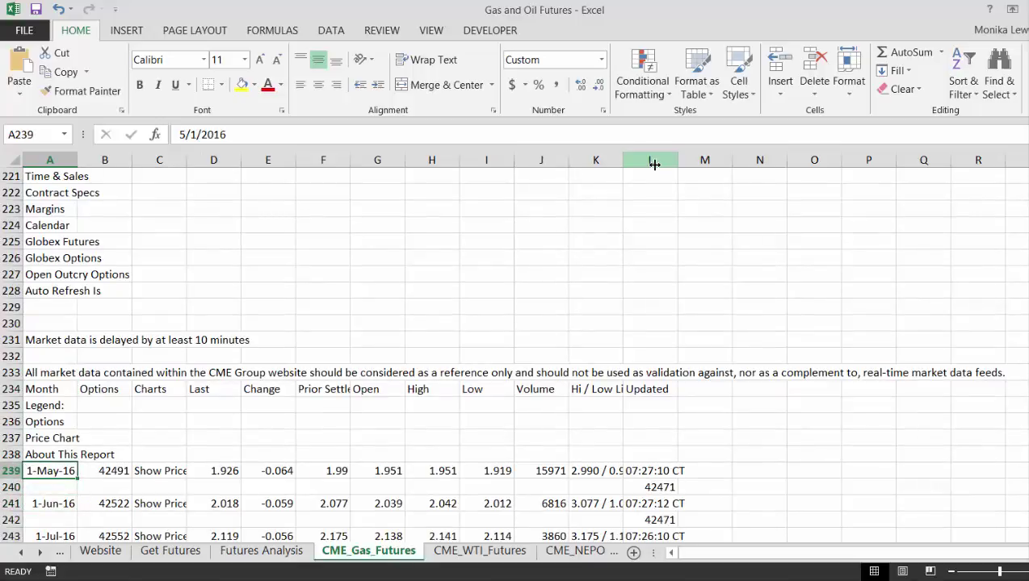
In C7 of Futures Analysis, lock the row of the sheet-name reference so INDIRECT uses C$6
key(ctrl+Page_Up)
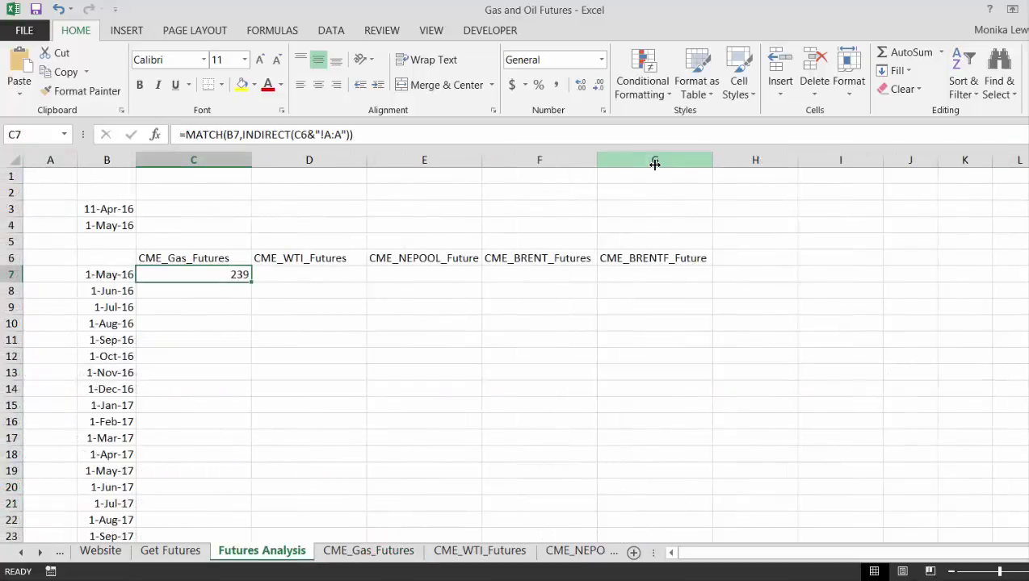
key(F2)
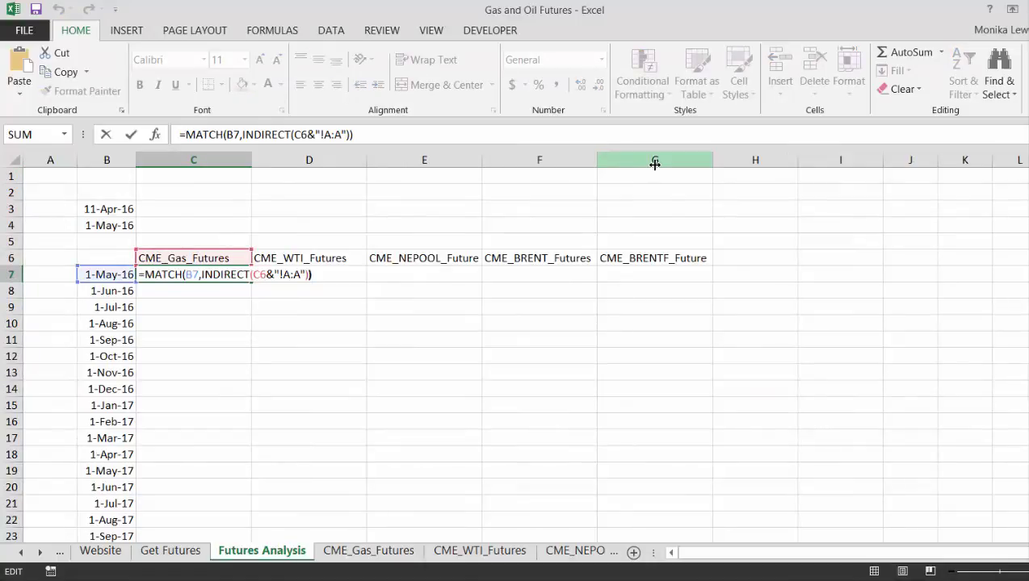
key(Left)
key(Left)
key(Left)
key(Left)
key(Left)
key(Left)
key(Left)
key(Left)
key(Left)
key(Left)
key(Left)
key(Left)
key(Left)
key(Left)
key(Left)
key(Left)
key(Left)
key(Left)
key(Left)
key(Left)
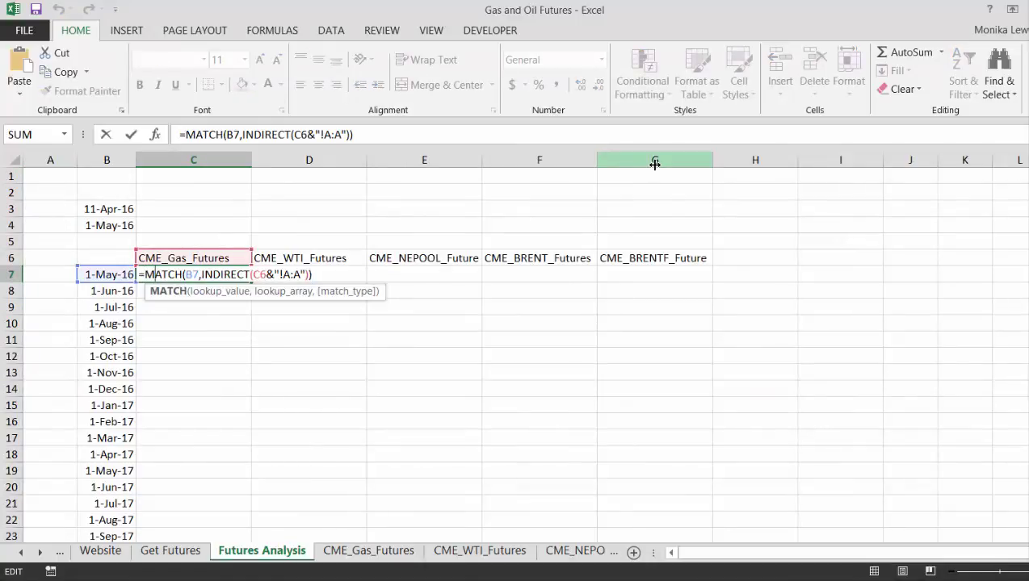
key(Right)
key(Right)
key(Right)
key(Right)
key(Right)
key(Right)
key(Right)
key(Right)
key(Right)
key(Right)
key(Right)
key(Right)
key(Right)
key(Right)
key(Right)
key(Right)
key(Right)
key(Right)
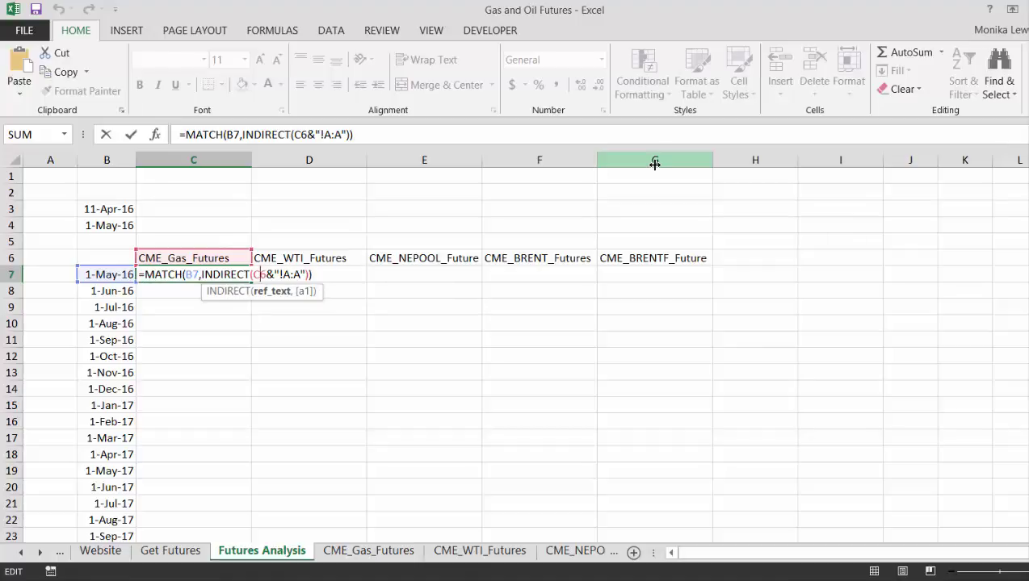
text($)
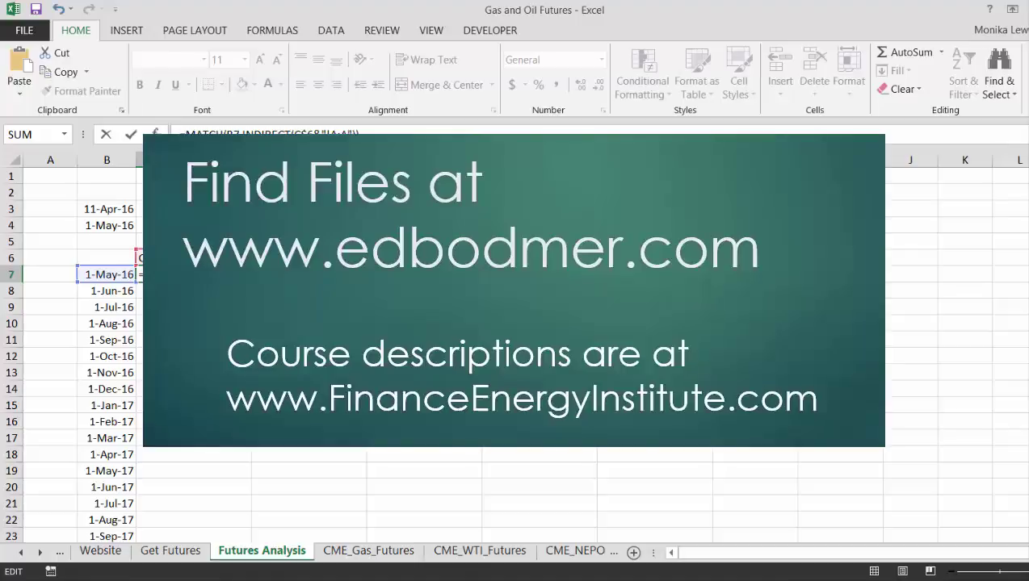
key(Return)
key(Up)
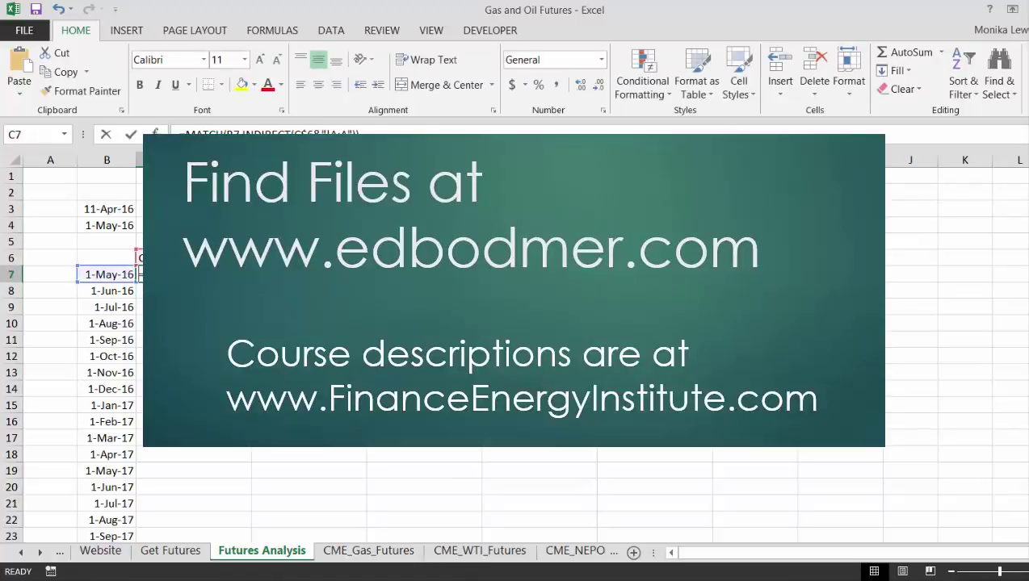
Lock the column of the lookup date in C7's MATCH formula by changing it to $B7
key(F2)
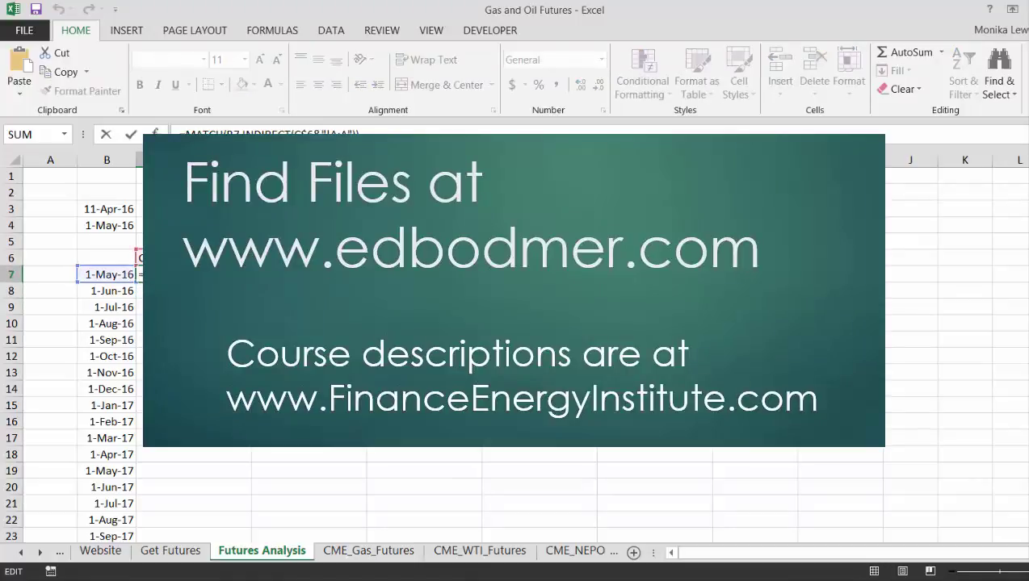
text($)
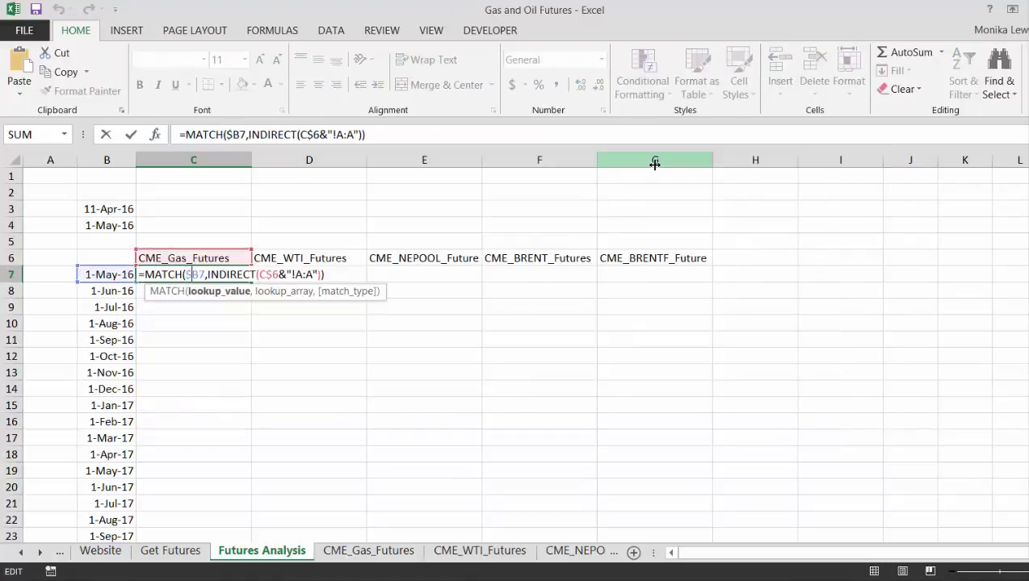
key(Return)
key(Up)
Fill the MATCH formula from C7 across to G7
key(shift+Right)
key(shift+Right)
key(shift+Right)
key(shift+Right)
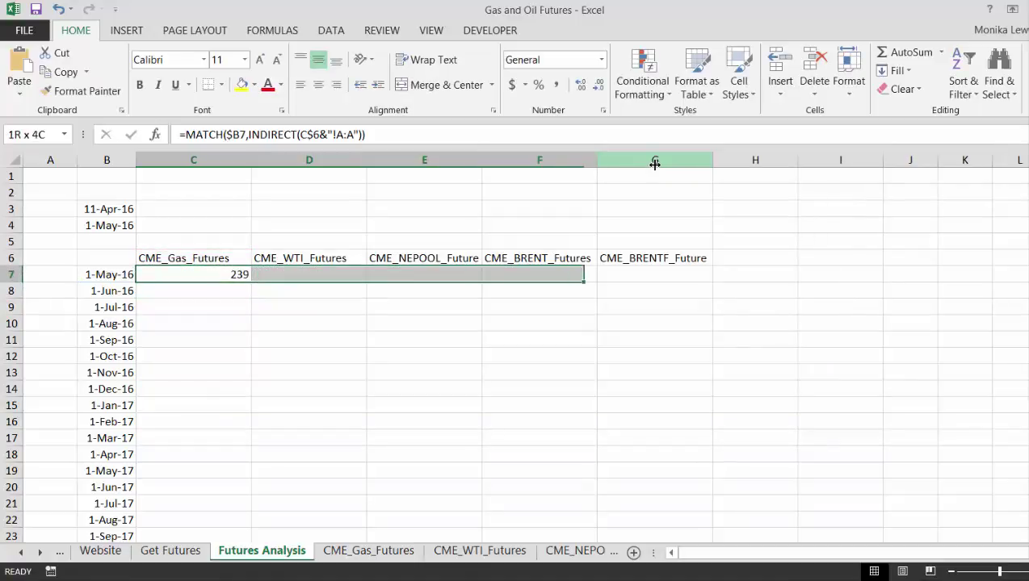
key(ctrl+r)
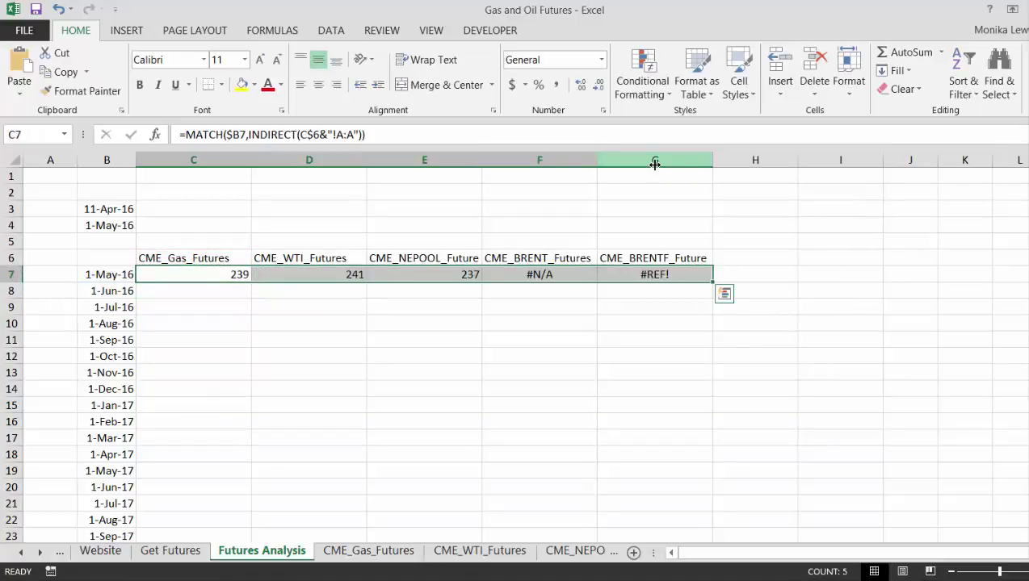
Review the copied MATCH formulas in row 7, checking the BRENT and BRENTF columns for errors
key(Left)
key(Right)
key(Right)
key(Right)
key(Right)
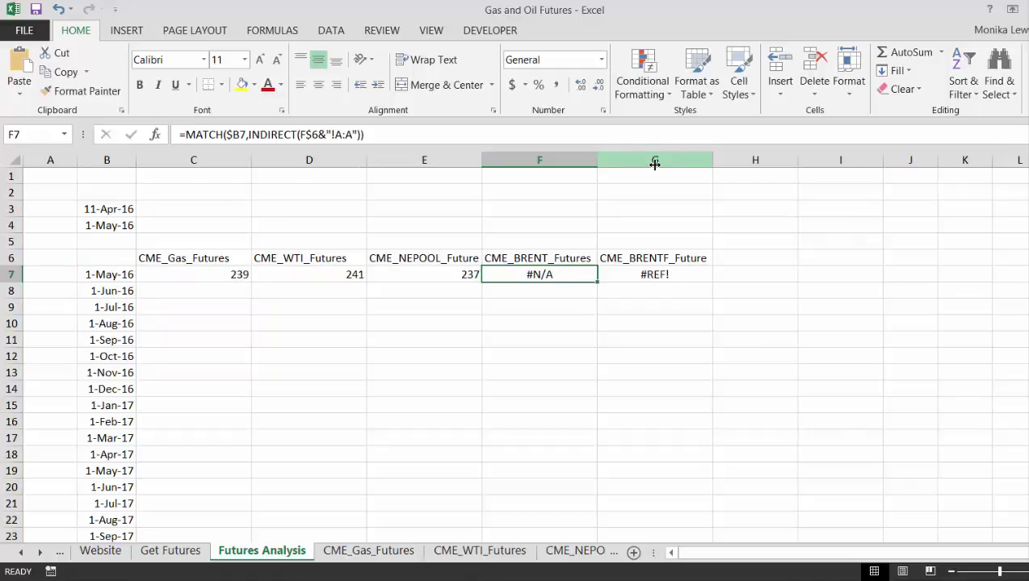
key(Right)
key(Left)
key(Left)
key(Left)
key(Left)
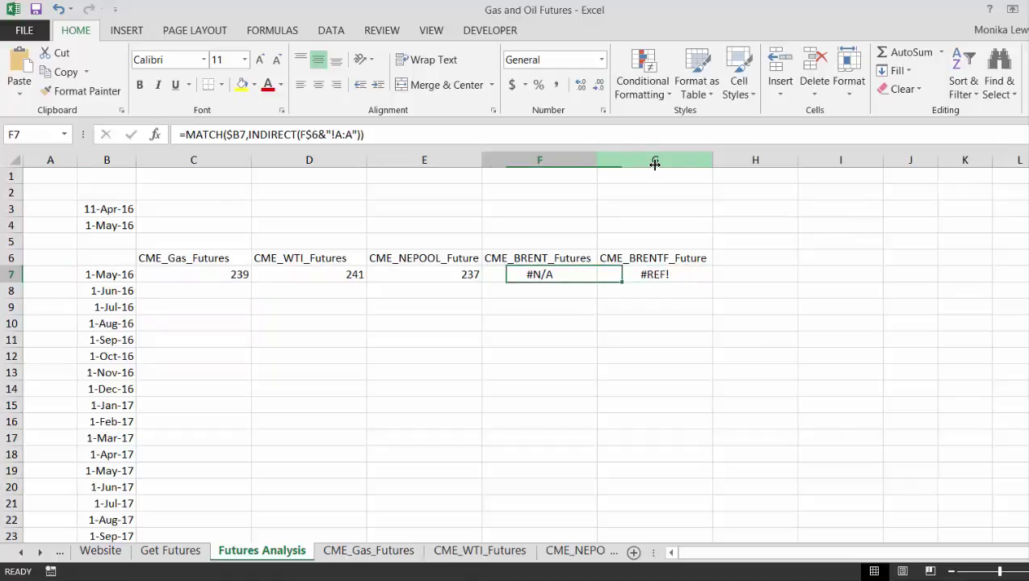
key(Right)
key(Right)
key(Right)
key(Right)
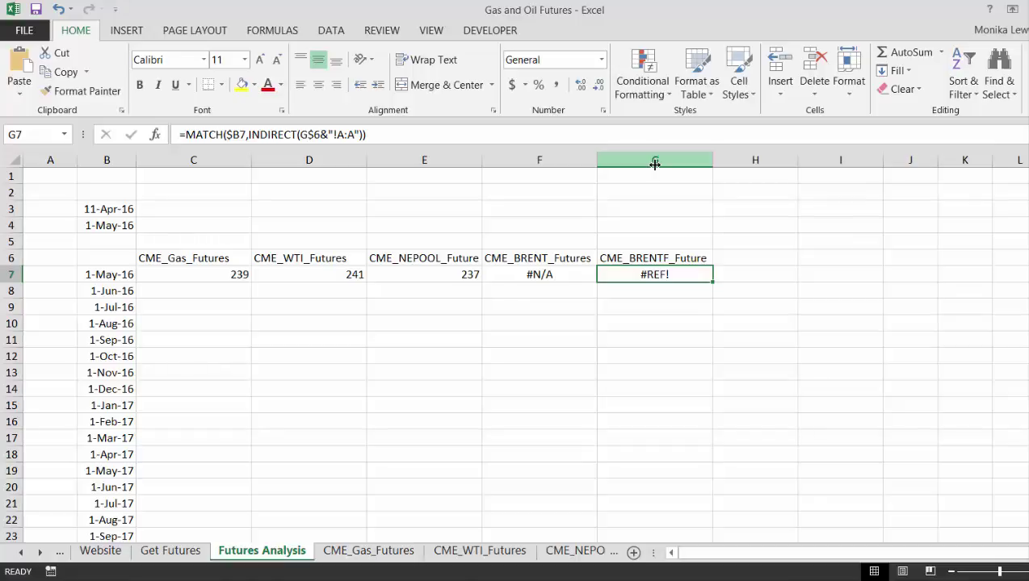
On the Get Futures sheet, set the Code Number to 11 and run Read One to import the CME_BRENTF_Futures data
key(ctrl+Page_Up)
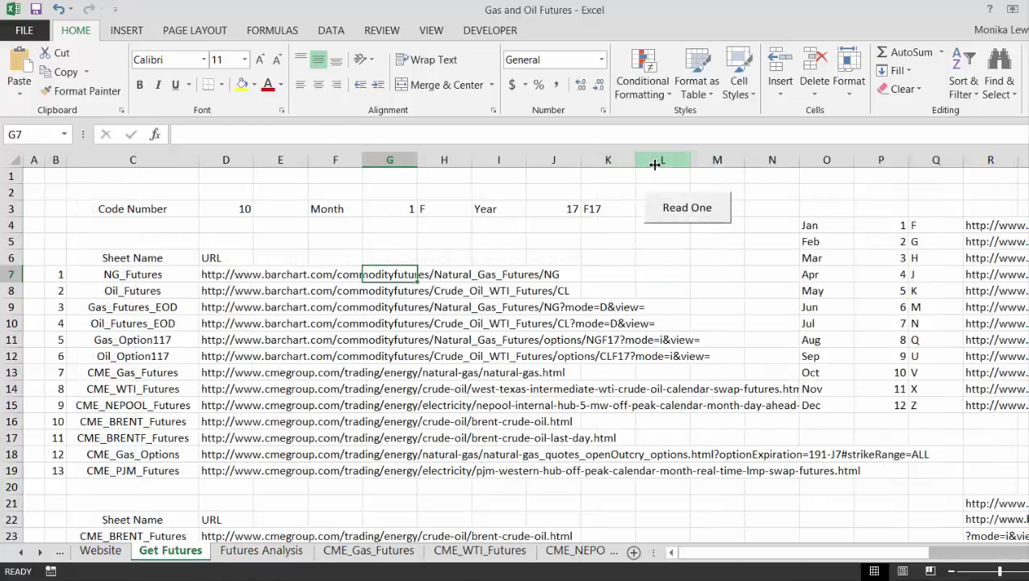
click(246, 210)
text(11)
key(Return)
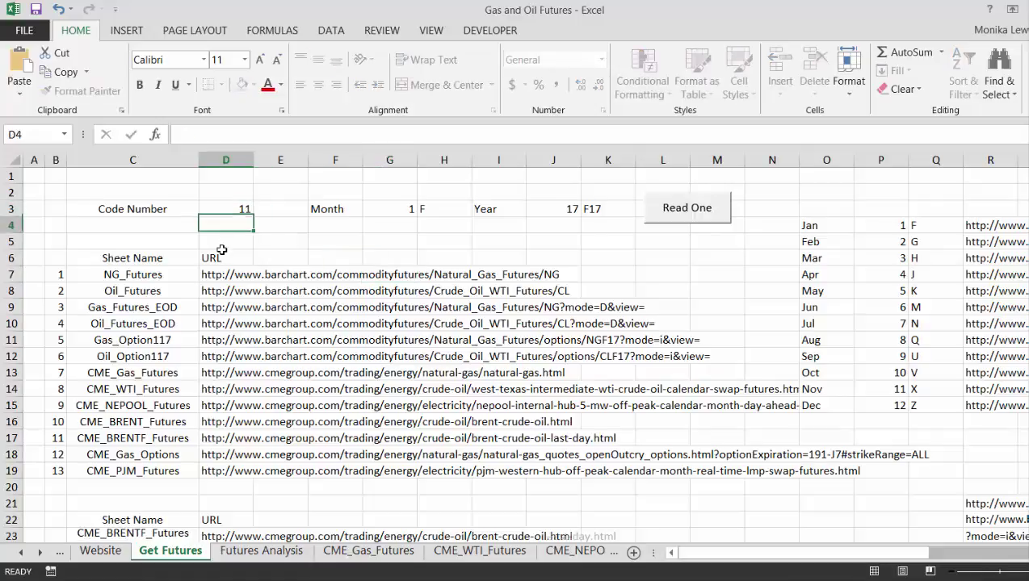
click(675, 218)
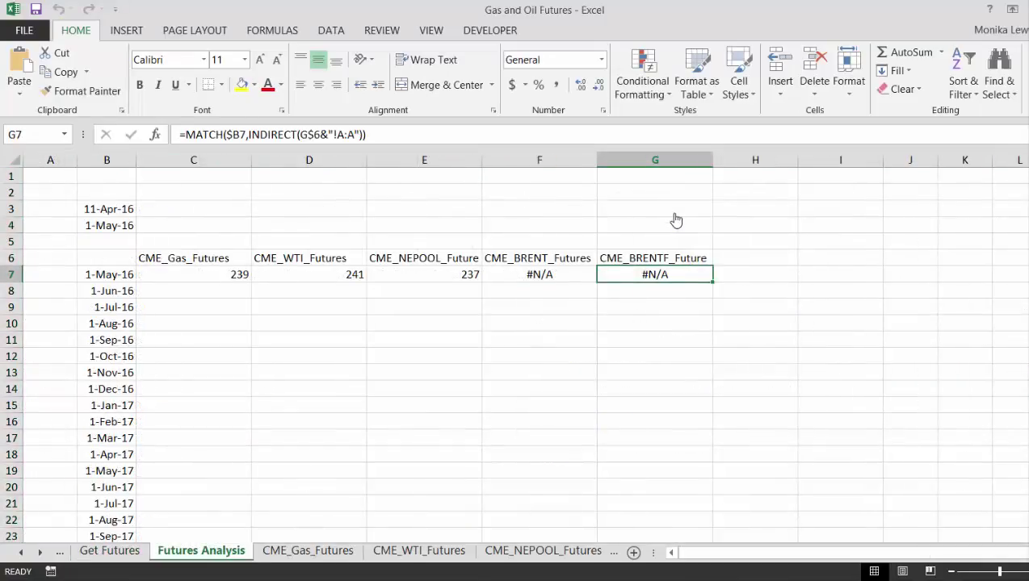
Fill the C7:G7 MATCH formulas down alongside all the monthly dates in column B
key(Left)
key(Left)
key(Left)
key(Left)
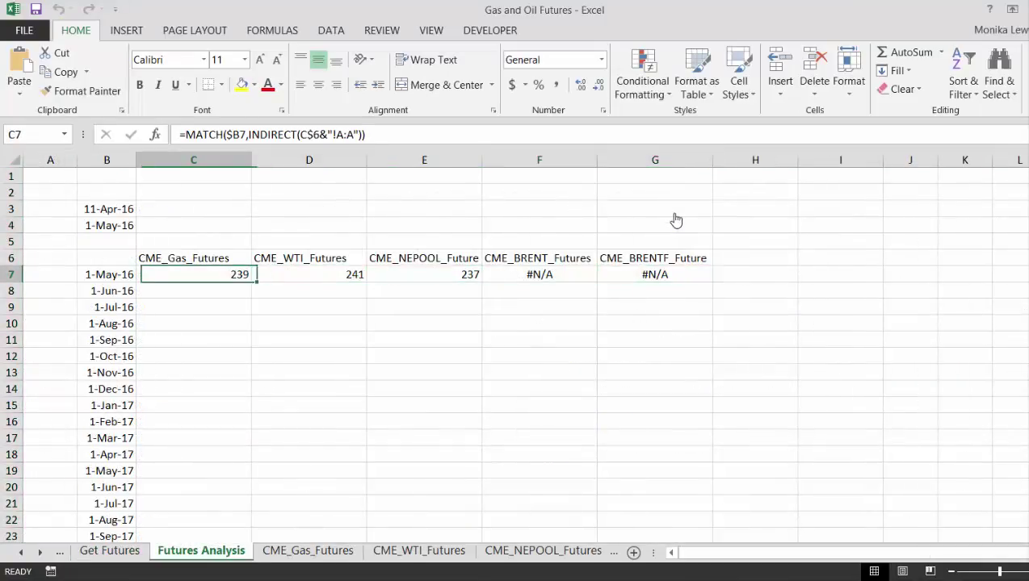
key(shift+Right)
key(shift+Right)
key(shift+Right)
key(shift+Right)
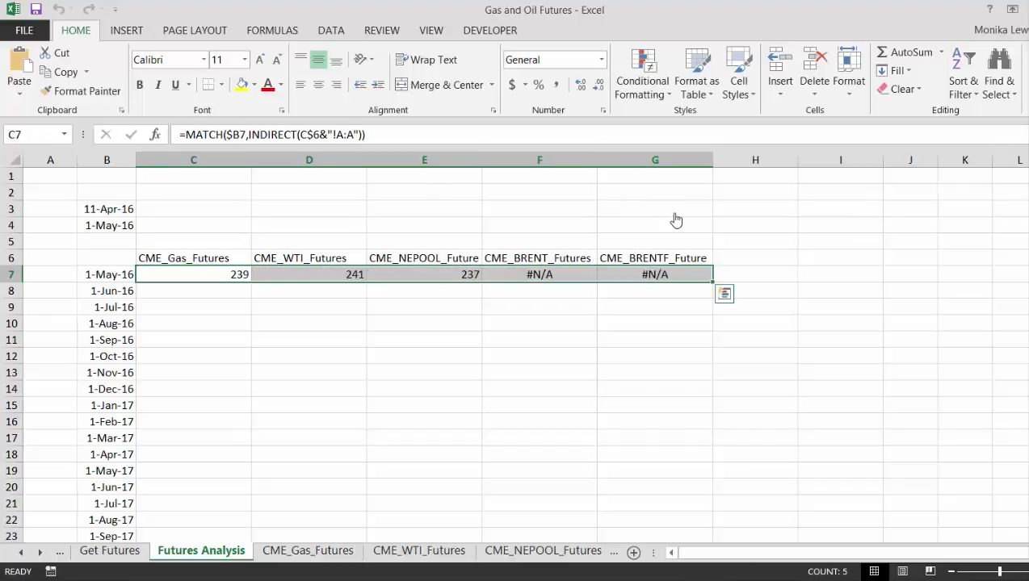
double_click(713, 283)
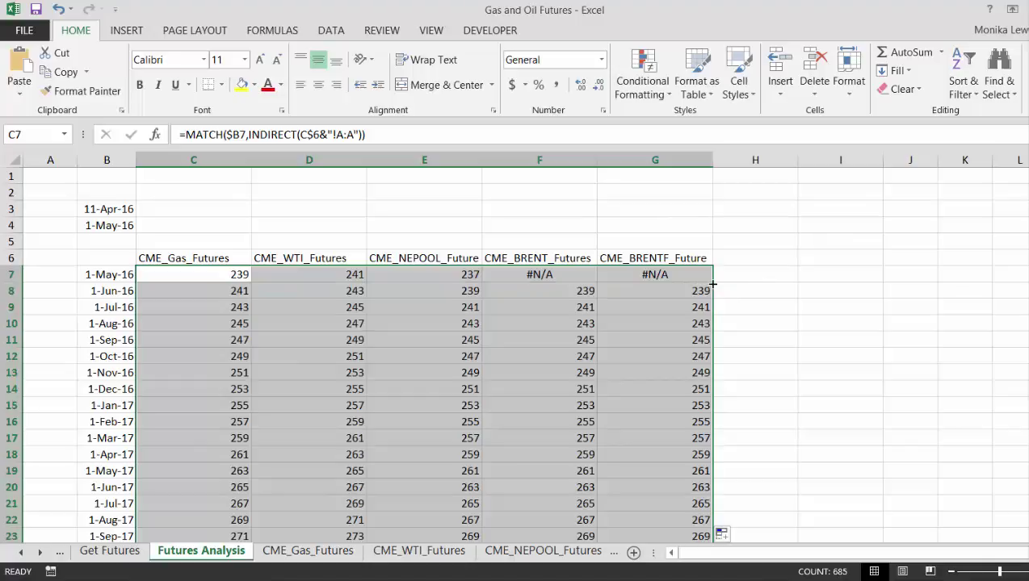
Insert INDEX(INDIRECT( ahead of MATCH in C7's formula
key(Down)
key(Down)
key(Up)
key(Up)
key(F2)
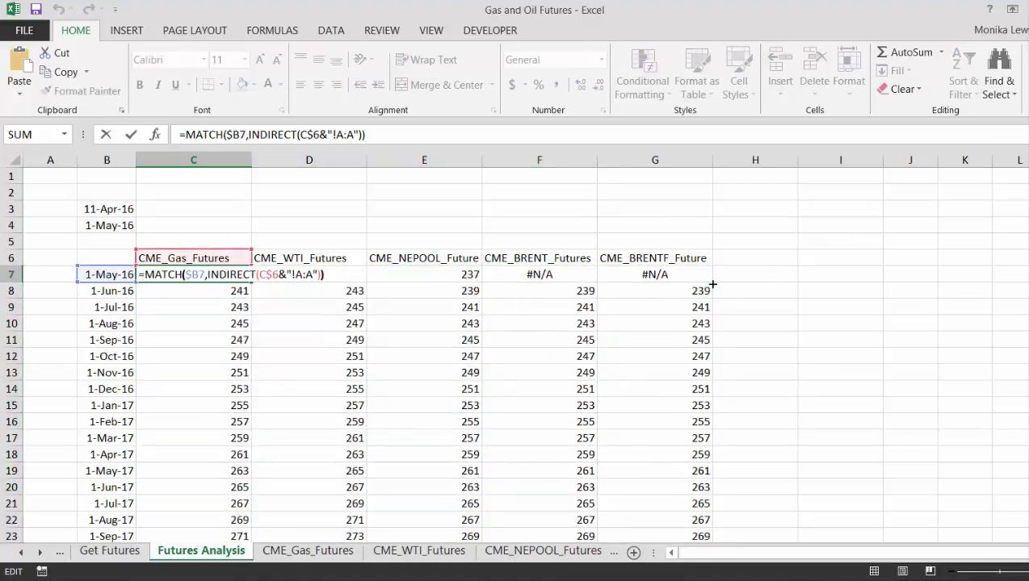
key(Left)
key(Left)
key(Left)
key(Left)
key(Left)
key(Left)
key(Left)
key(Left)
key(Left)
key(Left)
key(Left)
key(Left)
key(Left)
key(Left)
key(Left)
key(Left)
key(Left)
key(Left)
key(Left)
key(Left)
key(Right)
text(index)
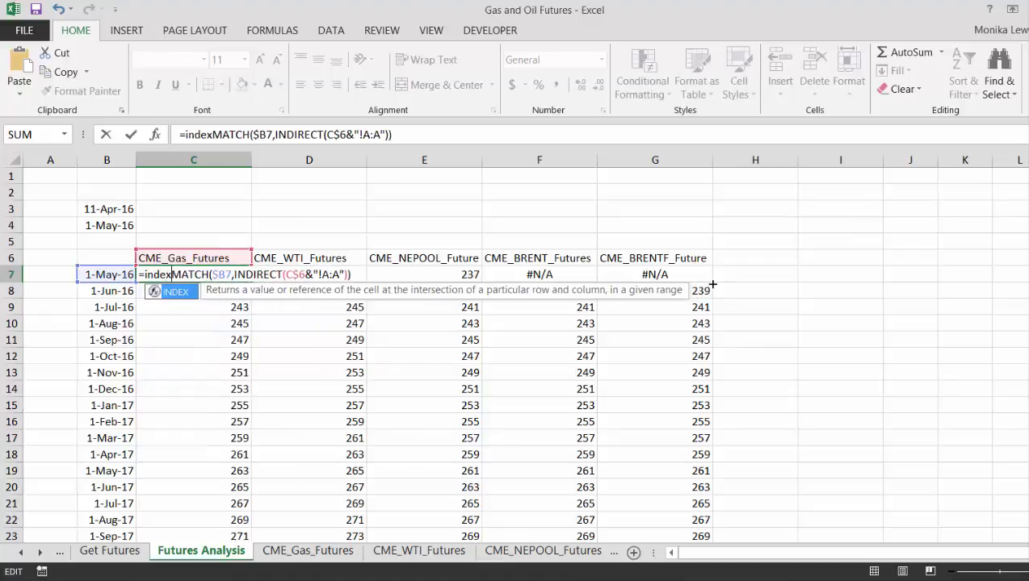
key(Tab)
text(in)
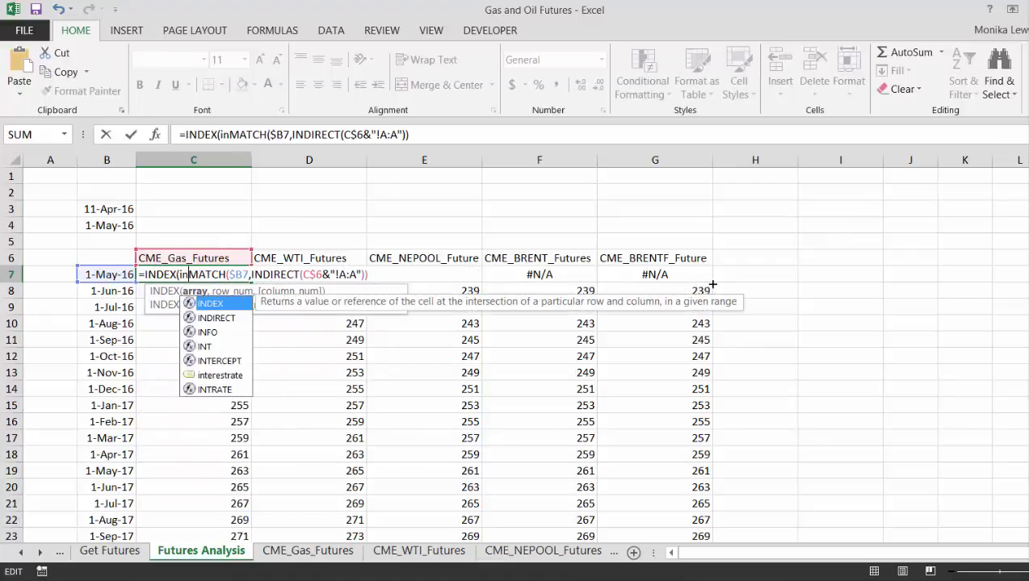
key(Down)
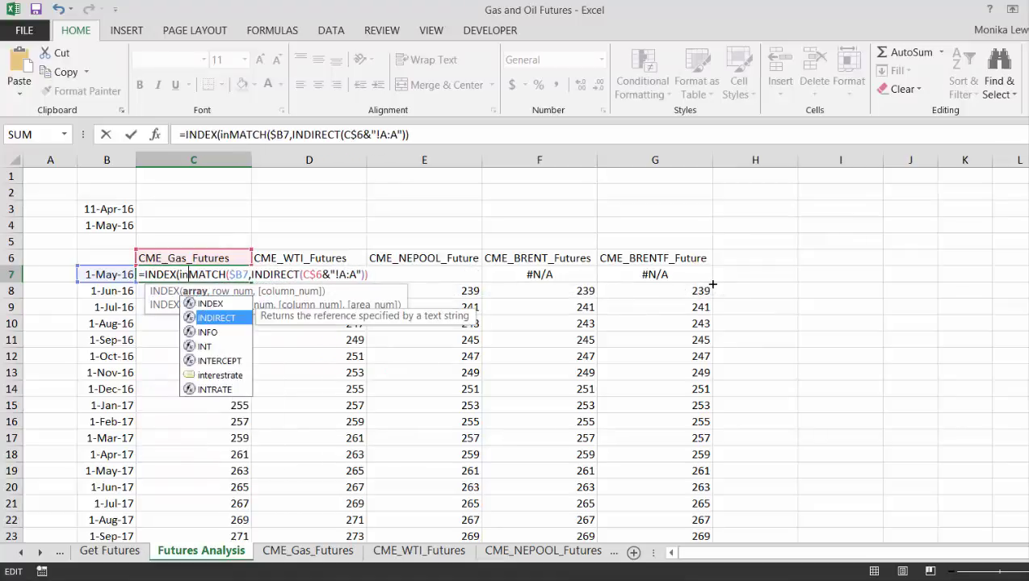
key(Tab)
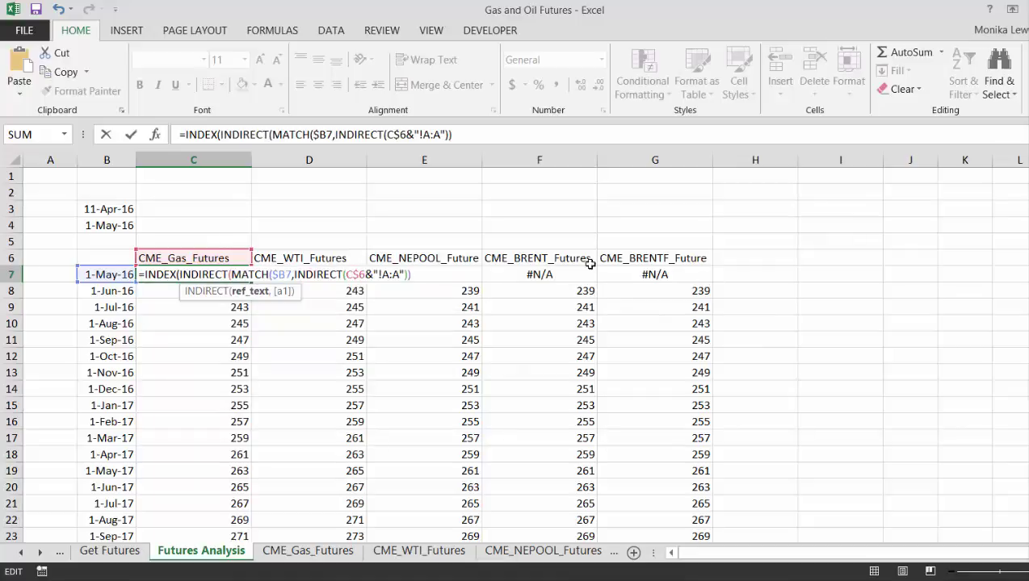
Give the new INDIRECT in C7's formula the row-locked sheet name reference C$6, followed by the & operator
click(206, 258)
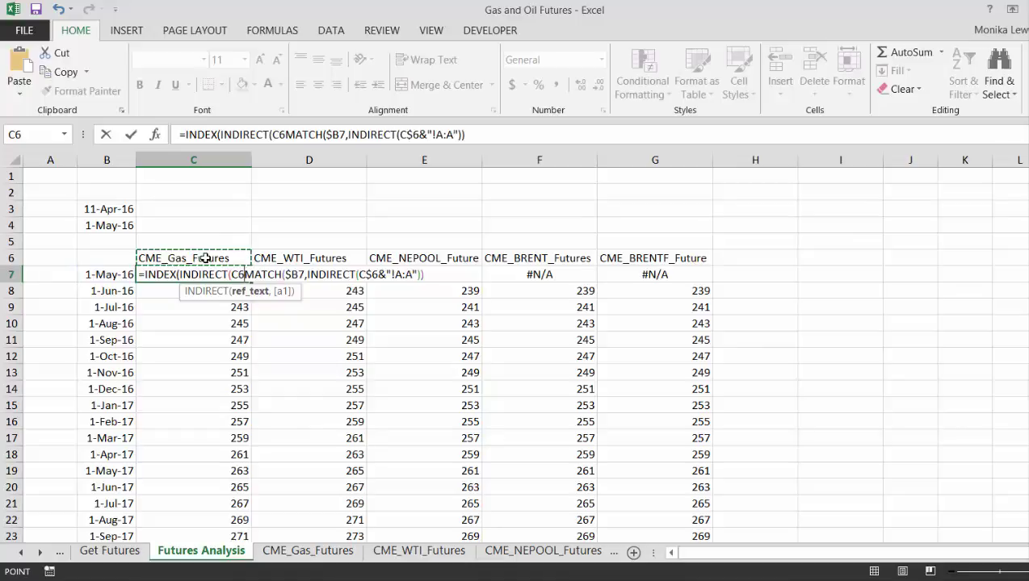
key(F4)
key(F4)
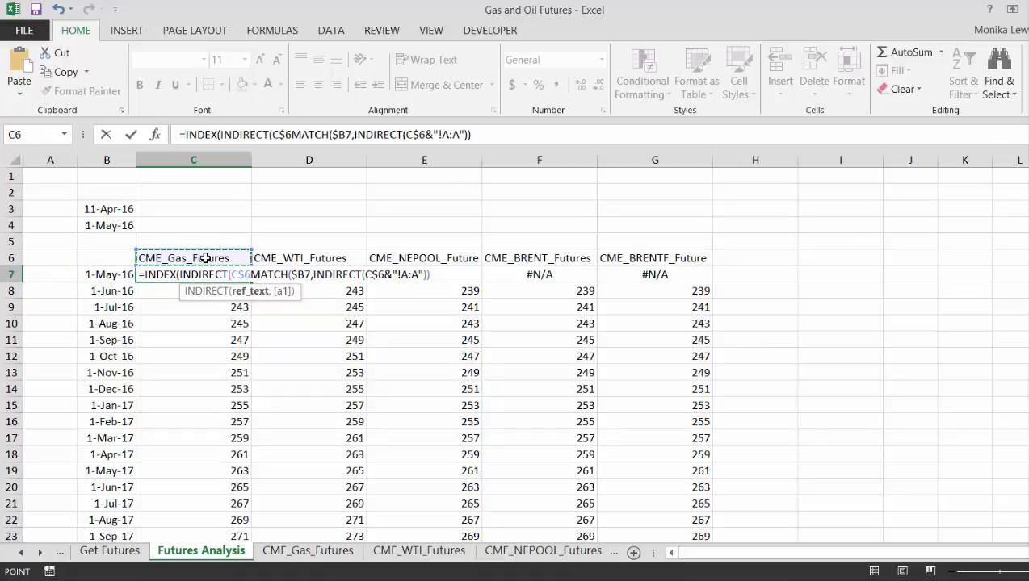
text(&)
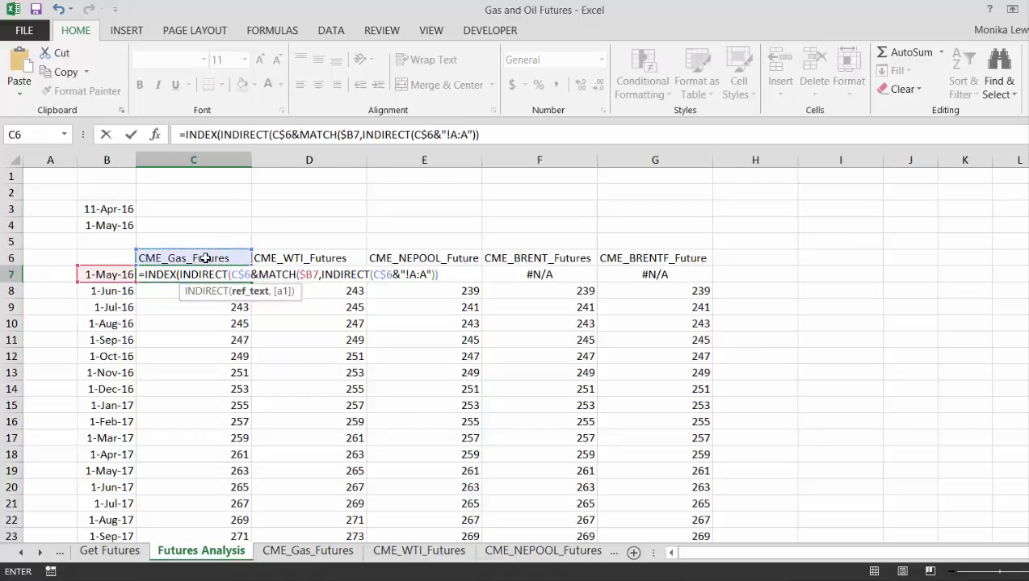
Complete C7's formula with "!F:F") and a comma before MATCH, then enter it and accept the closing-parenthesis correction
text(")
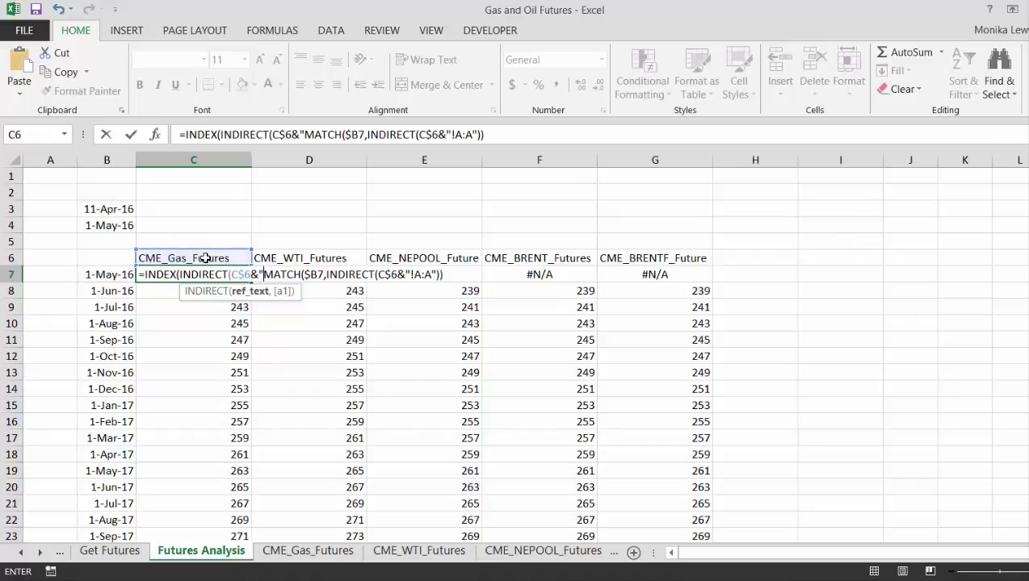
text(!)
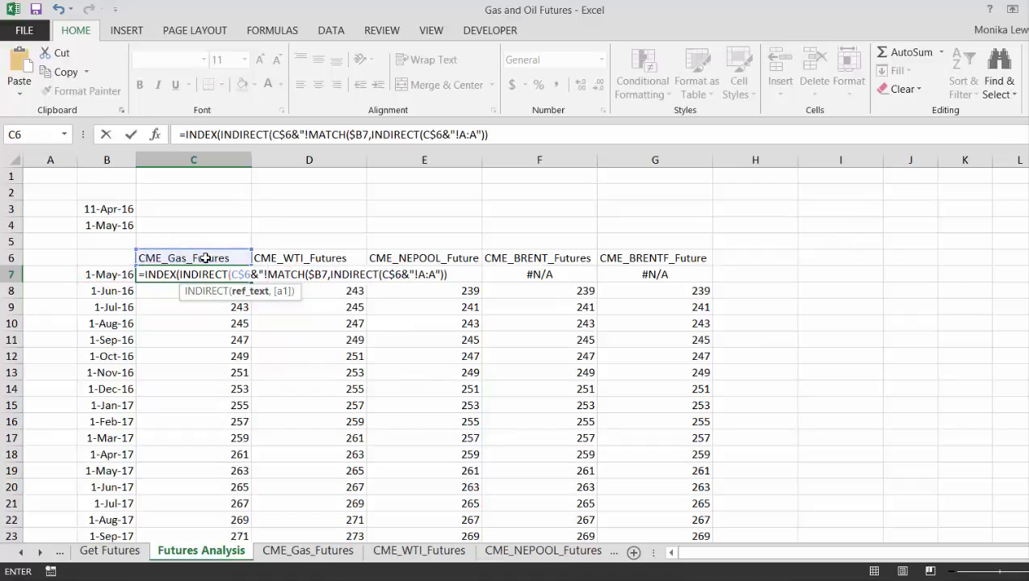
text(F)
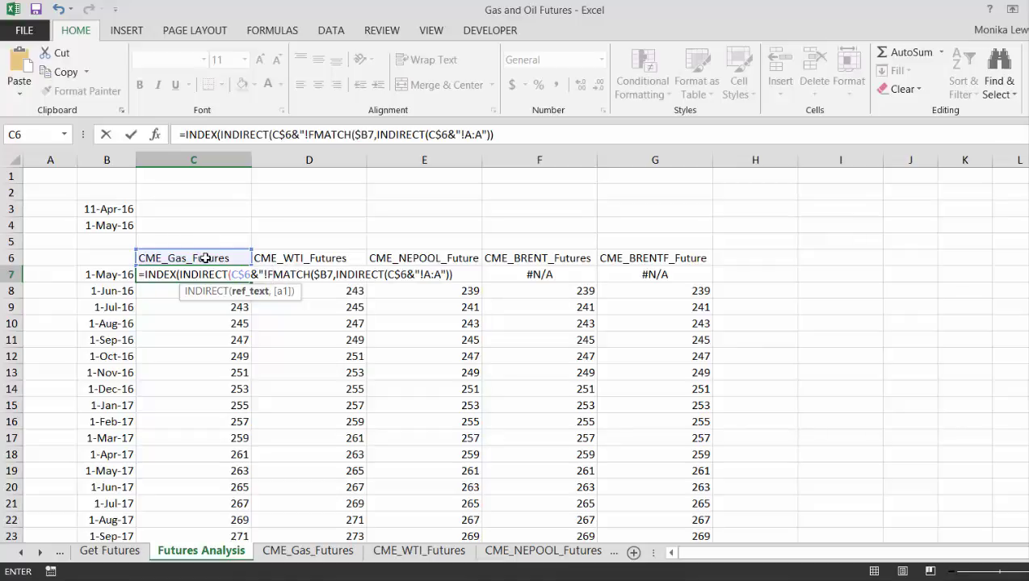
text(:F)
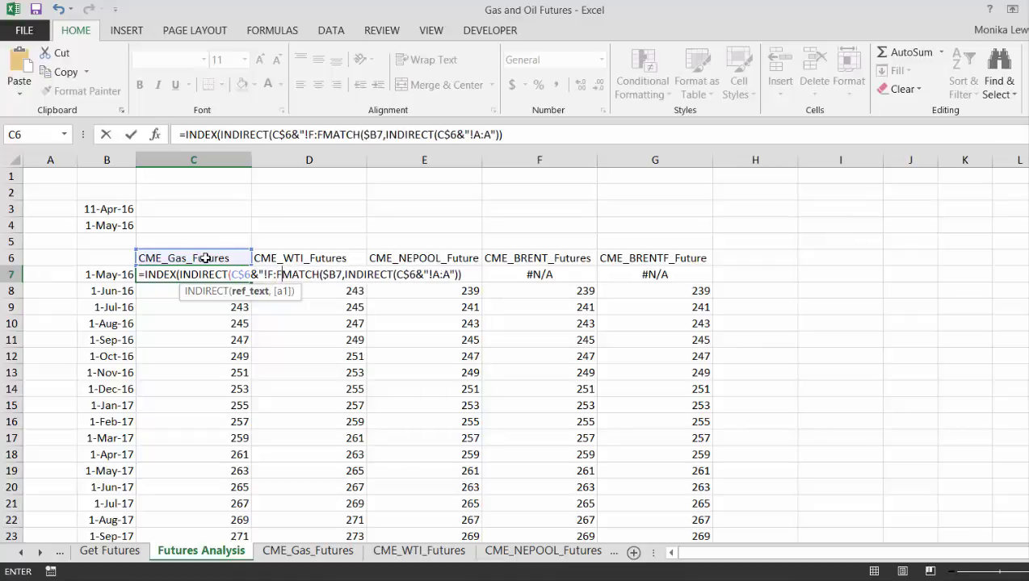
text(")
key(BackSpace)
text())
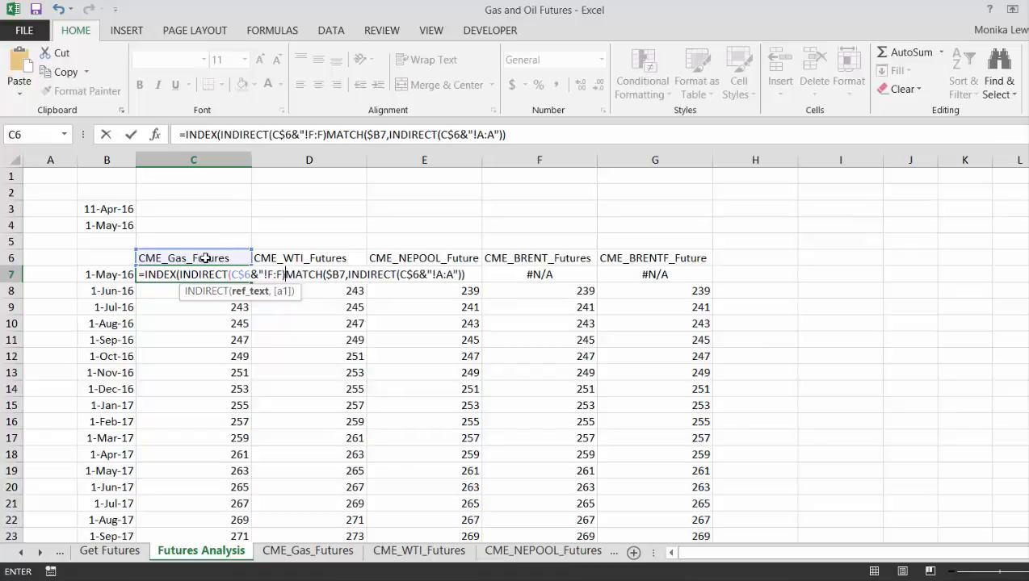
key(BackSpace)
text("))
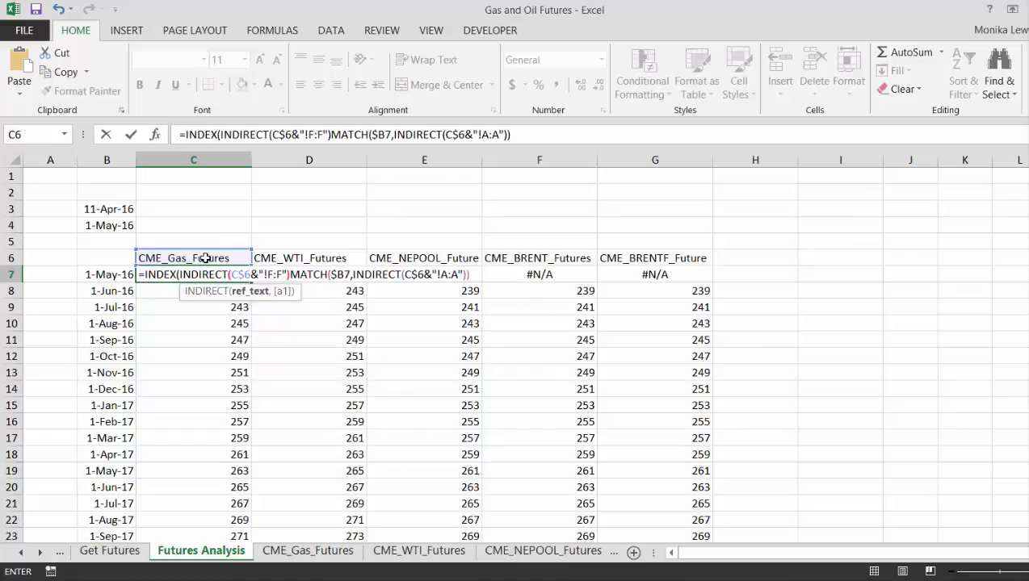
text())
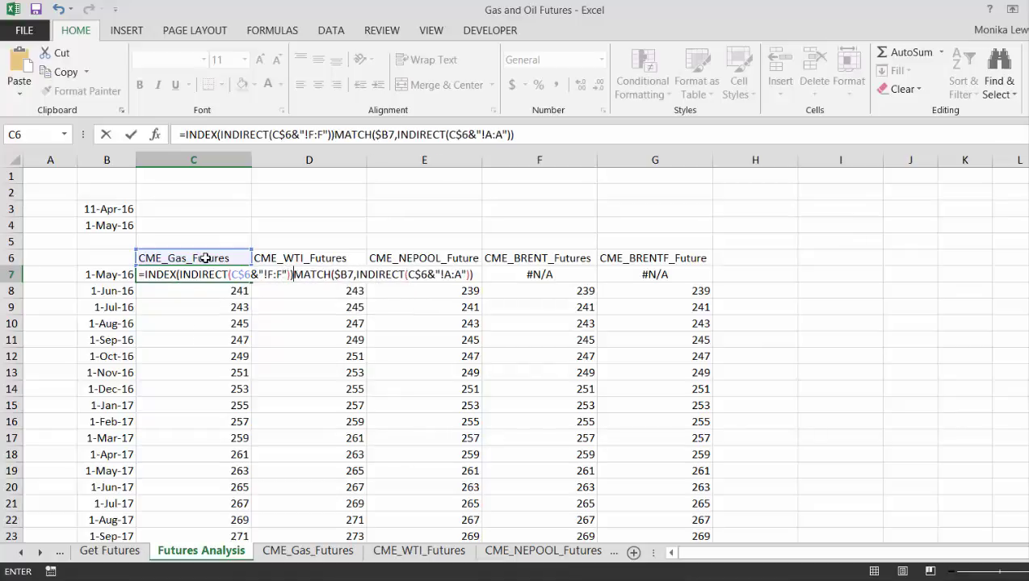
key(BackSpace)
text(,)
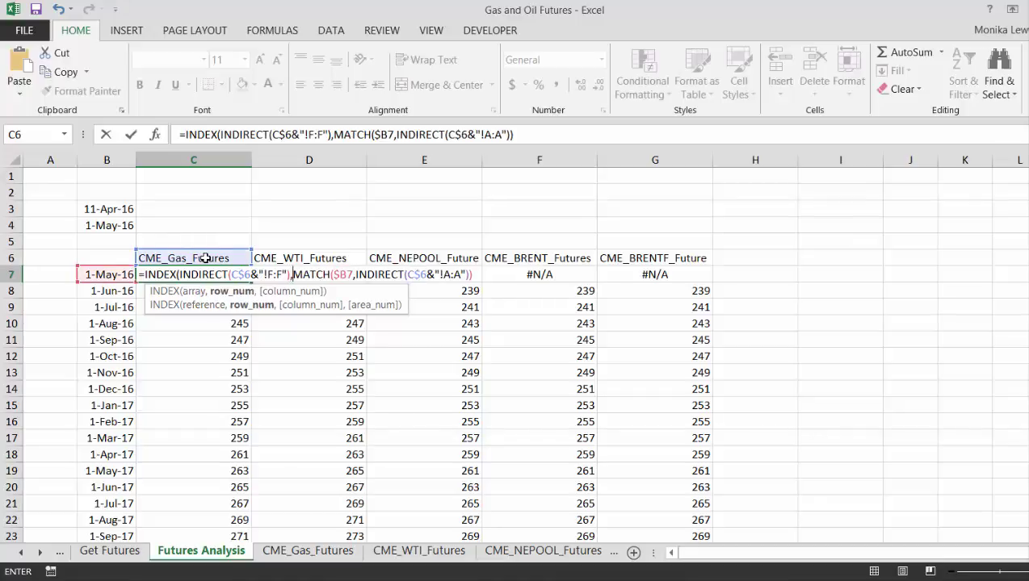
key(Return)
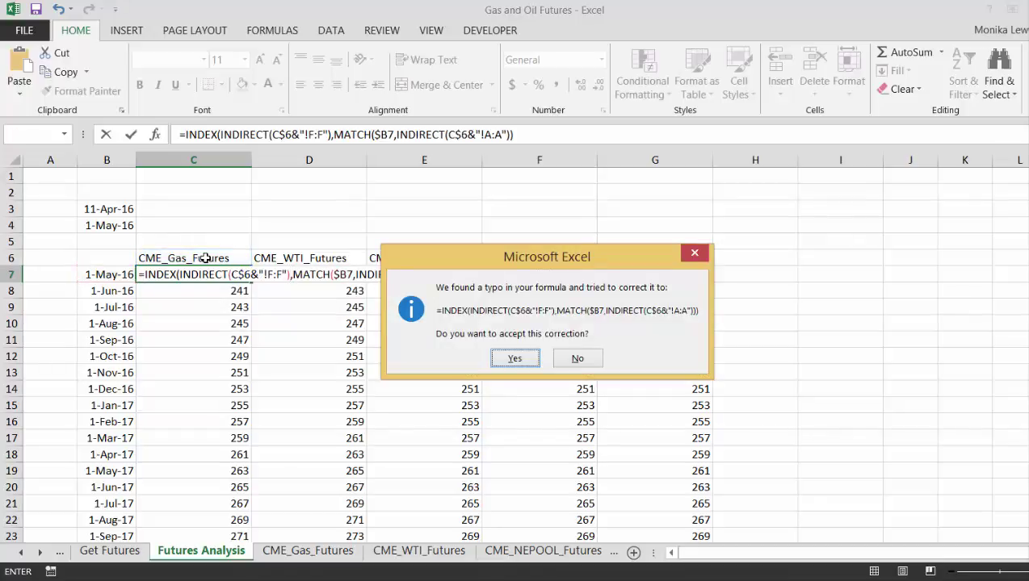
key(Return)
key(Up)
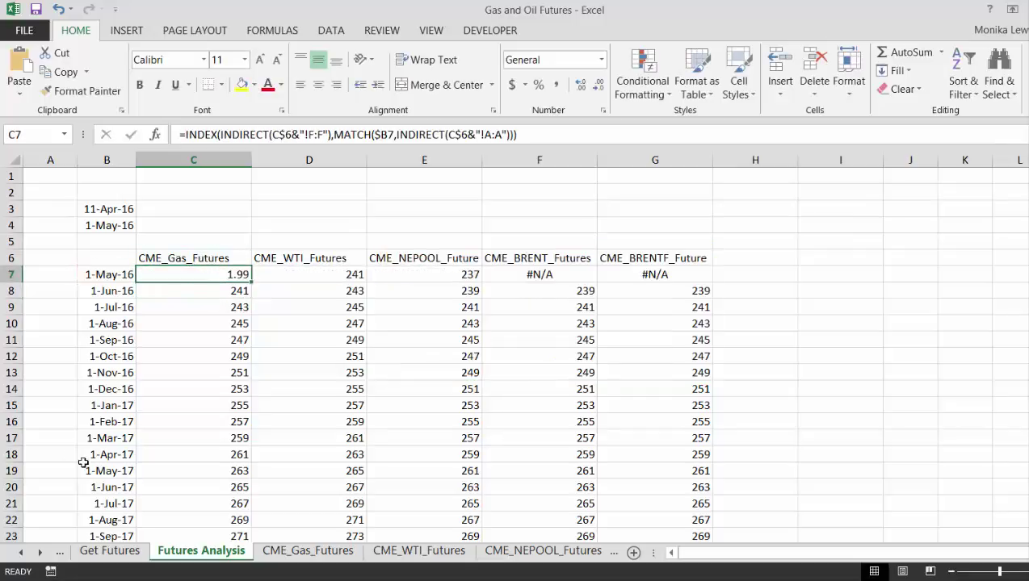
Check which column holds the Prior Settle prices on the CME_Gas_Futures, CME_WTI_Futures and CME_NEPOOL_Futures sheets
click(303, 553)
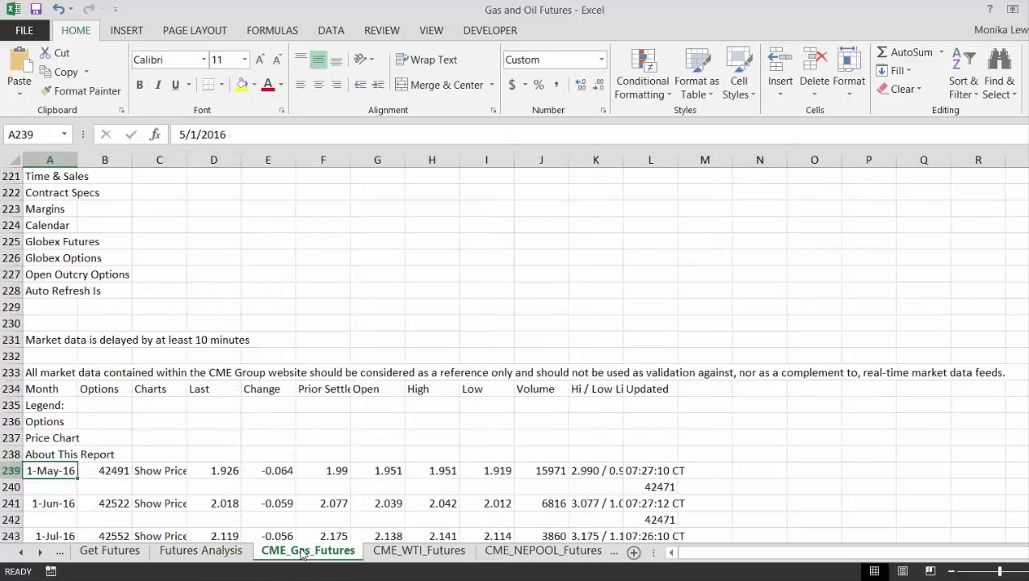
click(301, 463)
key(Page_Down)
key(Page_Down)
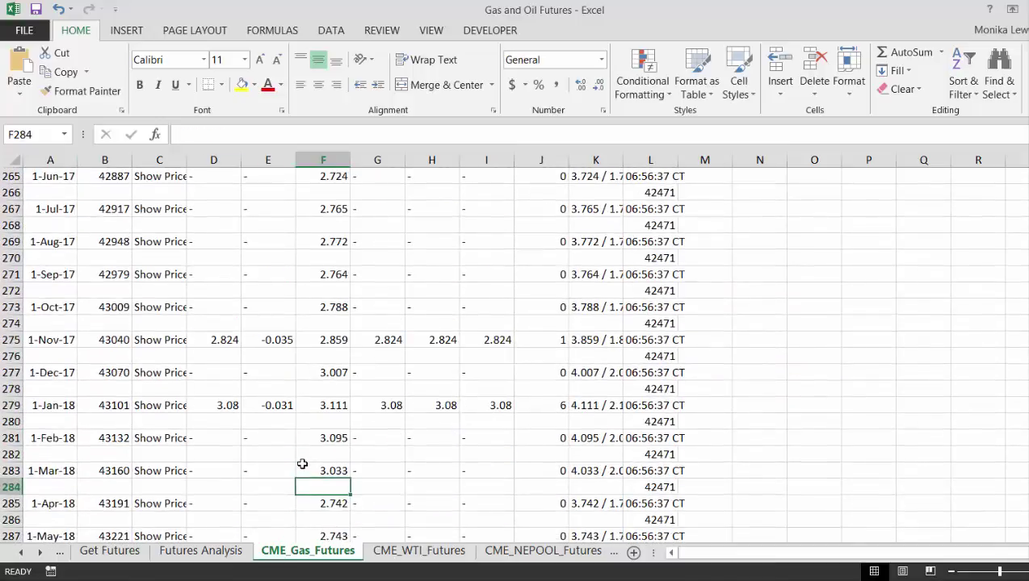
key(ctrl+Page_Down)
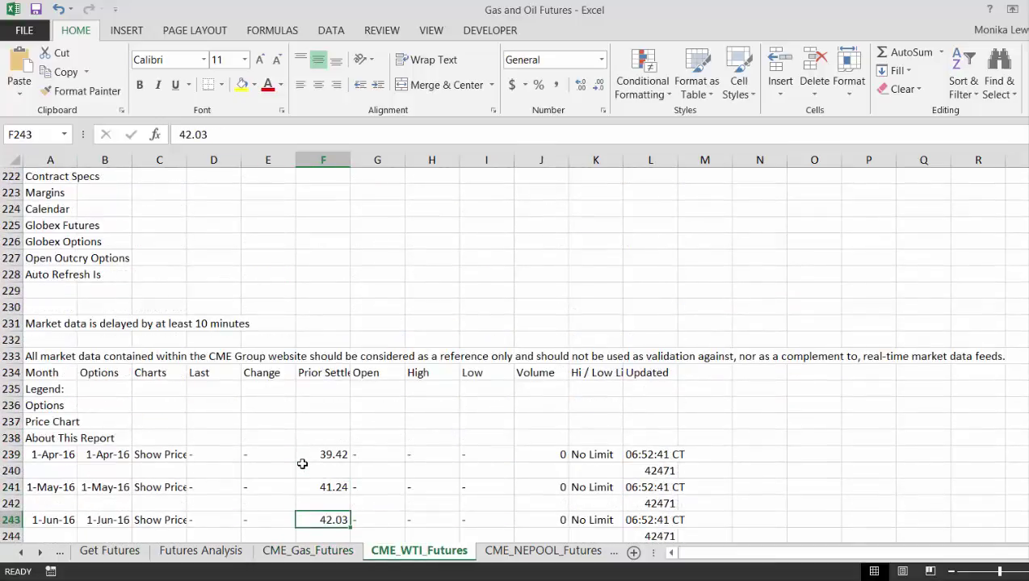
key(ctrl+Page_Down)
key(Left)
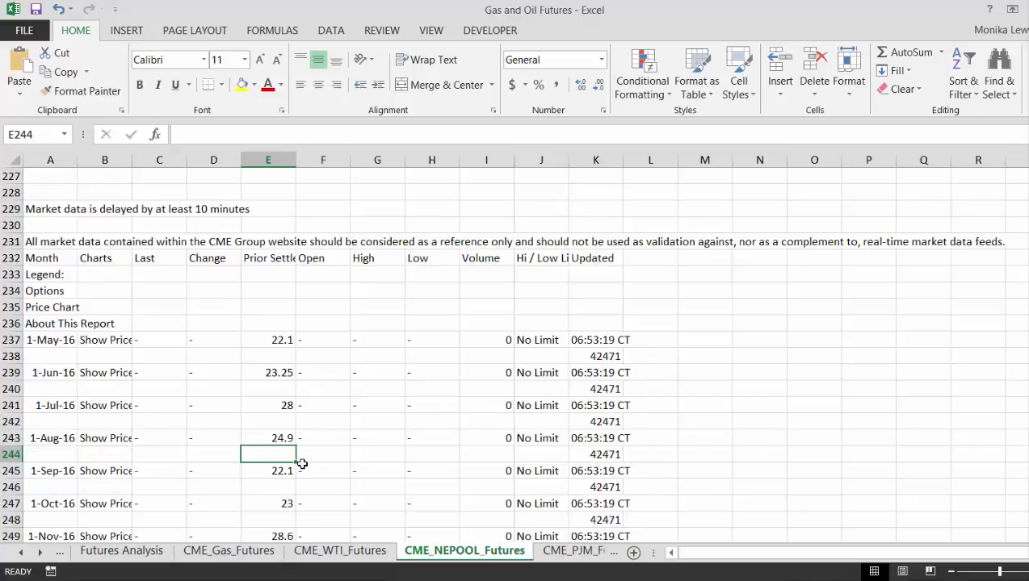
key(Right)
key(Left)
key(Left)
key(Right)
key(Left)
key(Right)
Check which column holds the monthly prices on the CME_PJM_Futures sheet
key(ctrl+Page_Down)
key(Page_Down)
key(Page_Down)
key(Page_Down)
key(Page_Down)
key(Page_Down)
key(Page_Down)
key(Page_Down)
key(Page_Down)
key(Page_Down)
key(Page_Down)
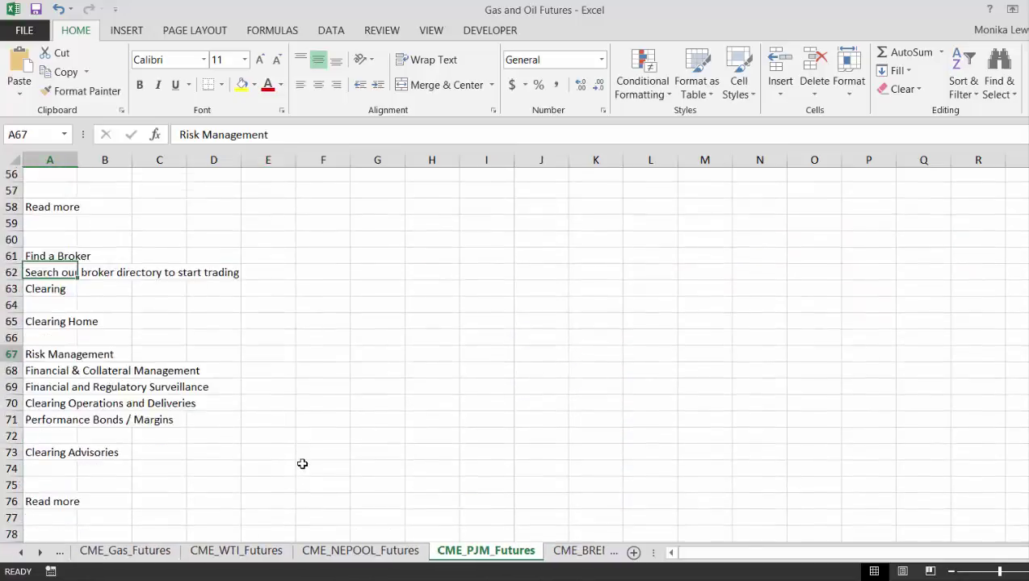
key(Page_Down)
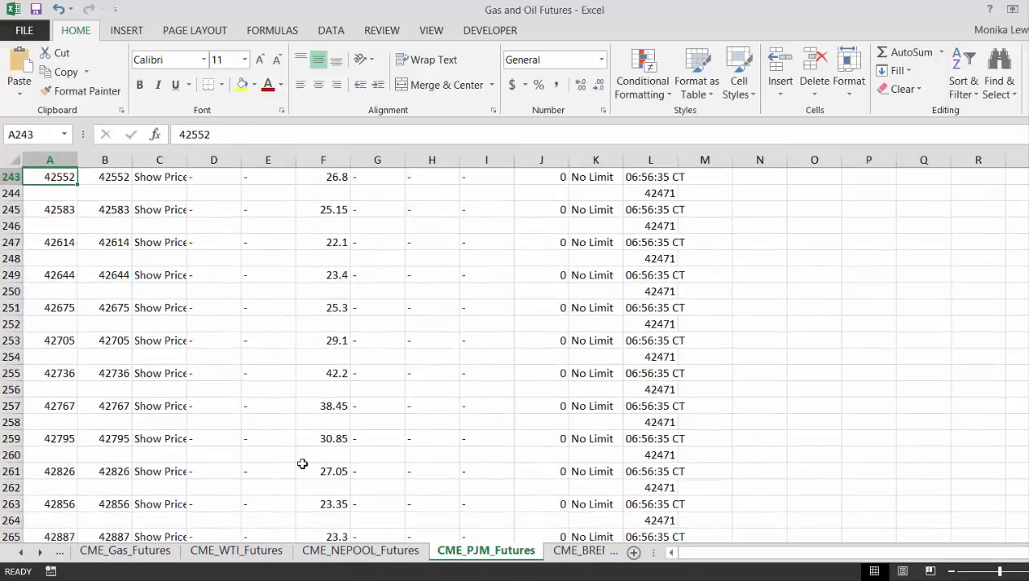
Check the price column position on the CME_BRENT_Futures and CME_BRENTF_Futures sheets
key(ctrl+Page_Down)
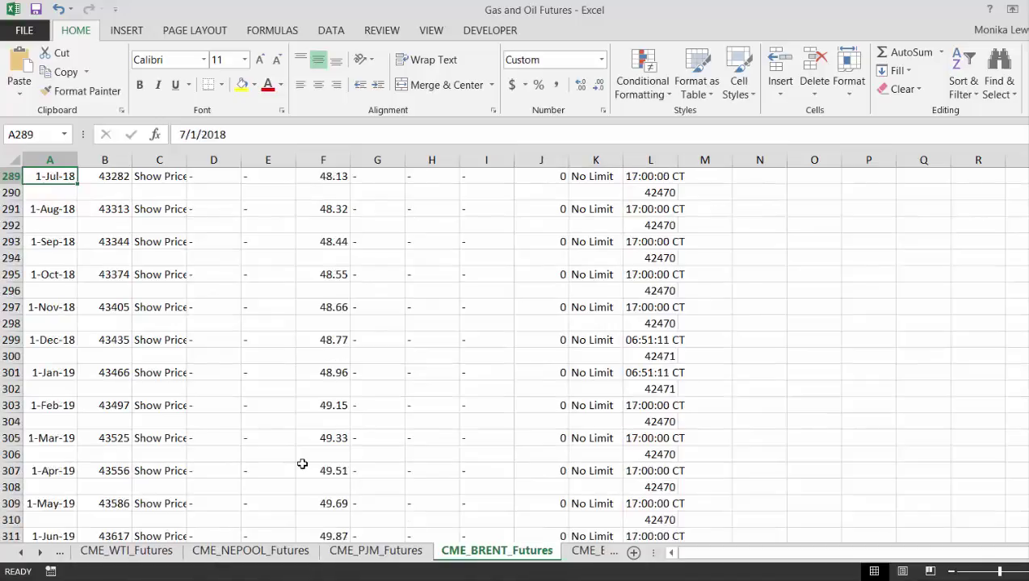
key(ctrl+Page_Down)
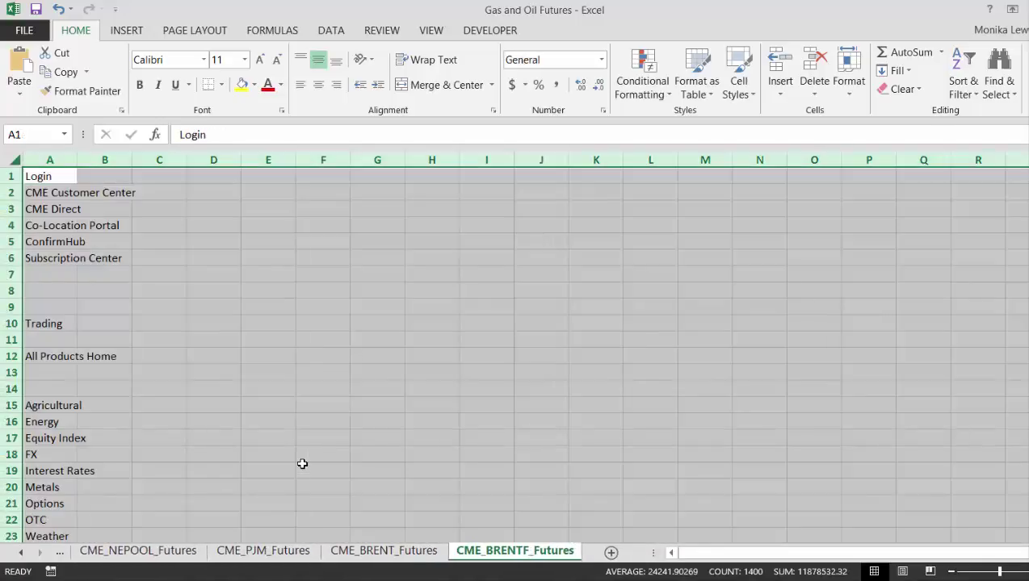
key(Page_Down)
key(Page_Down)
key(Page_Down)
key(Page_Down)
key(Page_Down)
key(Page_Down)
key(Page_Down)
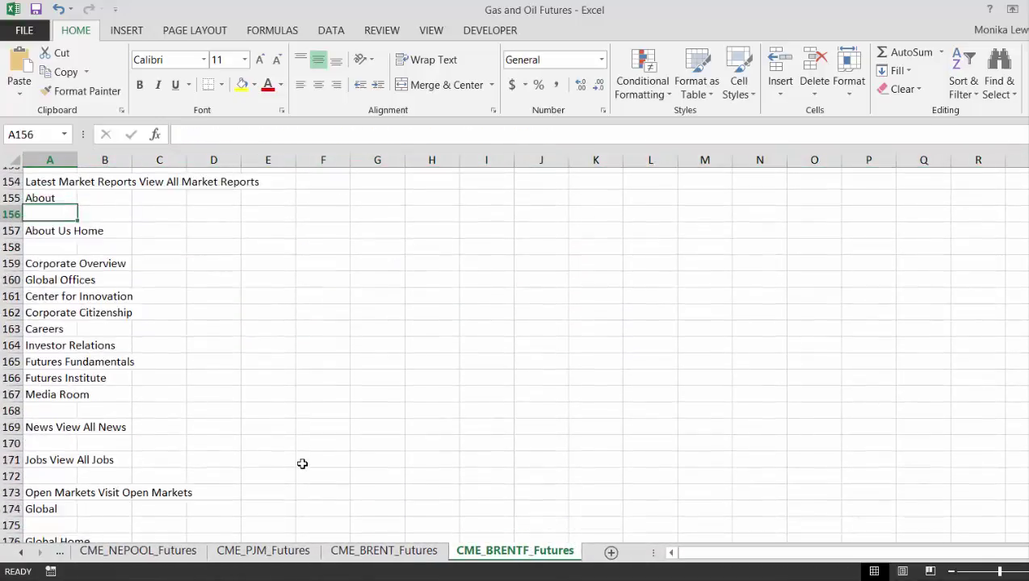
key(Page_Down)
key(Page_Down)
key(Page_Down)
key(Page_Down)
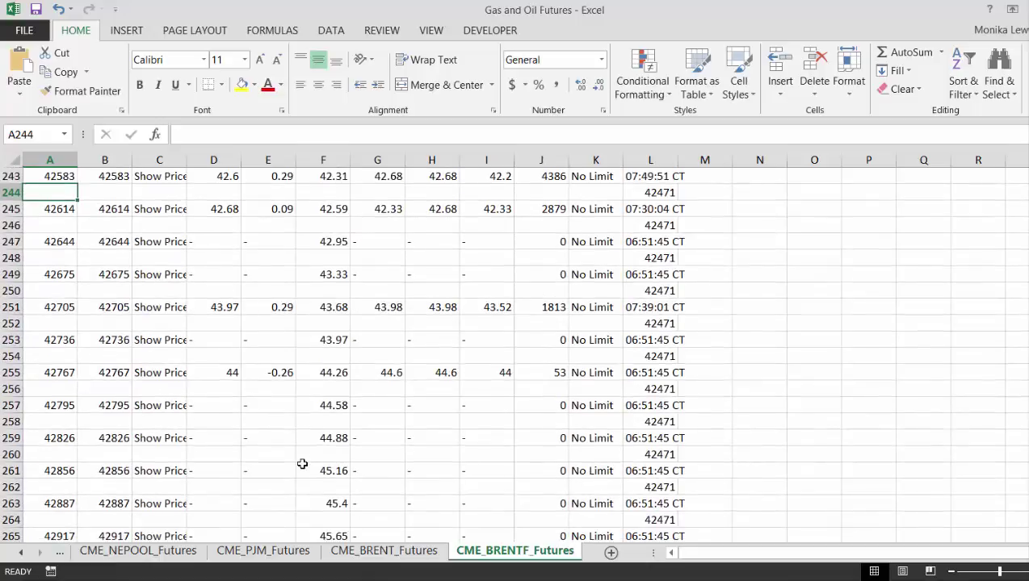
On the Futures Analysis sheet, copy C7's INDEX formula across to G7 and fill the row down alongside the monthly dates
key(ctrl+Page_Up)
key(ctrl+Page_Up)
key(ctrl+Page_Up)
key(ctrl+Page_Up)
key(ctrl+Page_Up)
key(ctrl+Page_Up)
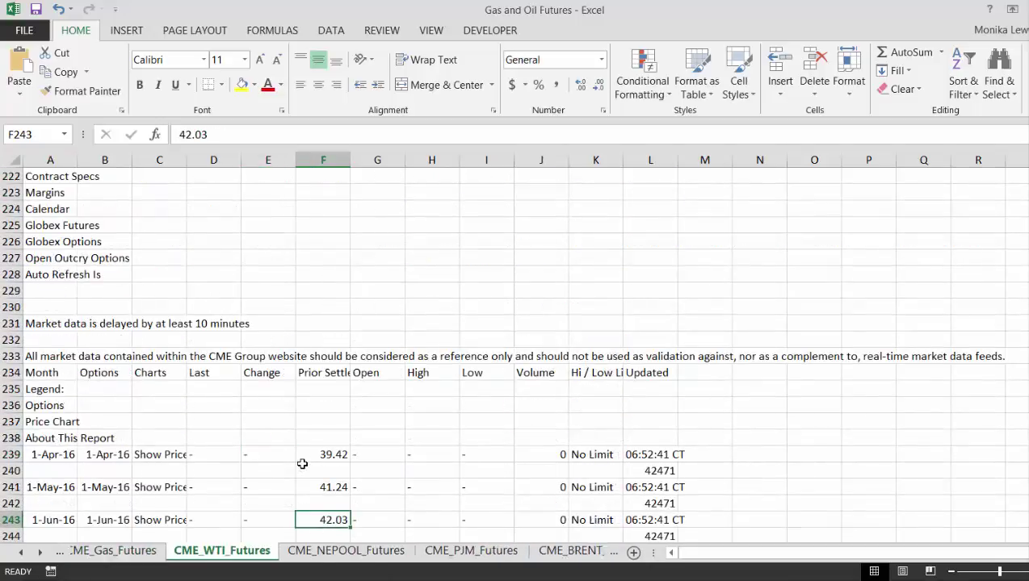
key(ctrl+Page_Up)
key(ctrl+Page_Down)
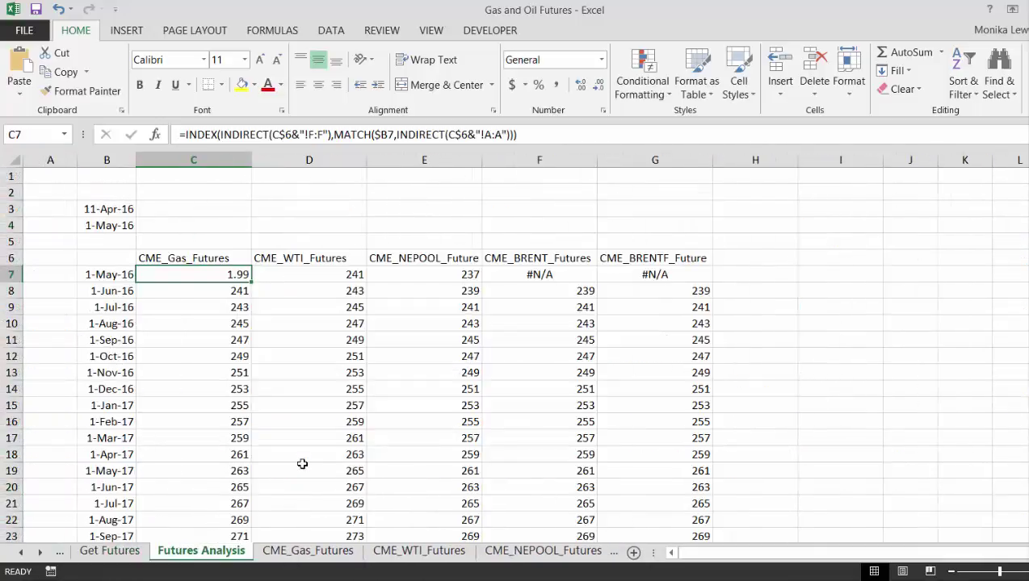
key(Left)
key(Right)
key(ctrl+shift+Right)
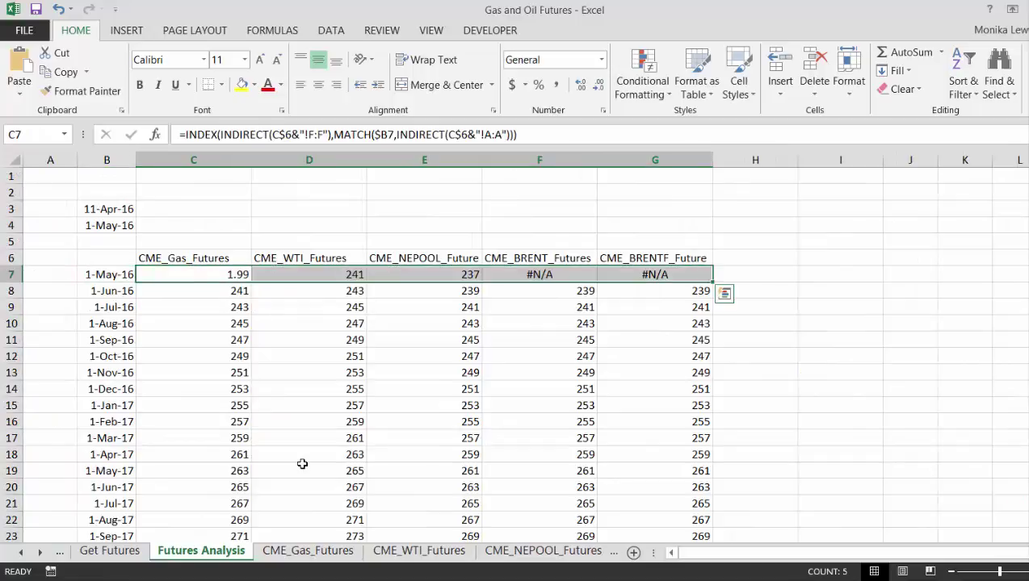
key(ctrl+r)
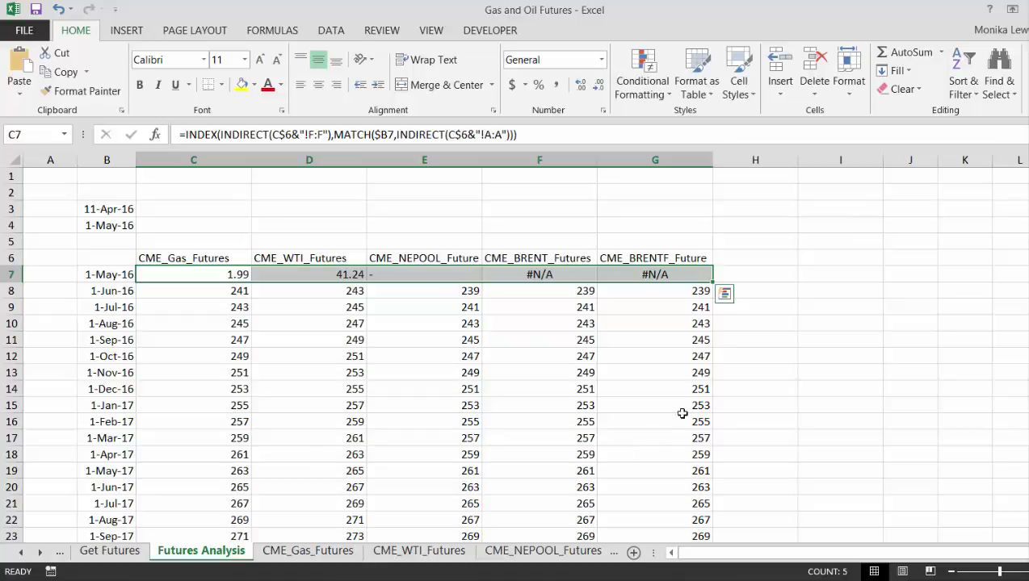
double_click(711, 284)
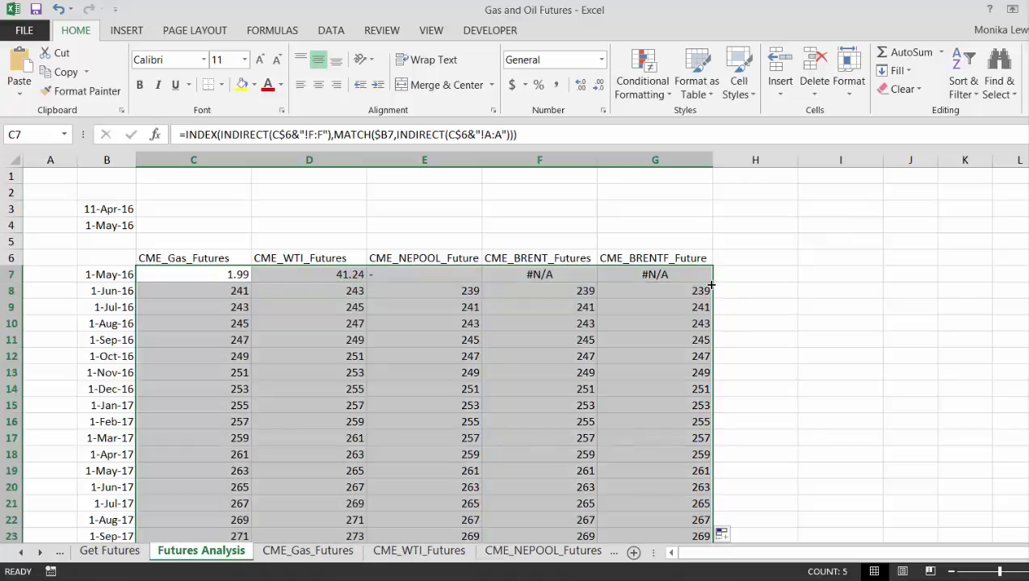
Change the INDEX range in E7's NEPOOL formula to "!E:E" and fill it down the column
key(Left)
key(Right)
key(Right)
key(Right)
key(F2)
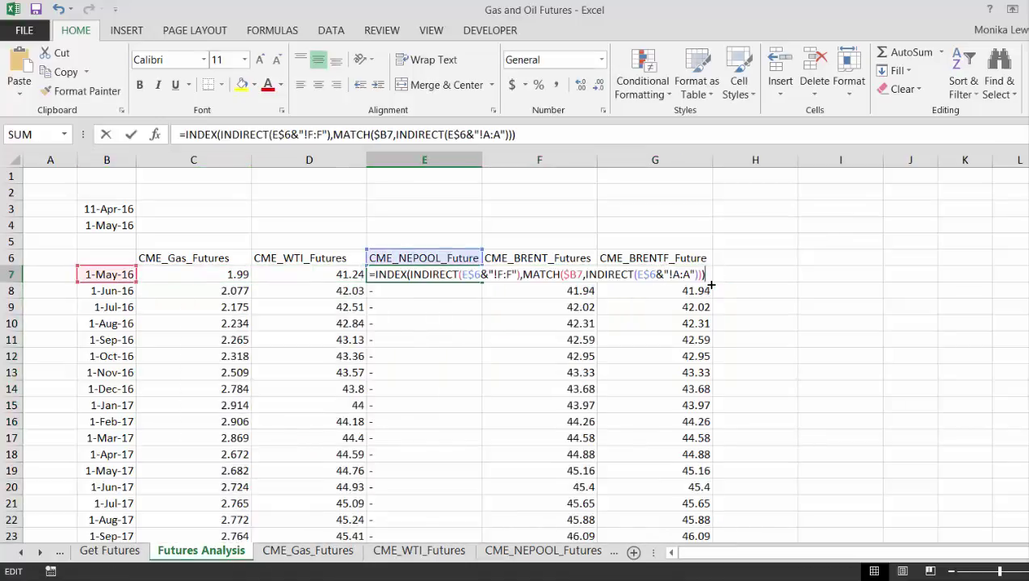
key(Left)
key(Left)
key(Left)
key(Left)
key(Left)
key(Left)
key(Left)
key(Left)
key(Left)
key(Left)
key(Left)
key(Left)
key(Left)
key(Left)
key(Left)
key(Left)
key(Left)
key(Left)
key(Left)
key(Left)
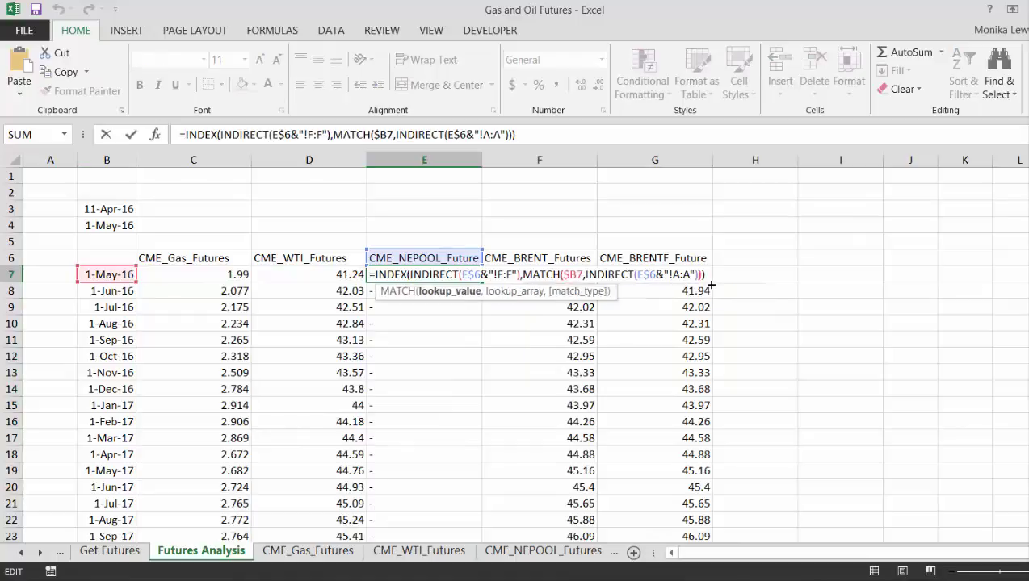
key(BackSpace)
key(BackSpace)
key(BackSpace)
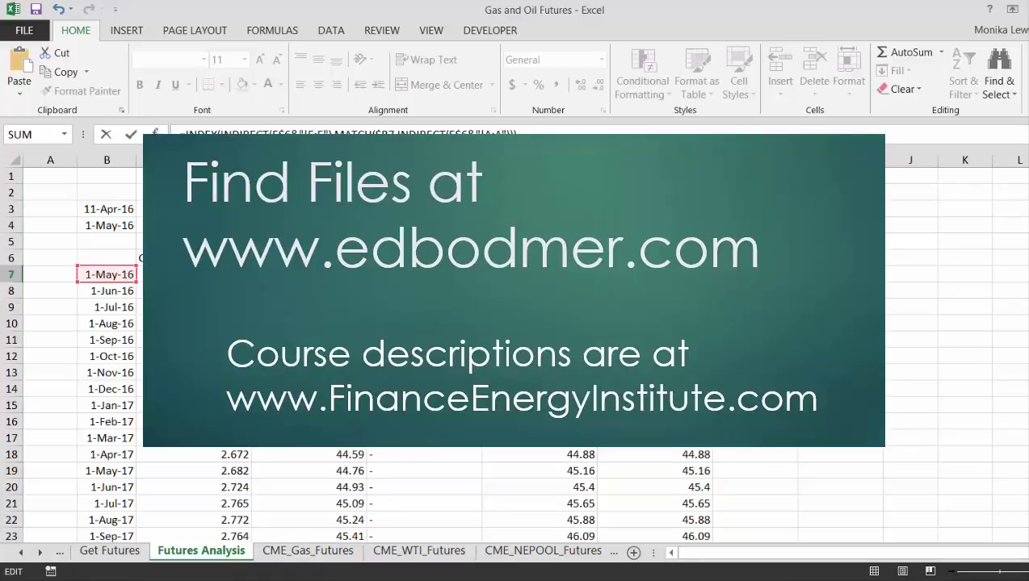
key(Return)
click(424, 274)
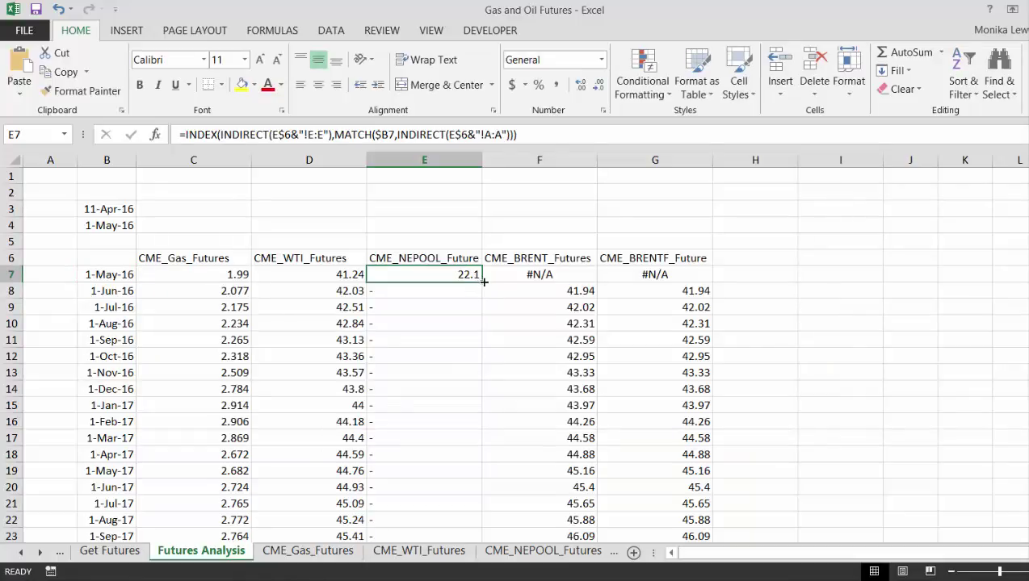
double_click(480, 280)
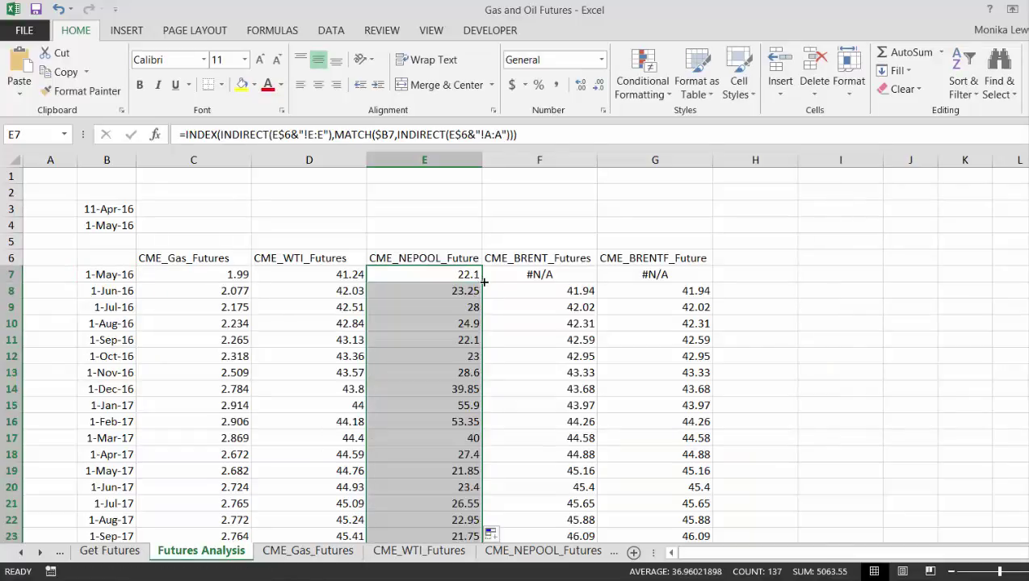
Review the monthly futures prices down the rows of the Futures Analysis table
key(Left)
key(Down)
key(Down)
key(Down)
key(Down)
key(Down)
key(Down)
key(Down)
key(Down)
key(Down)
key(Down)
key(Down)
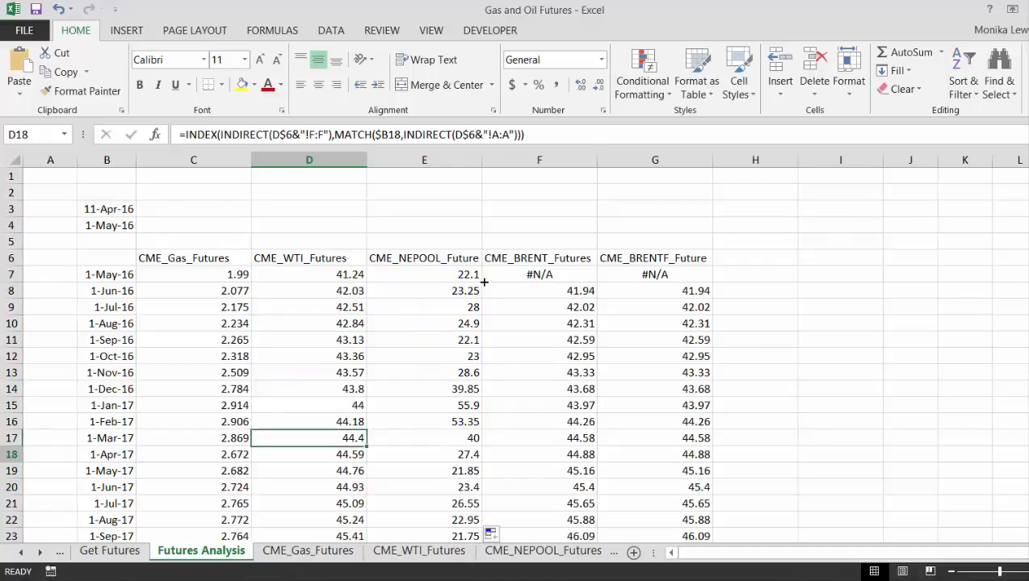
key(Down)
key(Down)
key(Down)
key(Down)
key(Down)
key(Down)
key(Down)
key(Down)
key(Down)
key(Down)
key(Down)
key(Down)
key(Down)
key(Down)
key(Down)
key(Down)
key(Down)
key(Down)
key(Down)
key(Down)
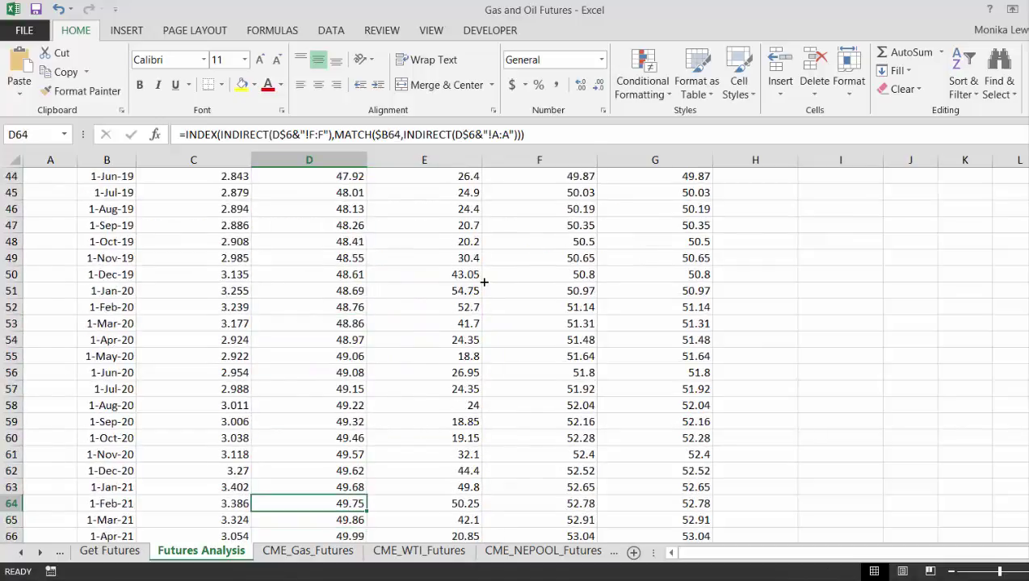
Review the monthly futures prices back up to the header rows of the Futures Analysis table
key(Up)
key(Up)
key(Up)
key(Up)
key(Up)
key(Up)
key(Up)
key(Up)
key(Up)
key(Up)
key(Up)
key(Up)
key(Up)
key(Up)
key(Up)
key(Up)
key(Up)
key(Up)
key(Up)
key(Up)
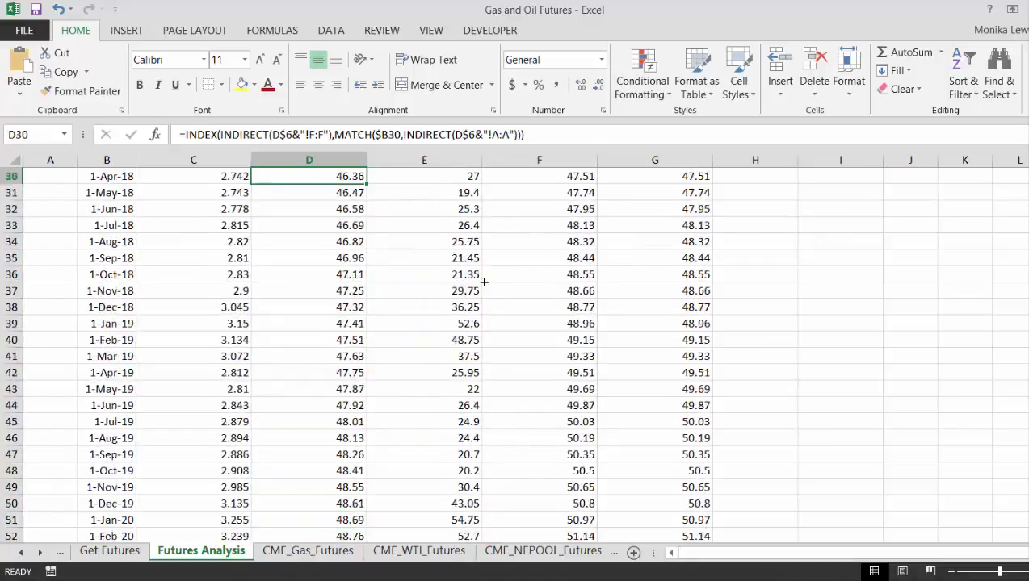
key(Up)
key(Up)
key(Up)
key(Up)
key(Up)
key(Up)
key(Up)
key(Up)
key(Up)
key(Up)
key(Up)
key(Up)
key(Up)
key(Up)
key(Down)
key(Down)
key(Down)
key(Down)
key(Down)
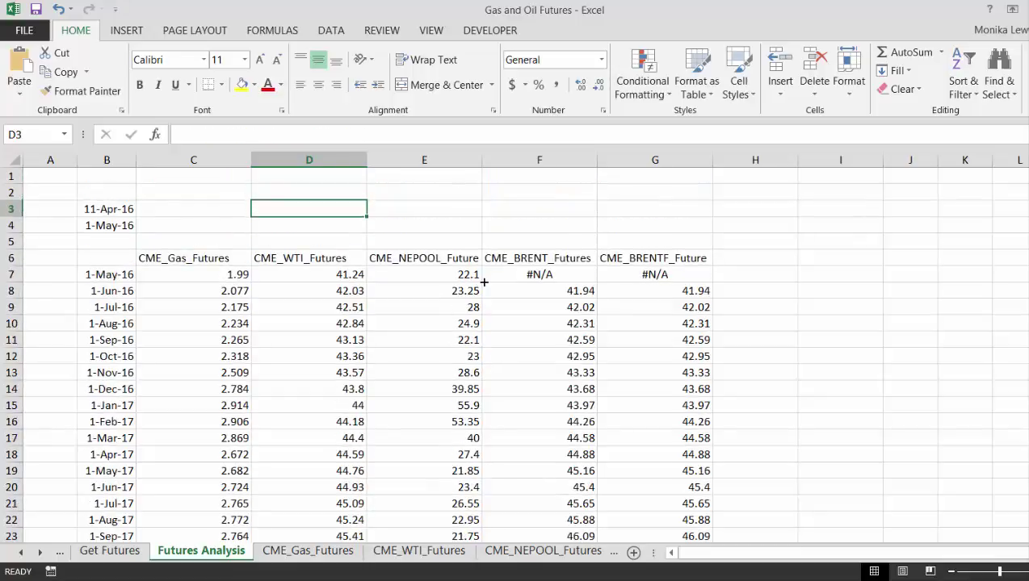
Format all prices from C7 across to column G and down to the table's last row as numbers with two decimals
key(Down)
key(Right)
key(Right)
key(Down)
key(Left)
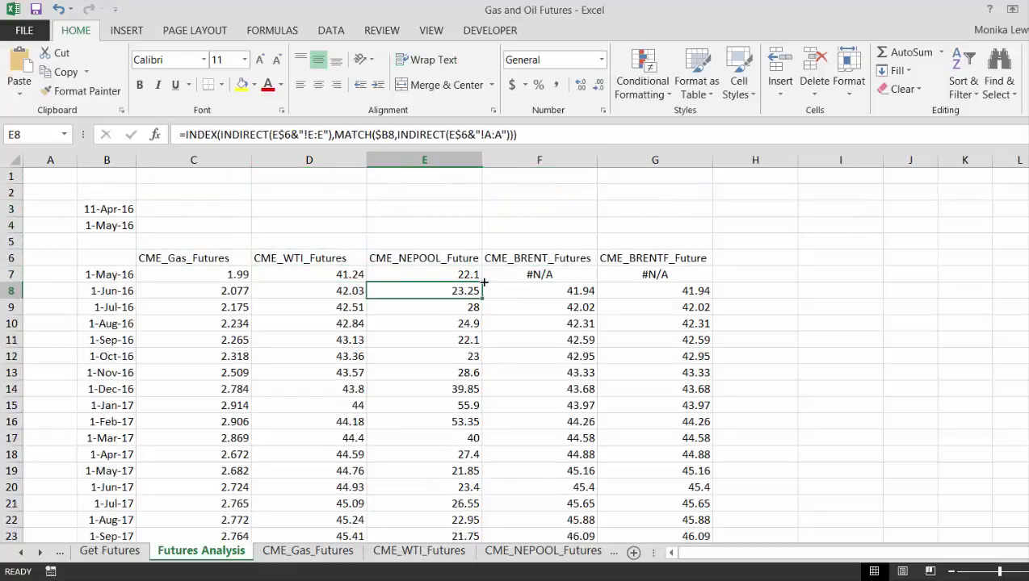
key(Left)
key(Up)
key(Left)
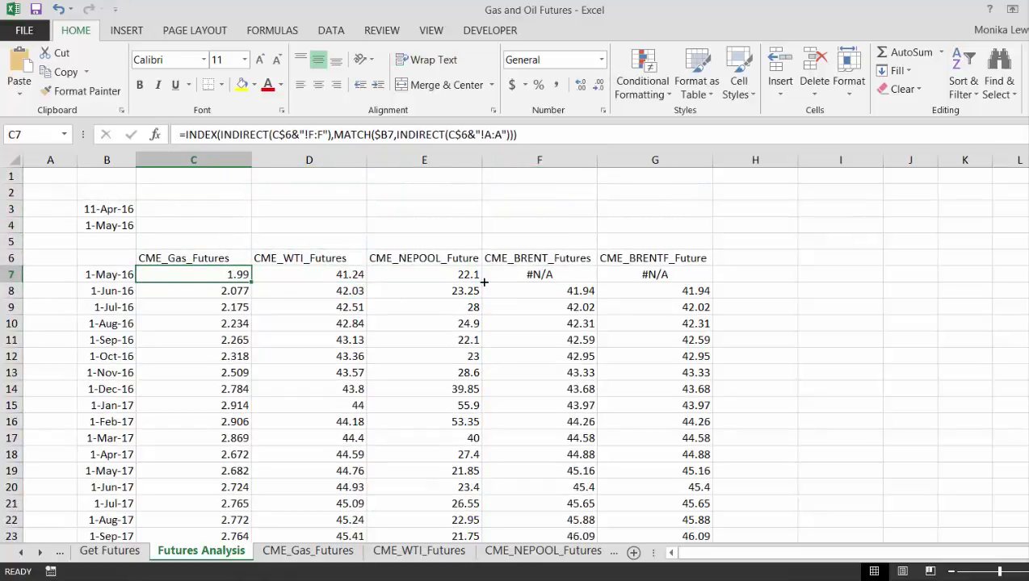
key(shift+Right)
key(shift+Right)
key(shift+Right)
key(shift+Right)
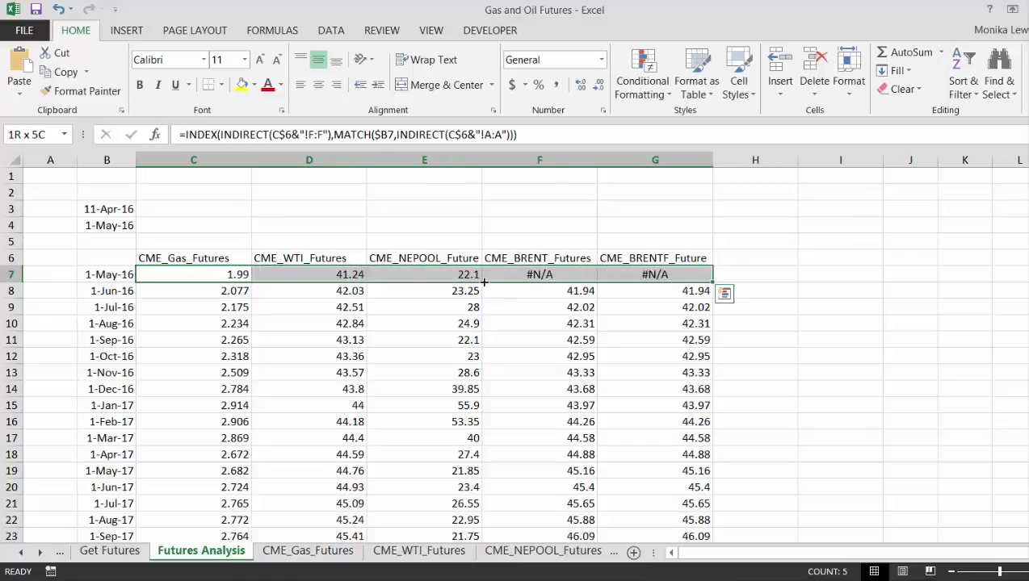
key(ctrl+shift+Down)
key(ctrl+shift+1)
key(ctrl+Up)
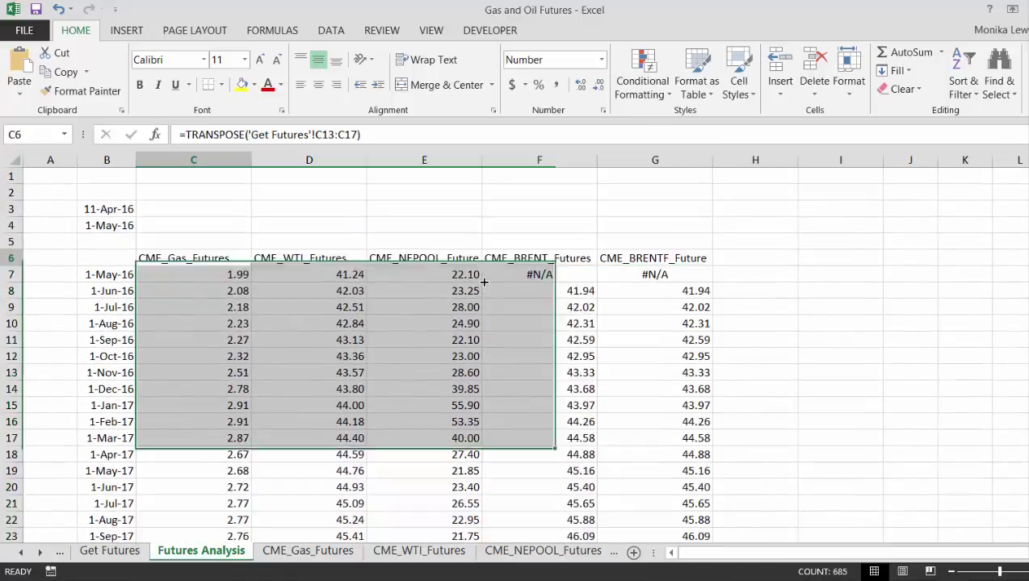
key(Up)
key(Up)
key(Up)
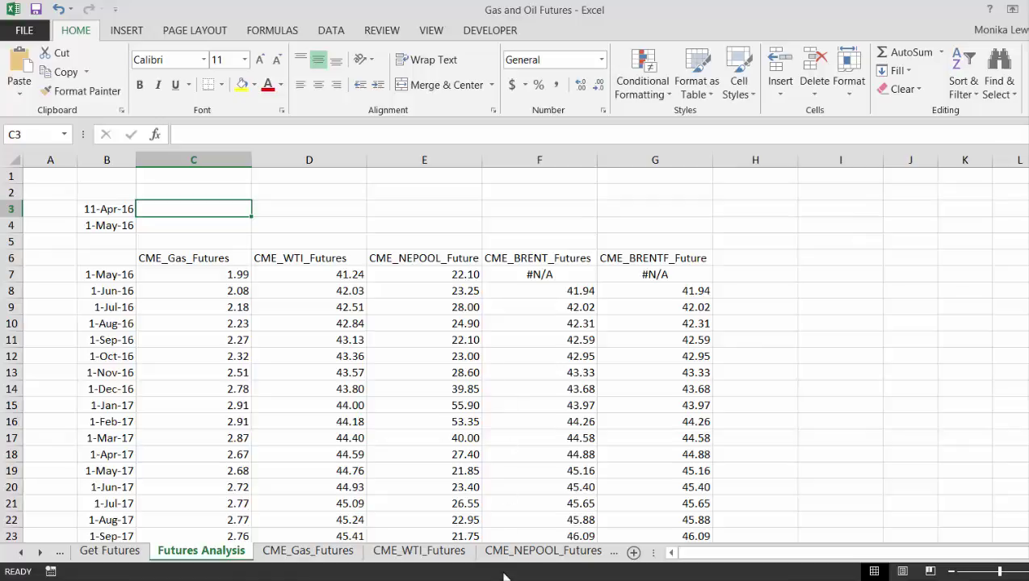
mouse_move(512, 580)
click(551, 560)
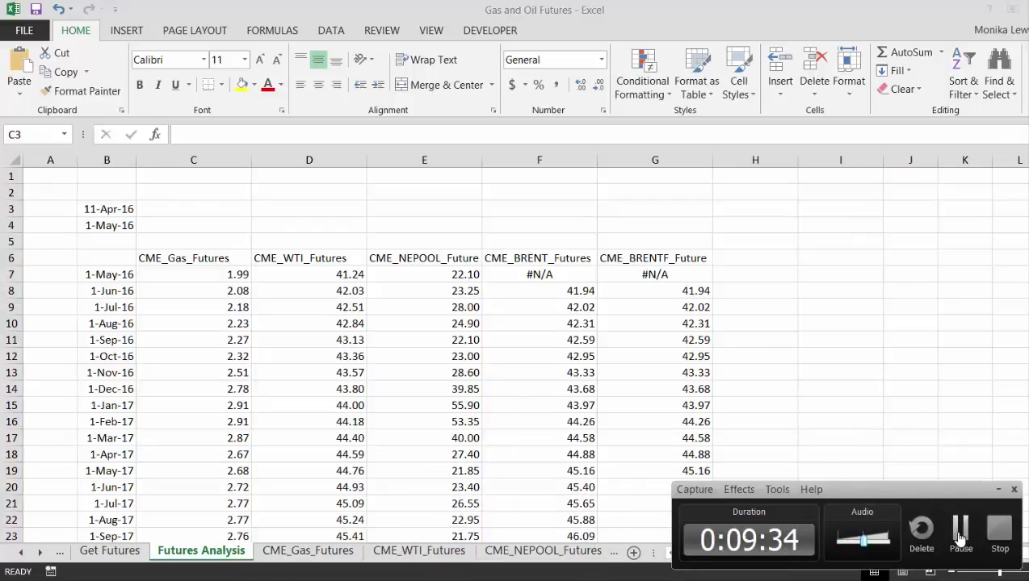
click(961, 533)
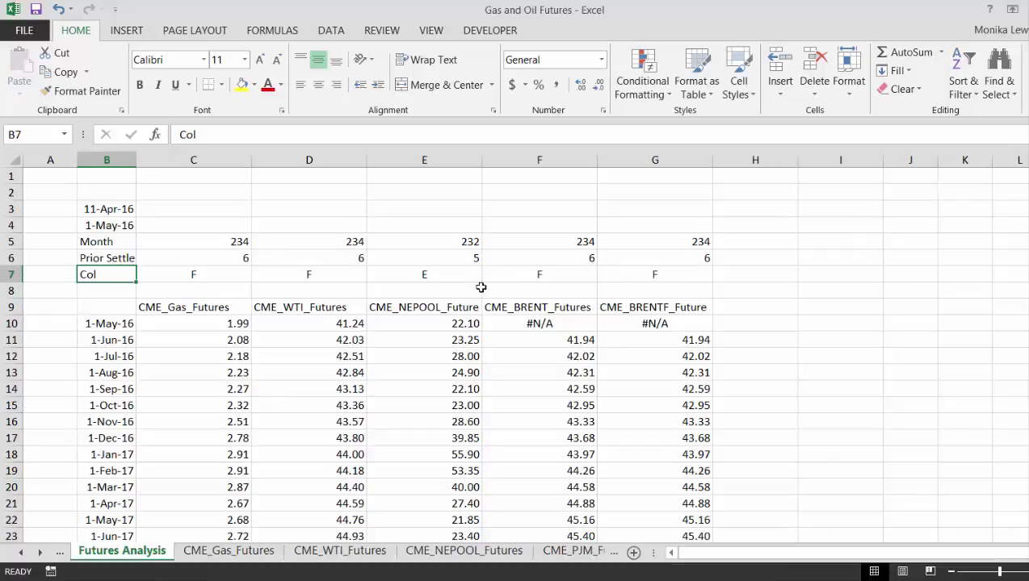
Check the positions of the Month and Prior Settle headers on the CME_Gas_Futures sheet
key(Up)
key(Up)
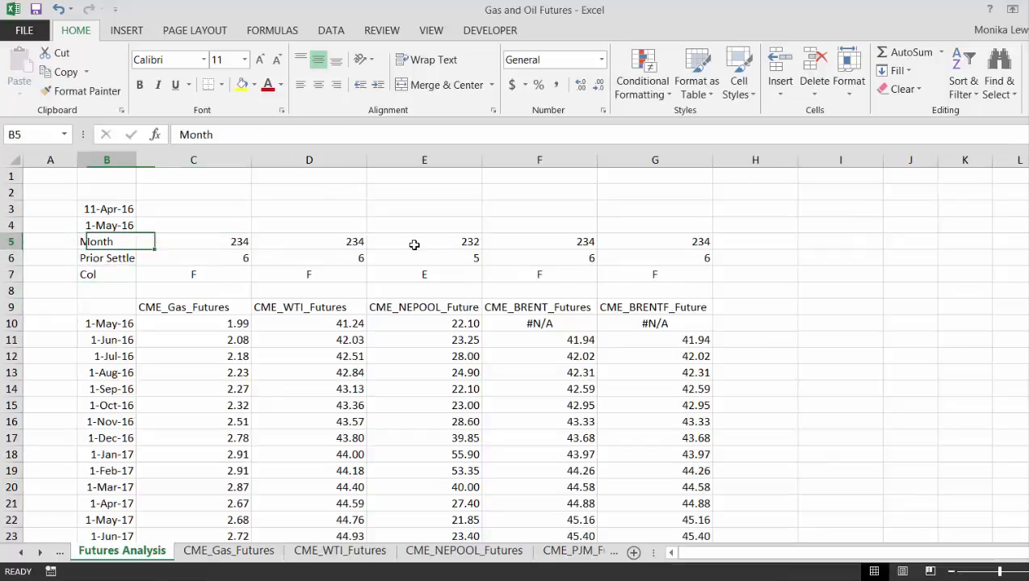
key(ctrl+Page_Down)
key(Down)
key(Left)
key(Left)
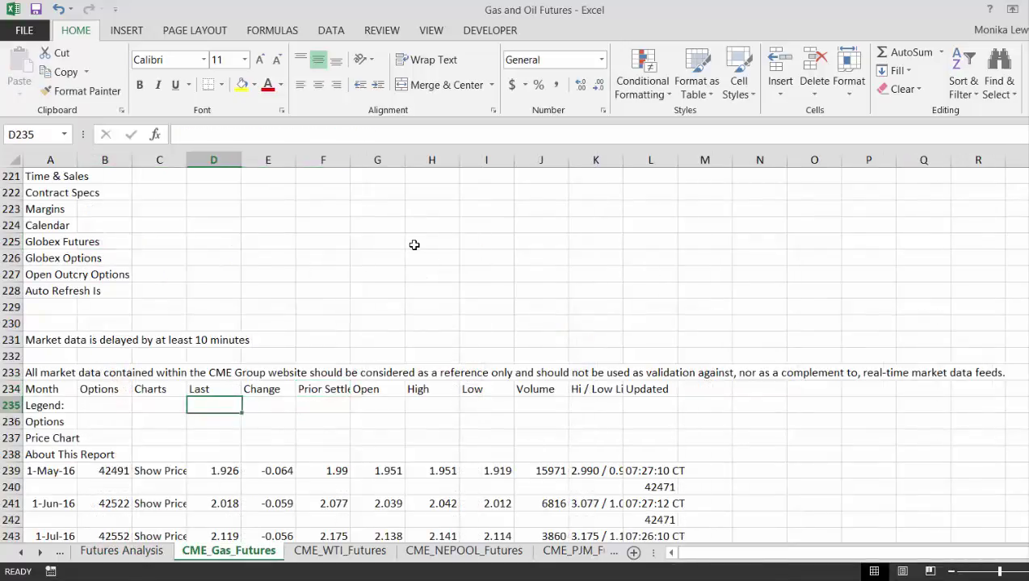
key(Left)
key(Left)
key(Left)
key(Up)
key(Up)
key(Down)
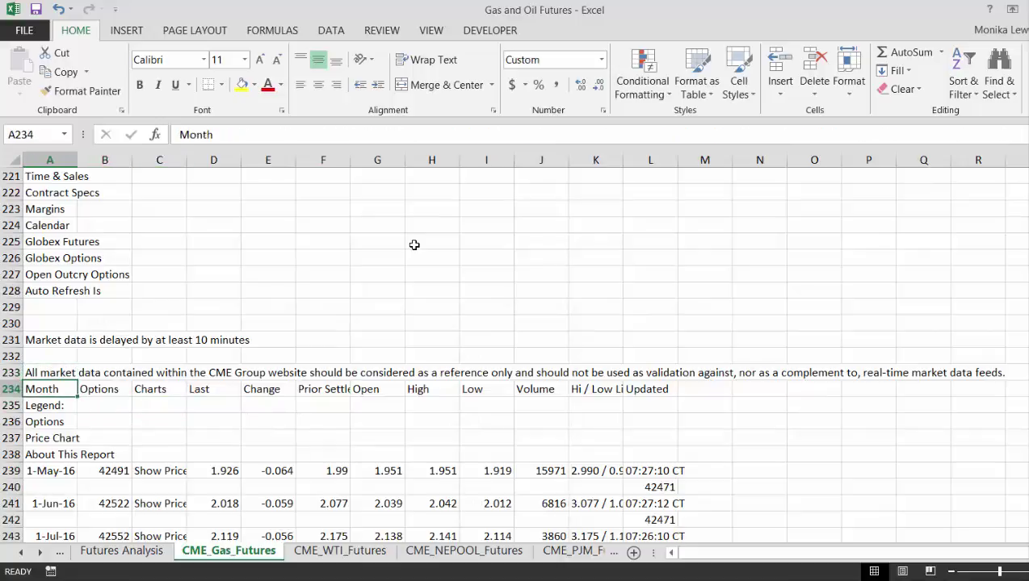
key(Right)
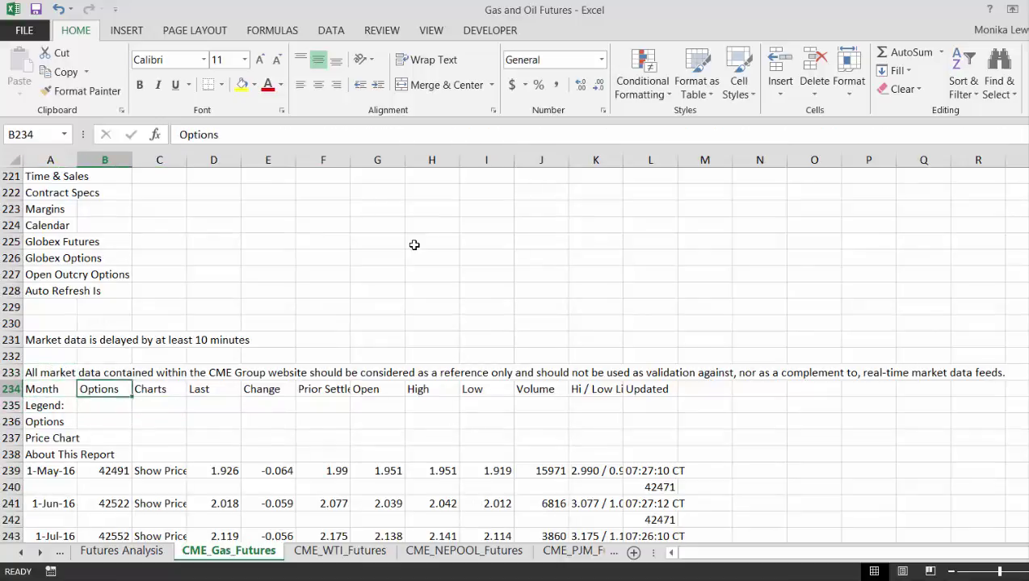
key(Right)
key(Right)
key(Right)
key(Right)
key(Down)
key(Up)
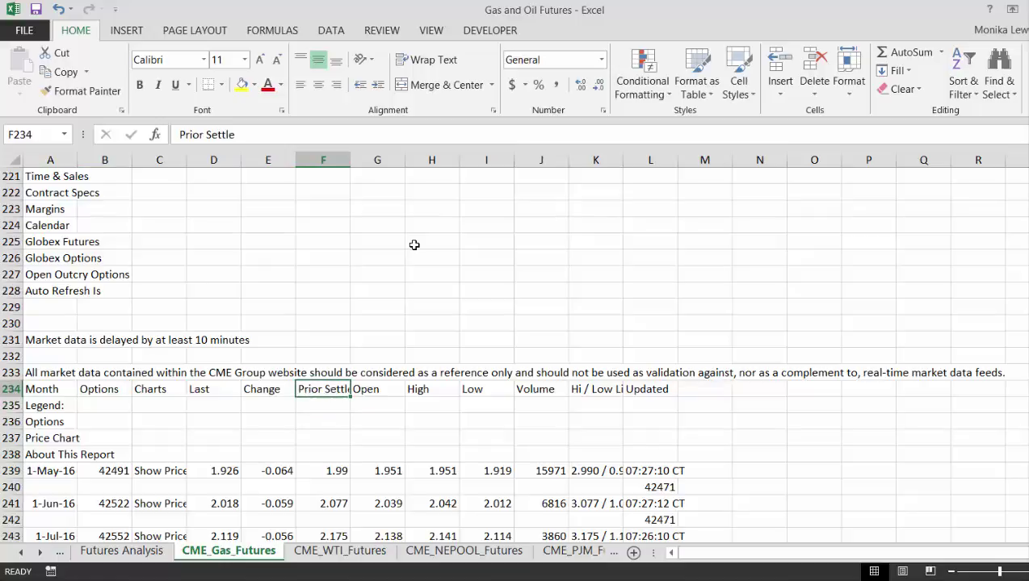
On the Futures Analysis sheet, examine the Month row's MATCH formula in C5 and its copies across row 5
key(ctrl+Page_Up)
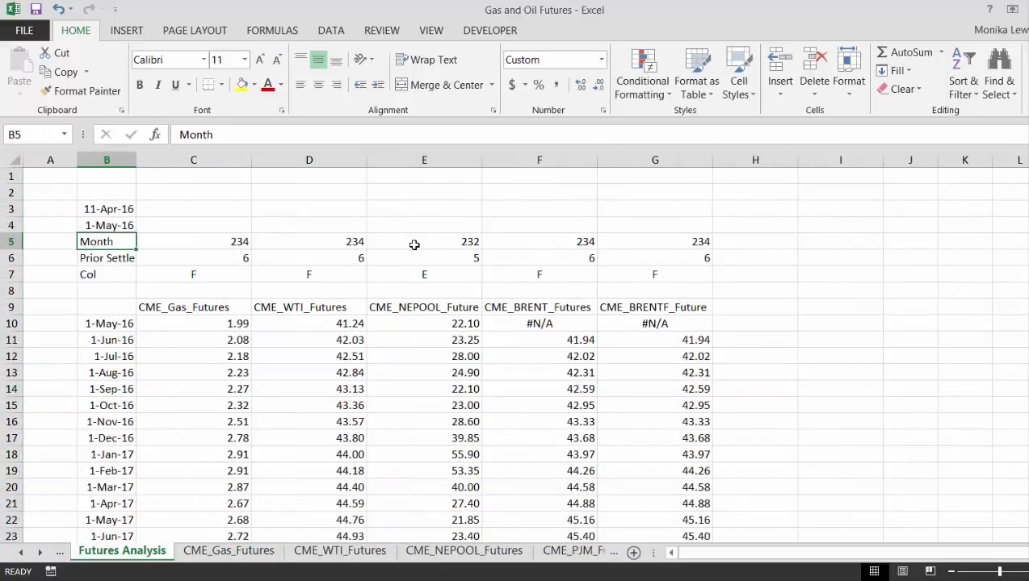
key(Right)
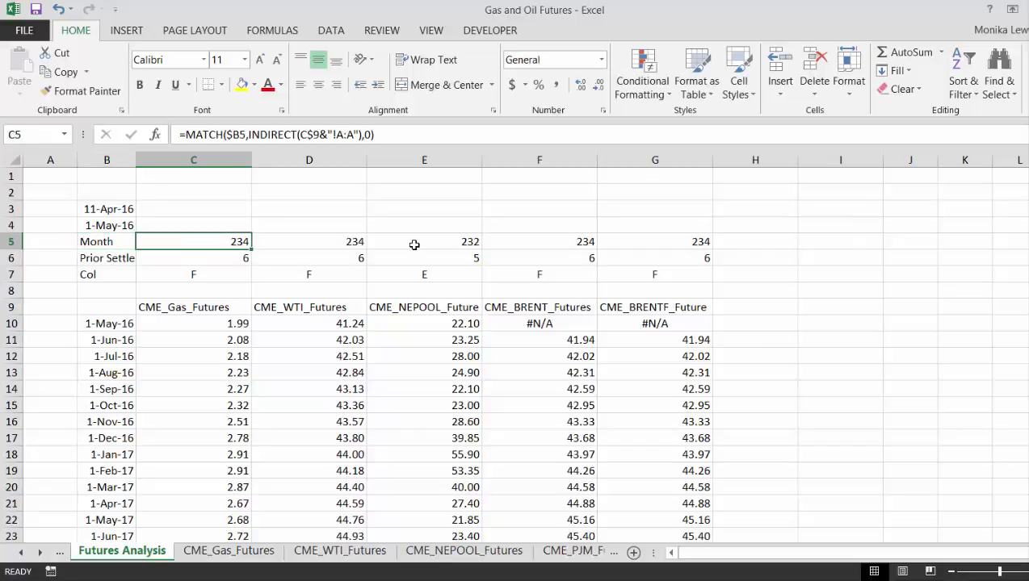
key(F2)
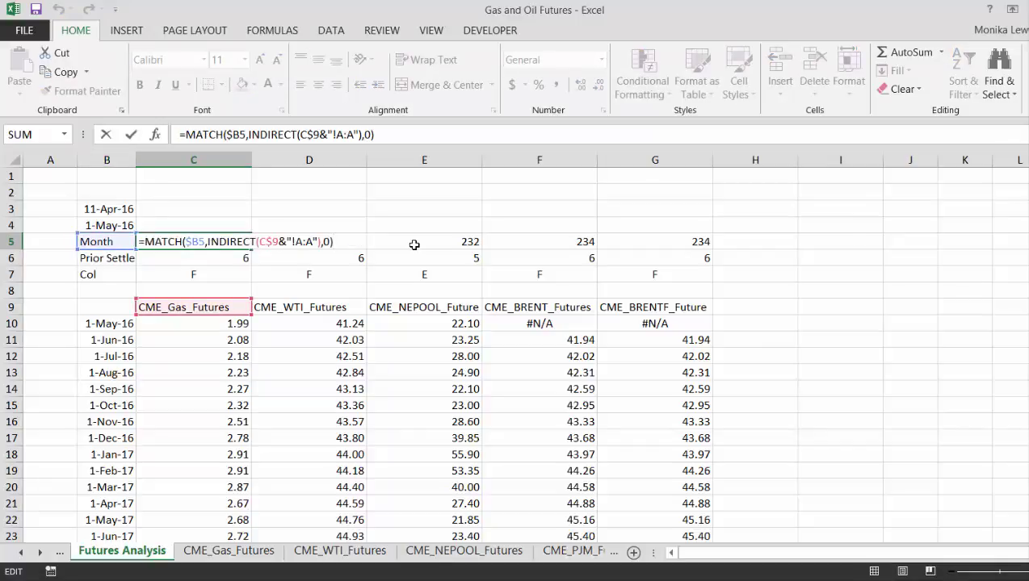
key(Return)
key(Up)
key(Right)
key(Right)
key(Right)
key(Right)
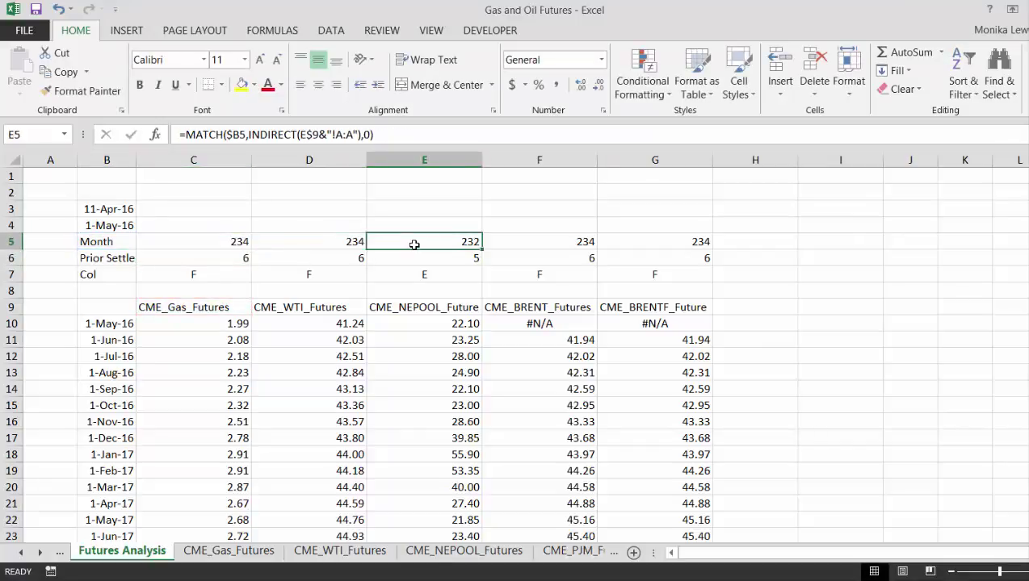
key(Left)
key(Left)
key(Left)
key(Left)
key(Left)
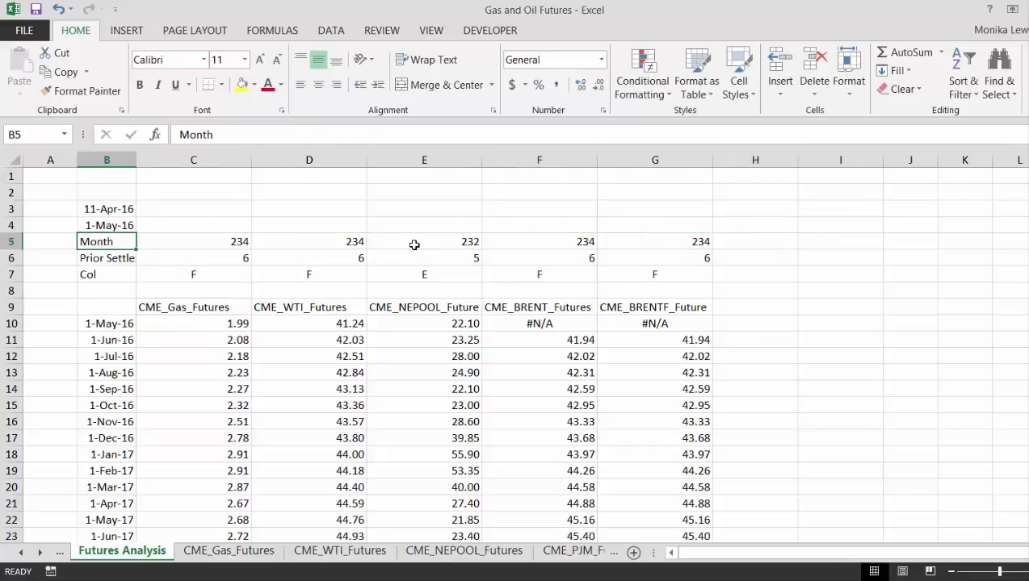
Examine the Prior Settle MATCH formula in C6 and the Col formula with MID and ADDRESS in C7
key(Down)
key(Right)
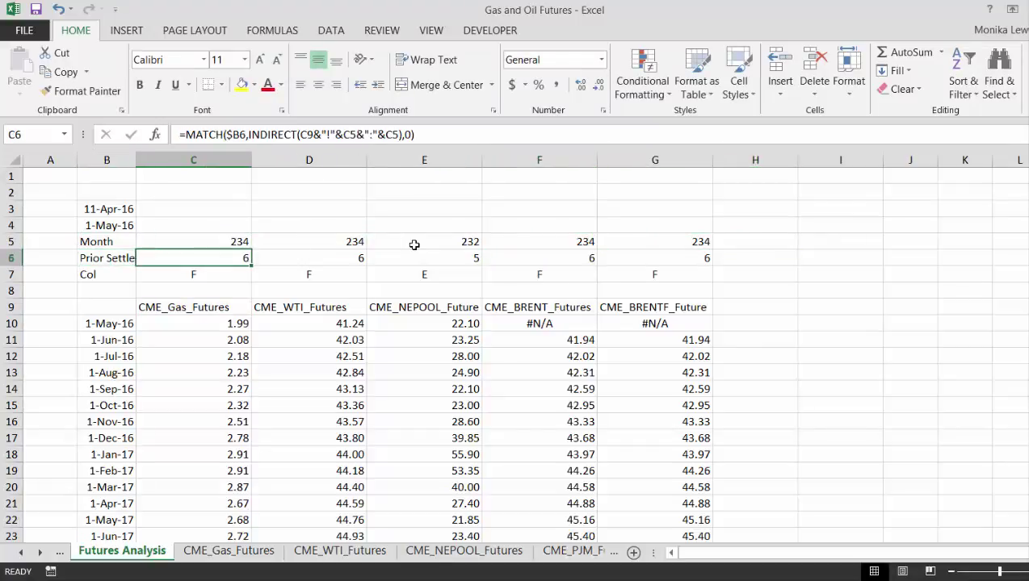
key(F2)
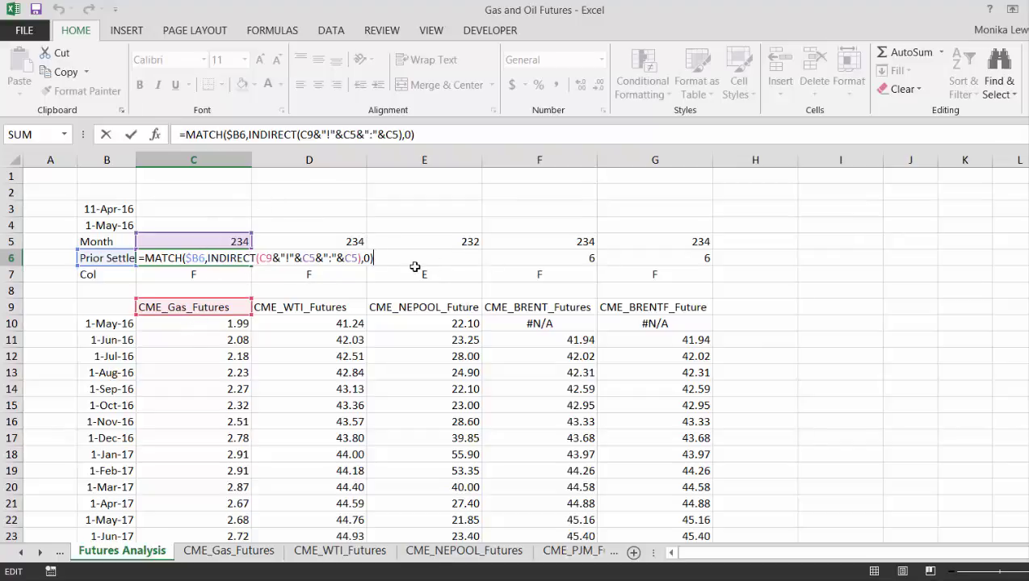
key(Return)
key(F2)
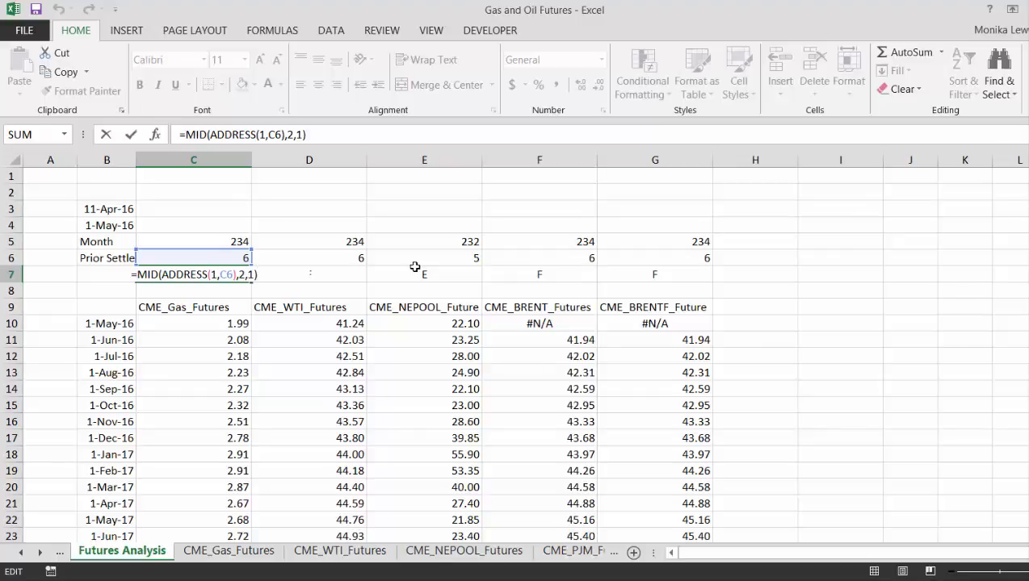
key(Return)
key(Down)
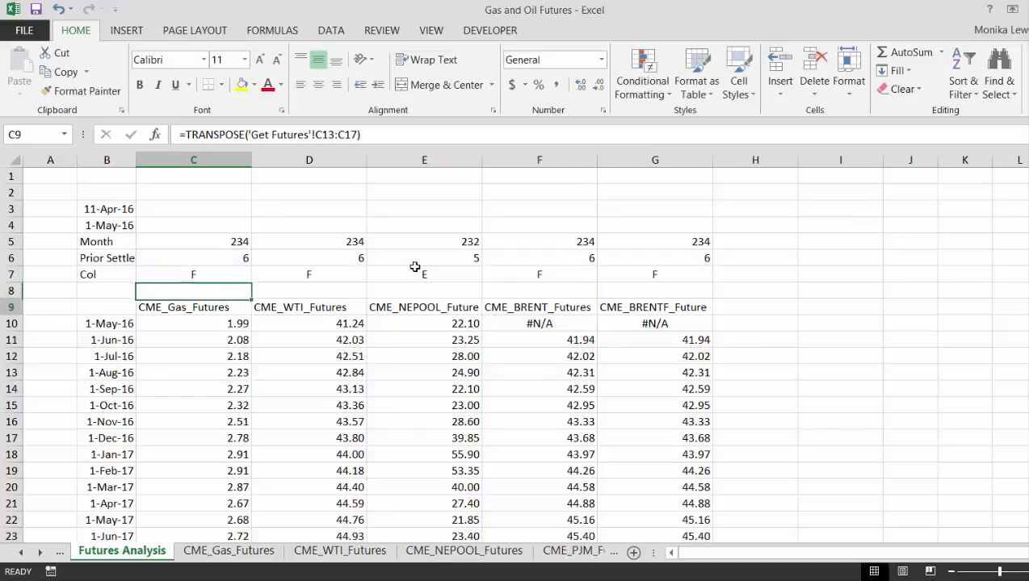
In C10's price formula, replace the fixed "!F:F" text in the first INDIRECT with "!"&C$7, keeping row 7 locked
key(Down)
key(F2)
key(Left)
key(Left)
key(Left)
key(Left)
key(Left)
key(Left)
key(Left)
key(Left)
key(Left)
key(Left)
key(Left)
key(Left)
key(Left)
key(Left)
key(Left)
key(Left)
key(Left)
key(Left)
key(Left)
key(Left)
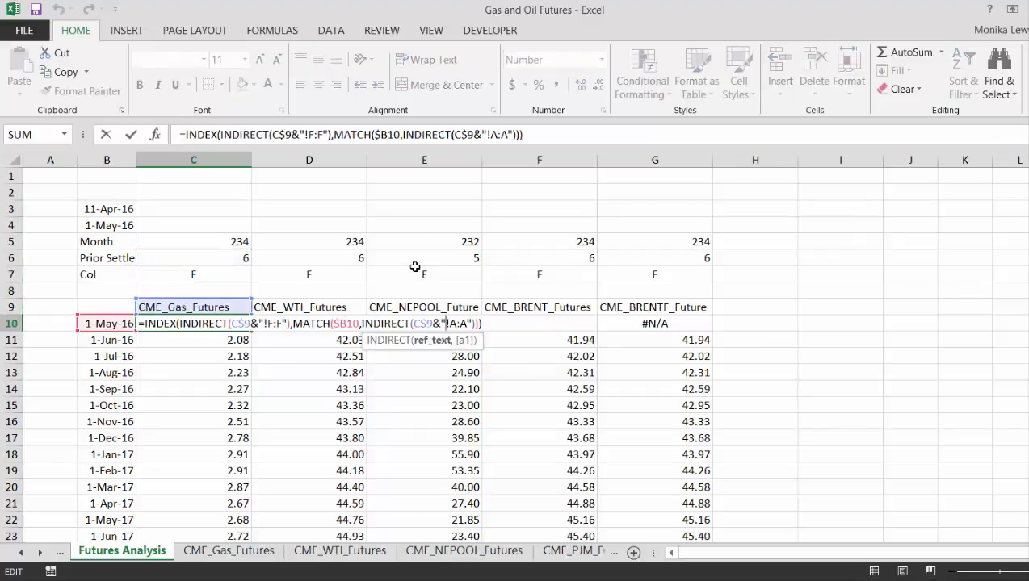
key(Left)
key(Left)
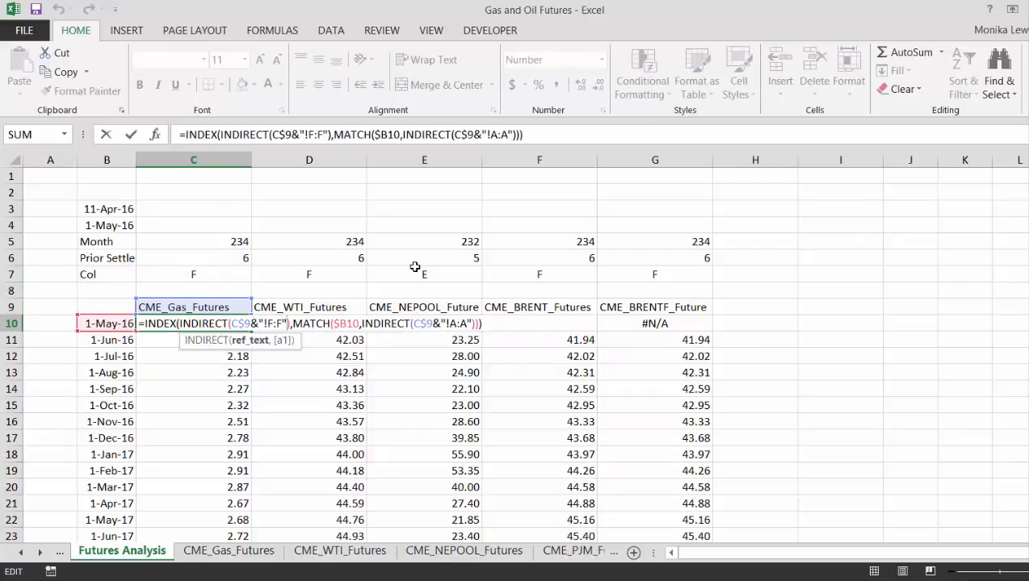
key(BackSpace)
key(BackSpace)
key(BackSpace)
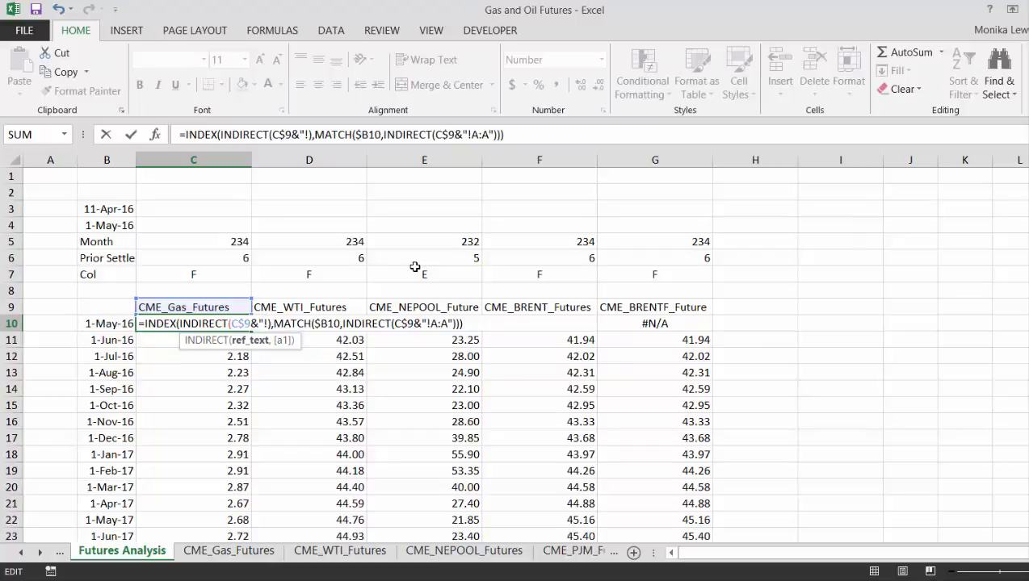
text(")
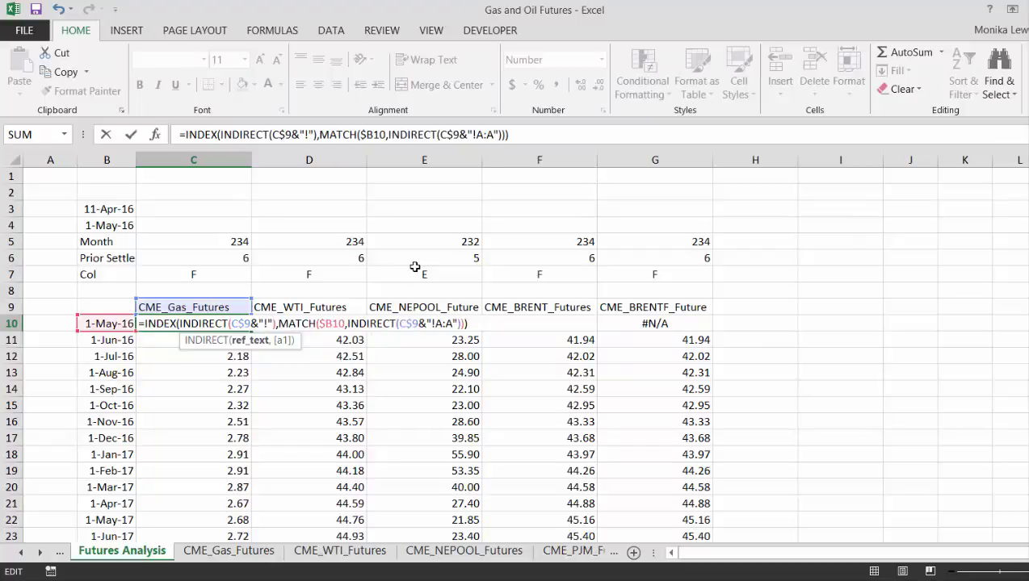
text(&)
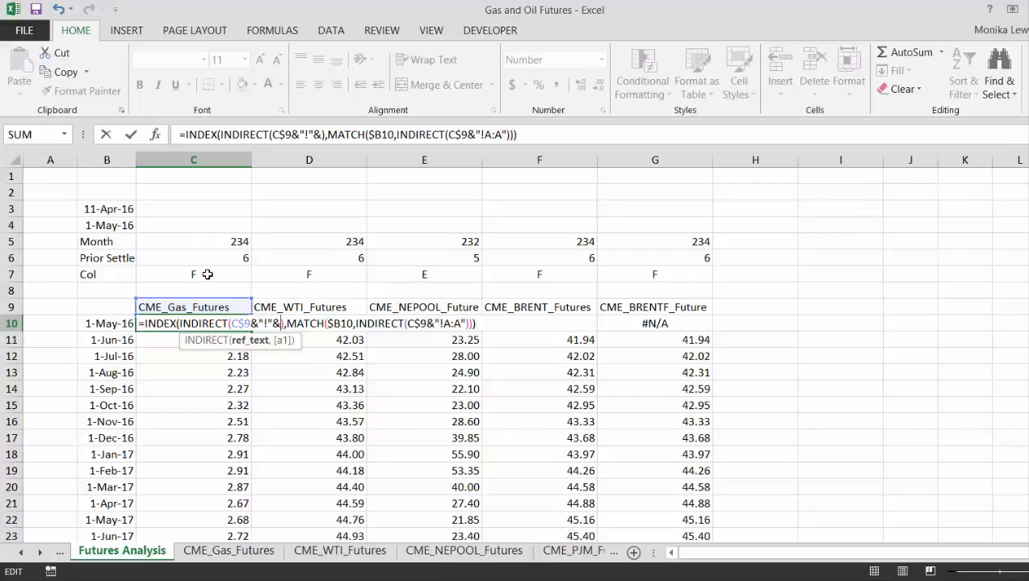
click(207, 275)
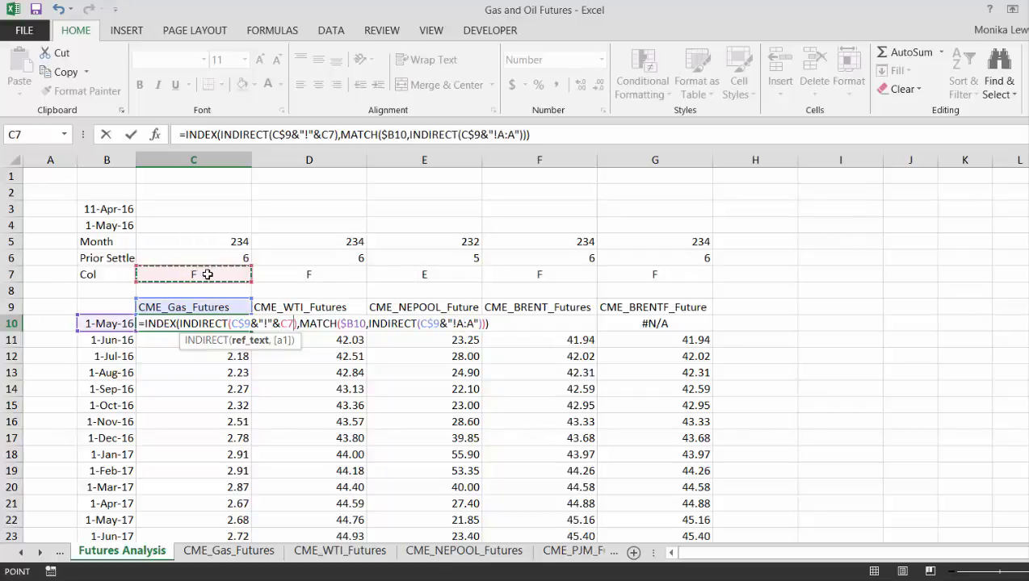
key(F4)
key(F4)
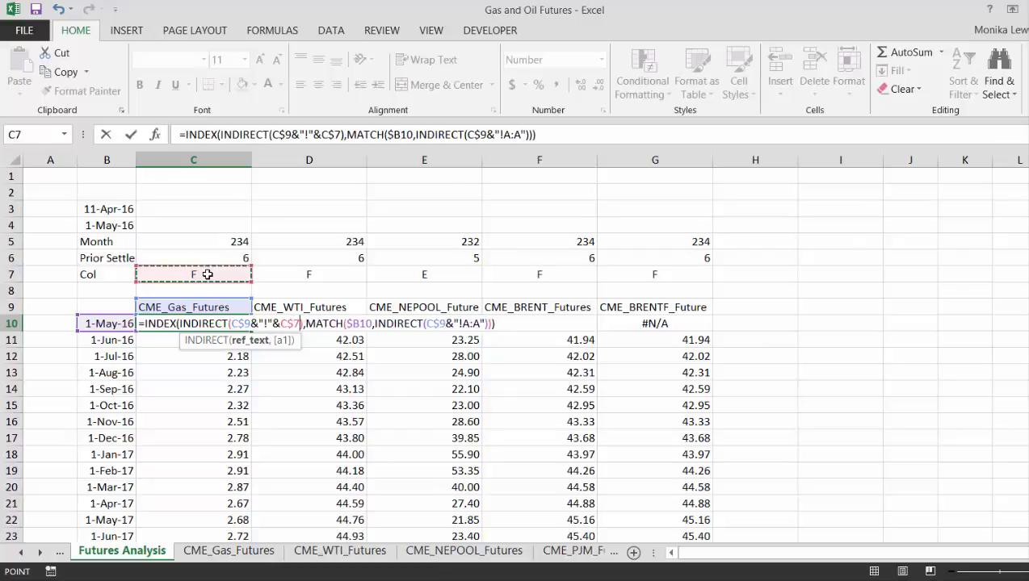
Complete the INDIRECT column range in C10 by appending &":"&C$7, and enter the formula
text(&)
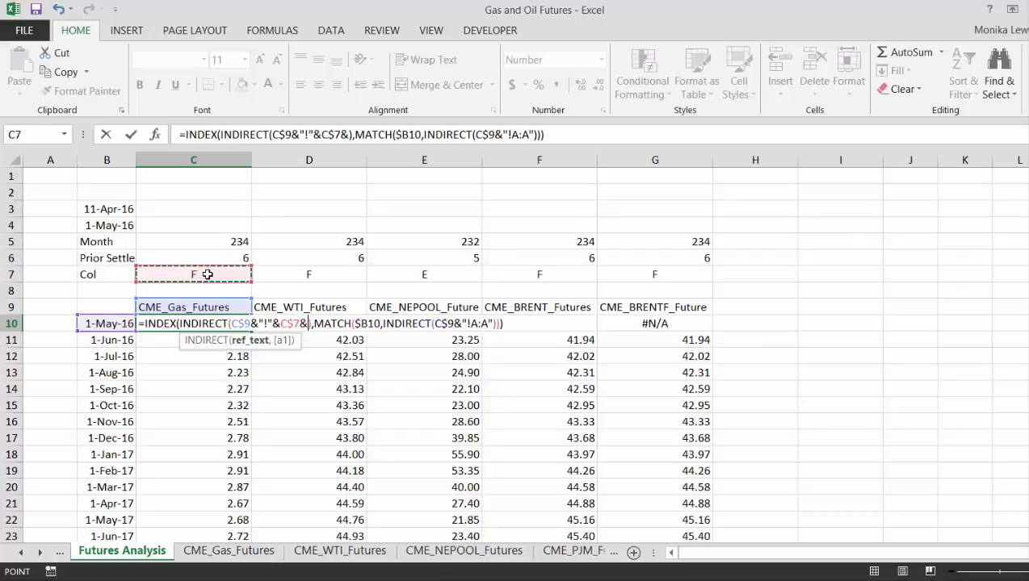
text(":)
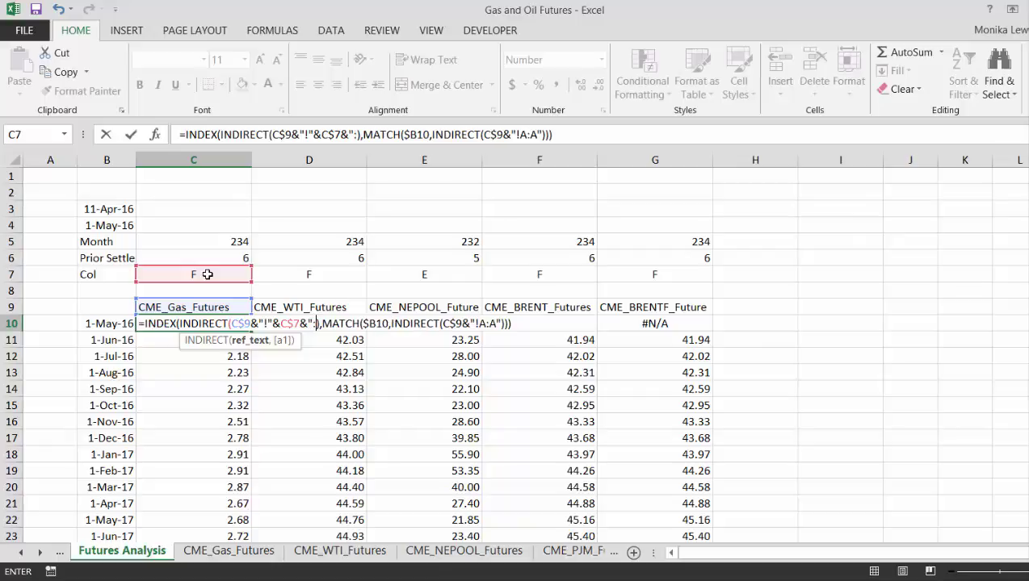
text("&)
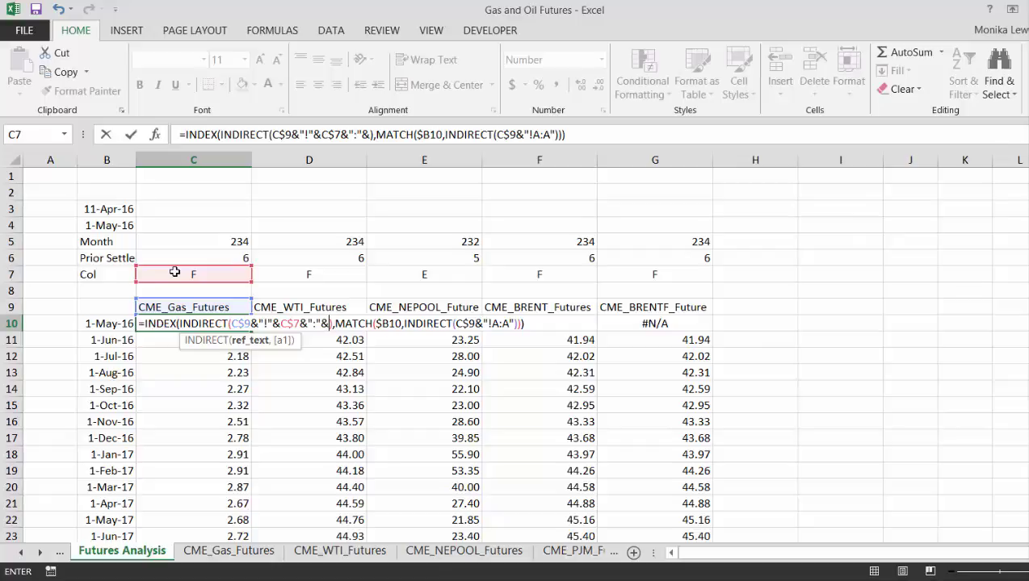
click(175, 273)
key(F4)
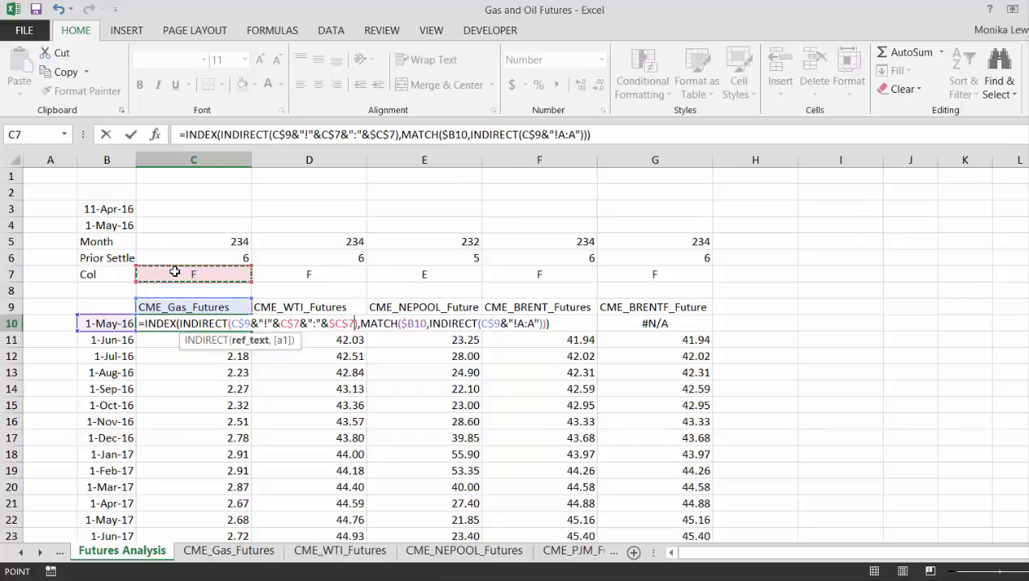
key(F4)
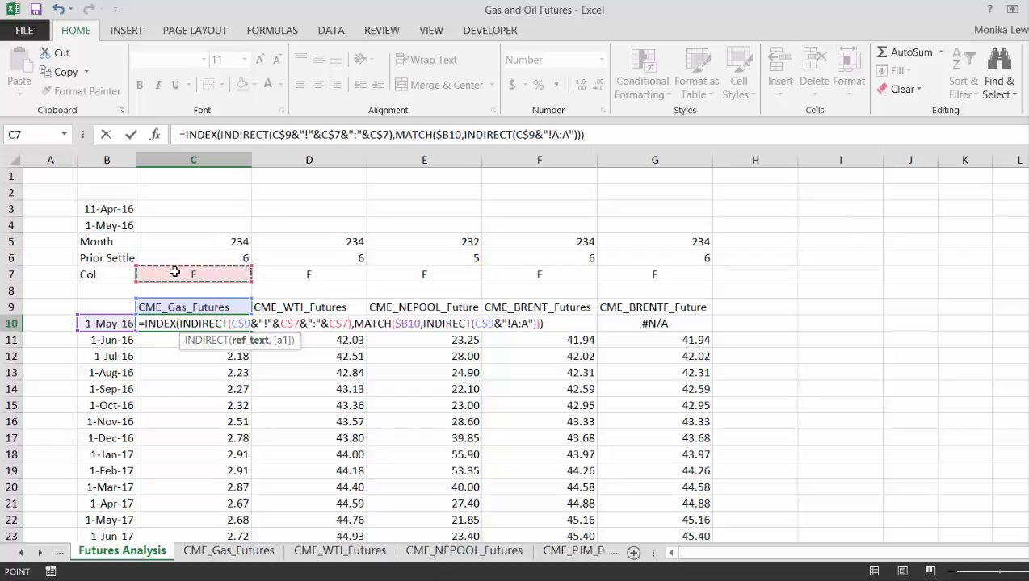
key(Return)
key(Up)
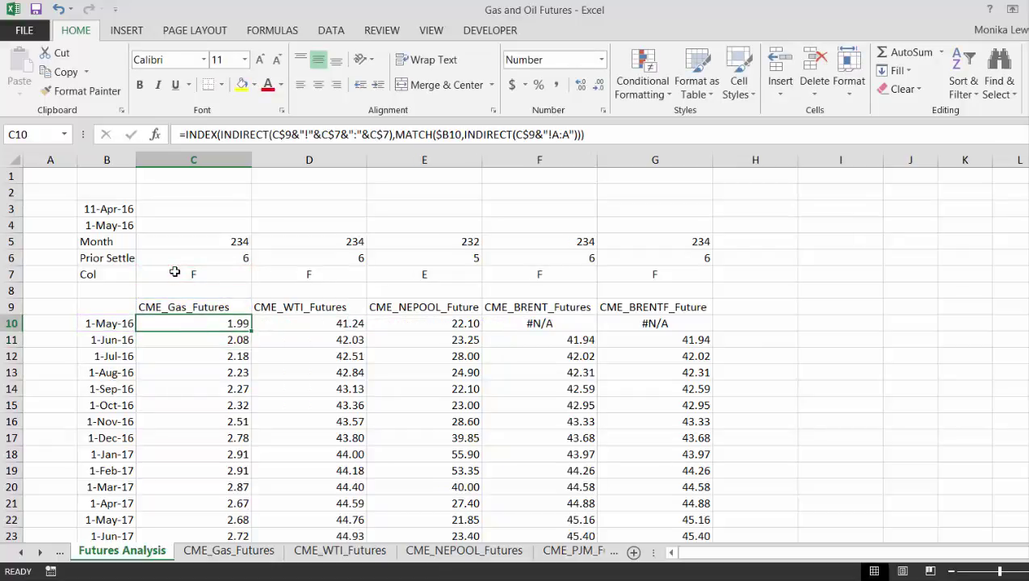
Fill the C10 price formula across to column G and down to the table's last row
key(shift+Right)
key(shift+Right)
key(shift+Right)
key(shift+Right)
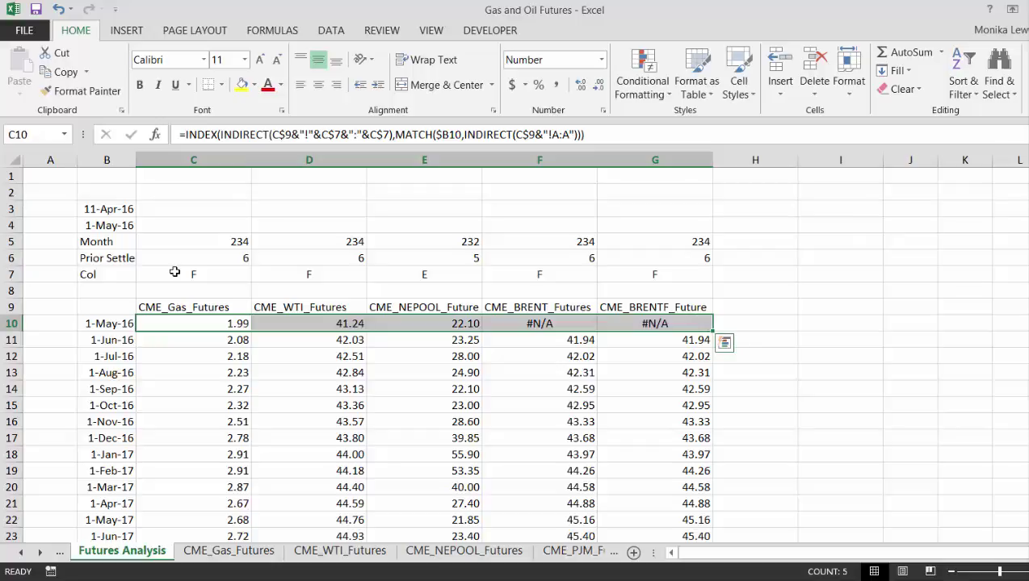
double_click(714, 325)
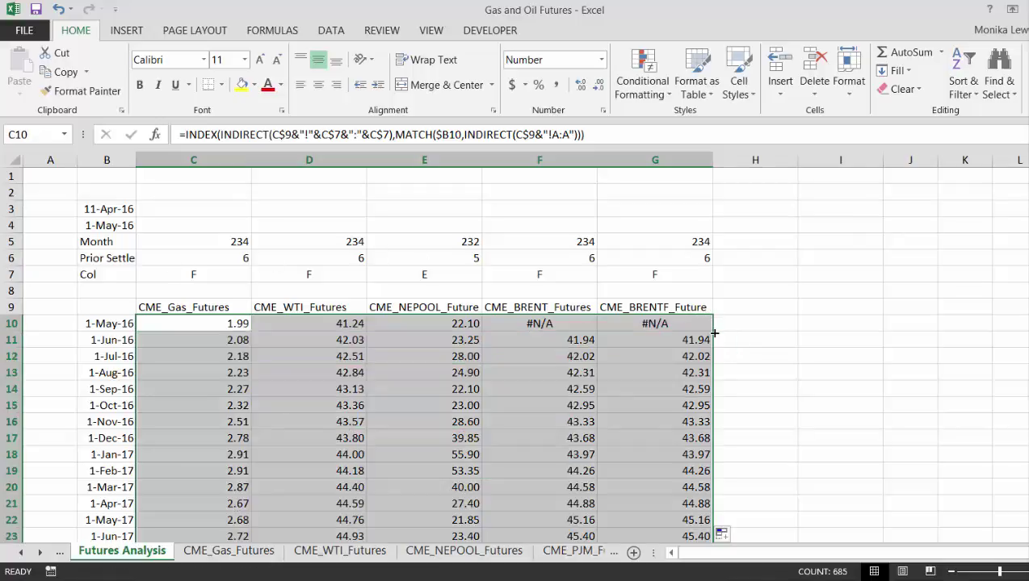
Examine the copied price formulas in row 10 and down the CME_NEPOOL_Futures column against their Col references
key(Left)
key(Left)
key(Right)
key(Right)
key(Right)
key(Right)
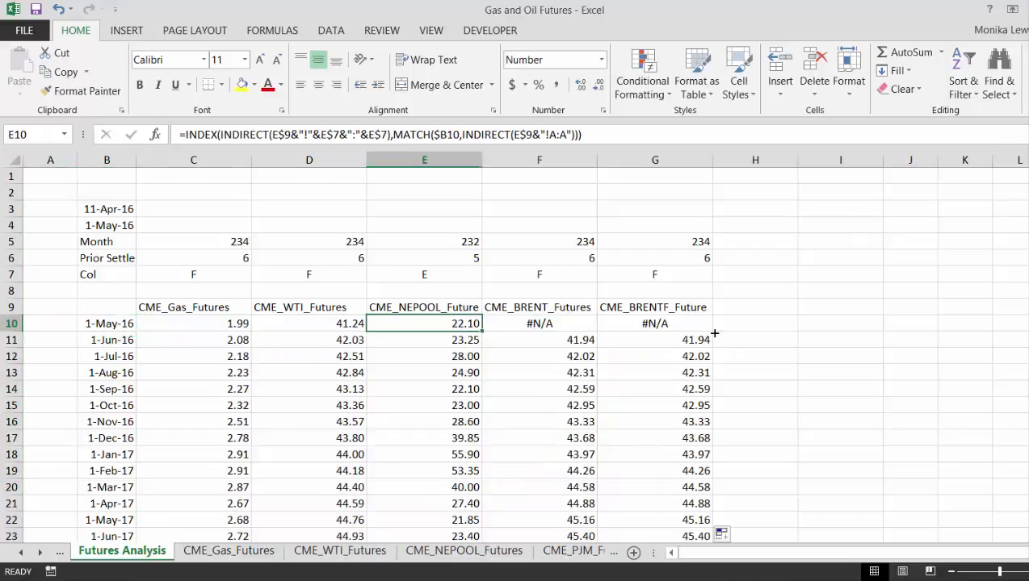
key(Down)
key(Down)
key(Down)
key(Down)
key(Up)
key(Up)
key(Up)
key(Up)
key(Up)
key(Up)
key(Up)
key(Up)
key(Up)
key(Up)
key(Up)
key(Up)
key(Up)
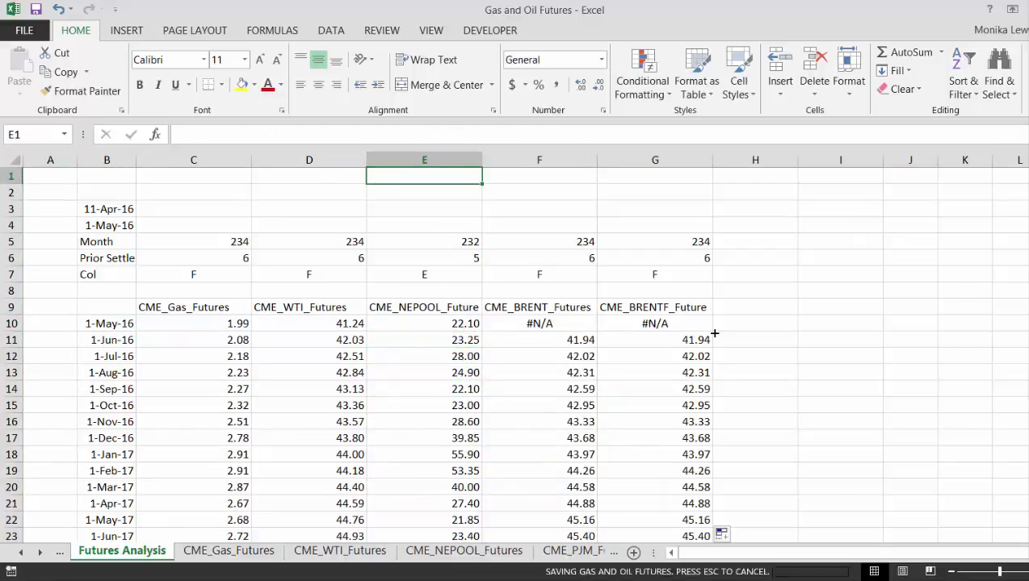
key(Down)
key(Down)
key(Down)
key(Down)
key(Down)
key(Down)
key(Down)
key(Down)
key(Down)
key(Down)
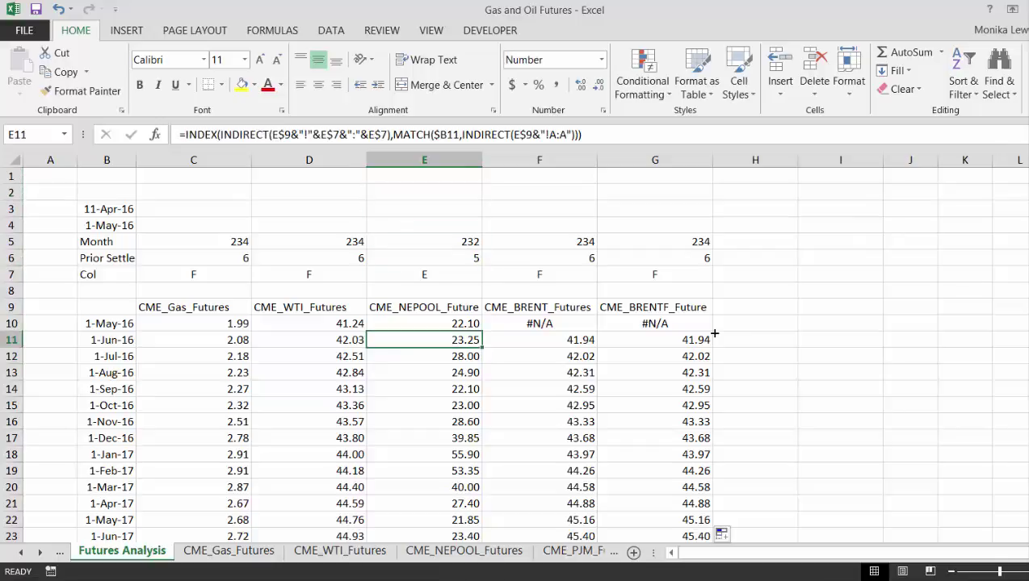
key(Up)
key(Left)
key(Left)
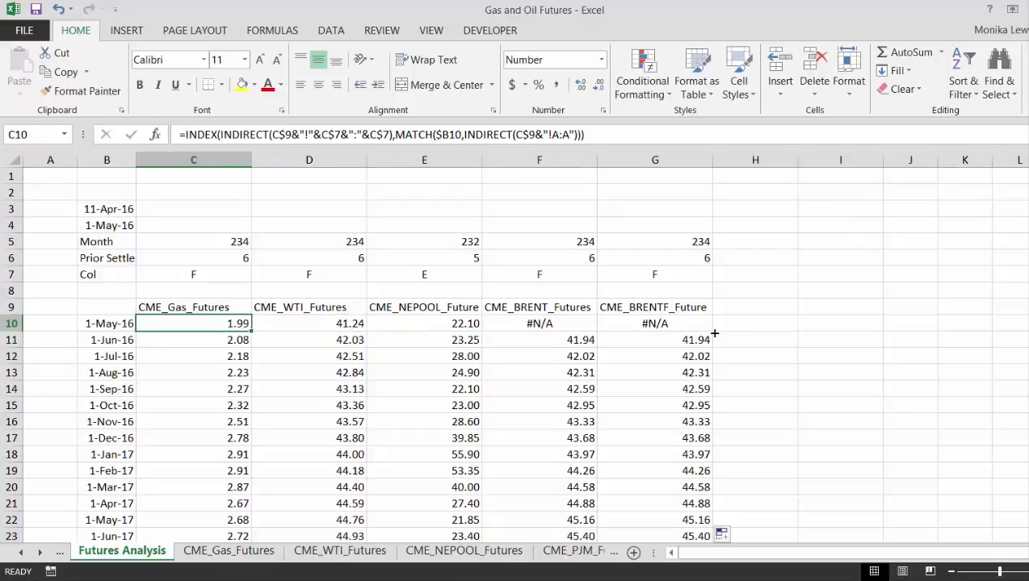
key(Right)
key(Right)
key(Down)
key(Down)
key(Down)
key(Down)
key(Down)
key(Down)
key(Down)
key(Down)
key(Down)
key(Down)
key(Down)
key(Down)
key(Down)
key(Down)
key(Down)
key(Down)
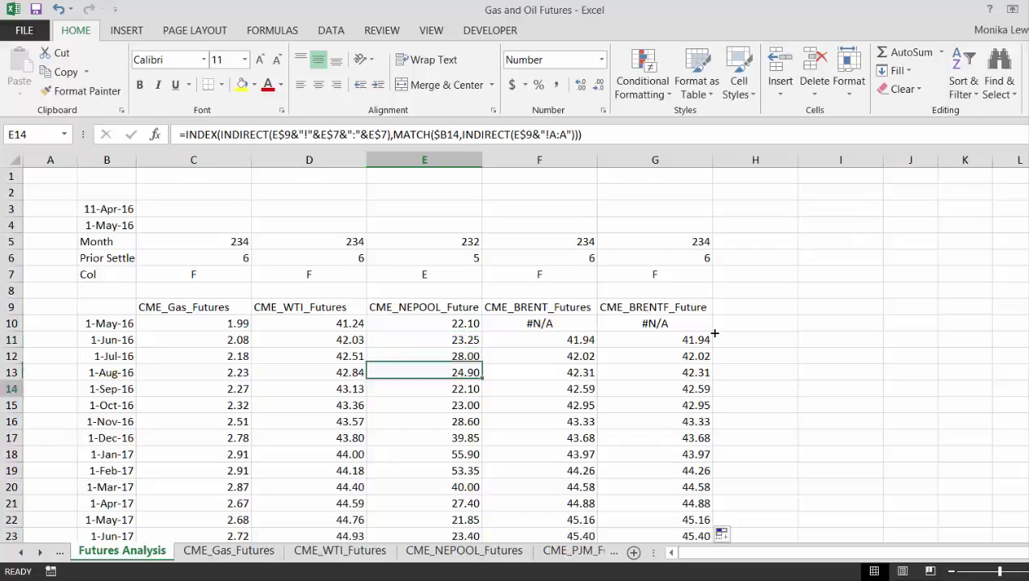
key(Up)
key(Up)
key(Up)
key(Up)
key(Up)
key(Up)
key(Up)
key(Up)
key(Up)
key(Up)
key(Up)
key(Up)
key(Up)
key(Up)
key(Up)
key(Up)
key(Up)
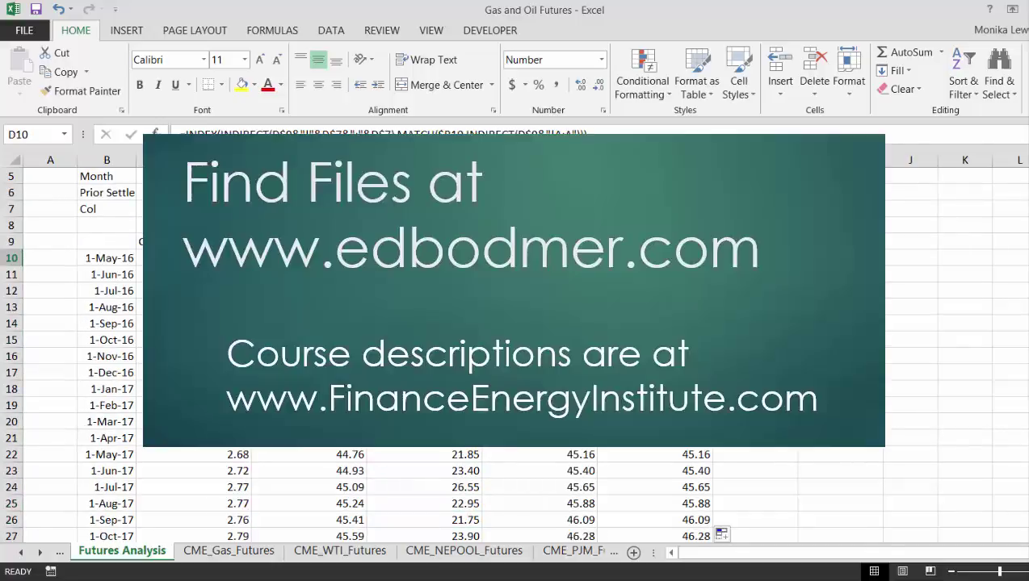
Create a chart on its own sheet from the CME_Gas_Futures and CME_NEPOOL_Futures columns, C9:C146 and E9:E146
key(Left)
key(Left)
key(shift+Down)
key(ctrl+shift+Down)
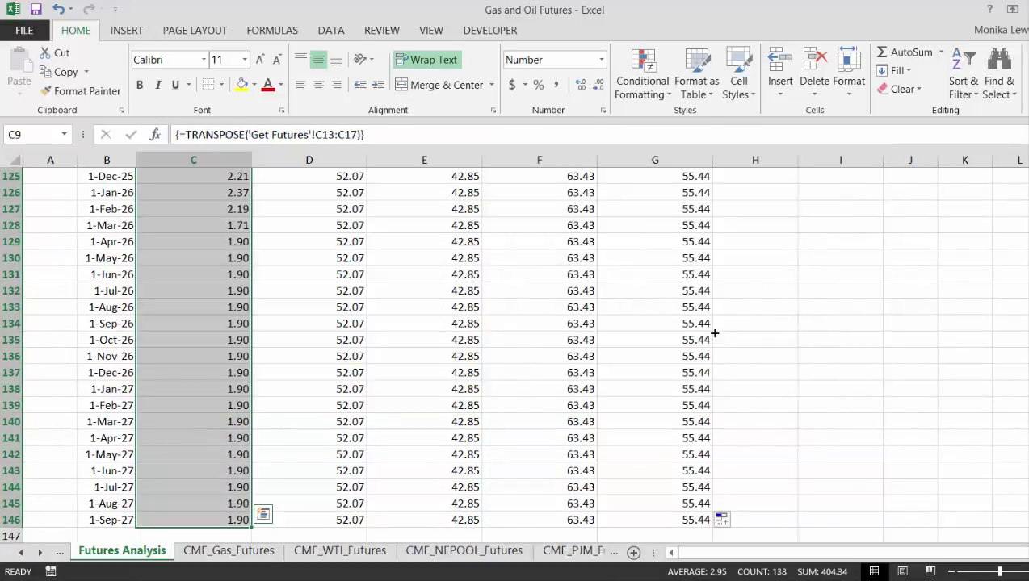
key(shift+F8)
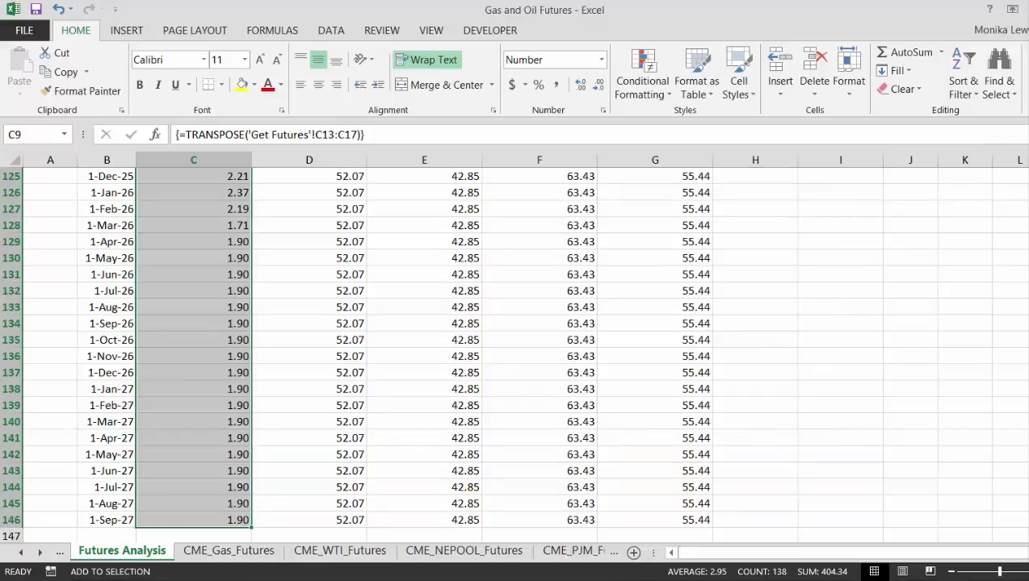
scroll(480, 271, up, 20)
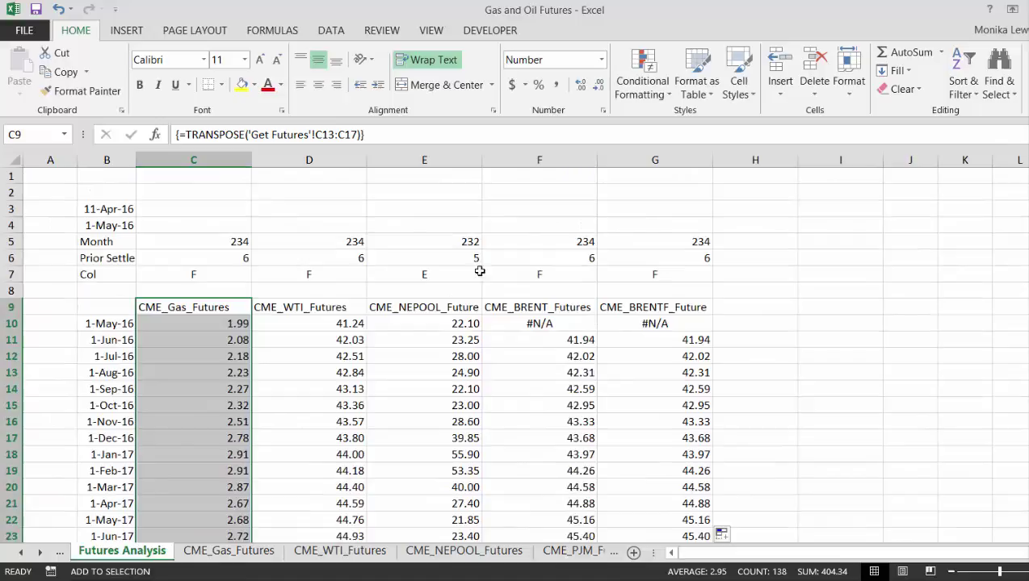
click(442, 307)
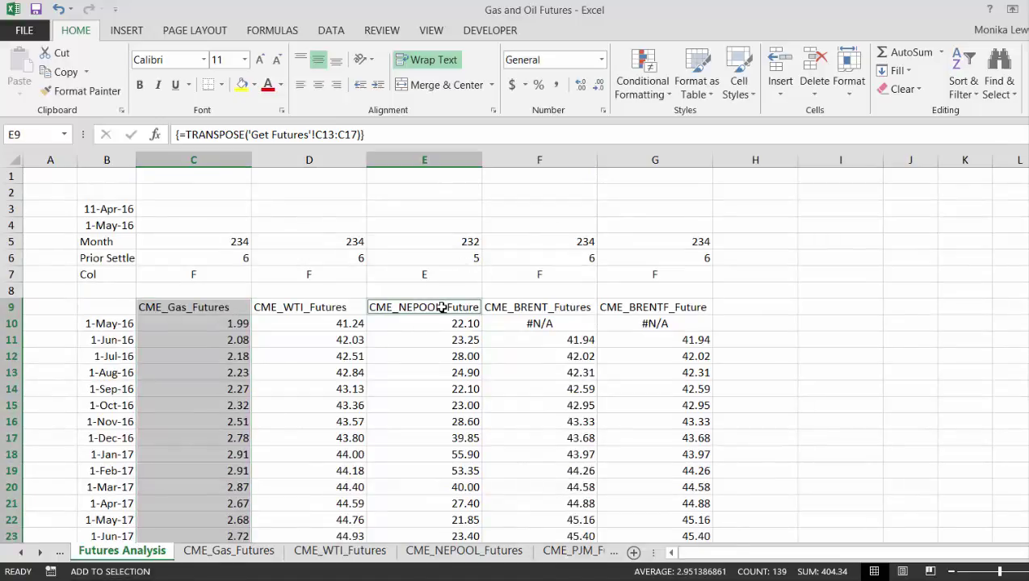
key(ctrl+shift+Down)
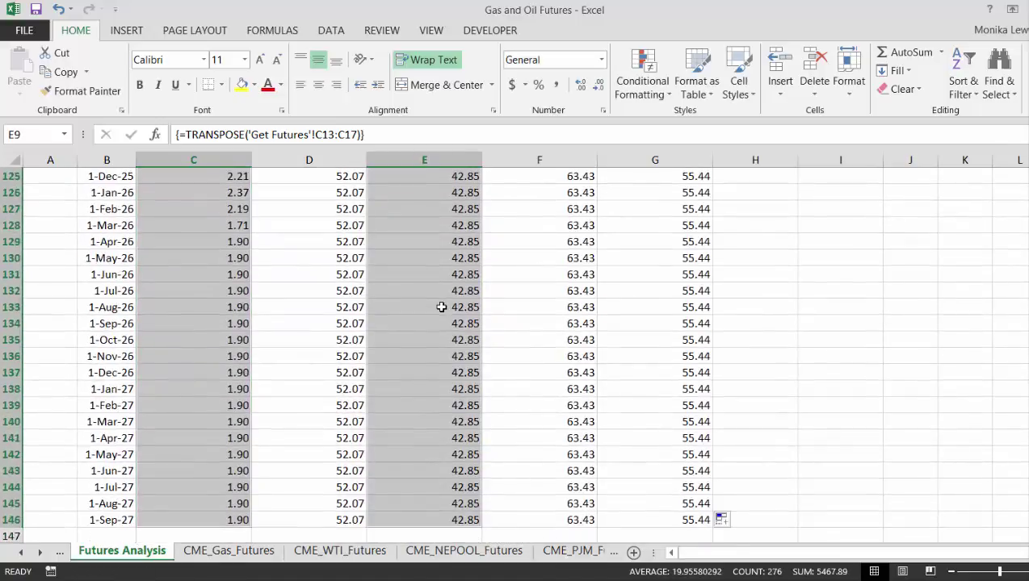
key(F11)
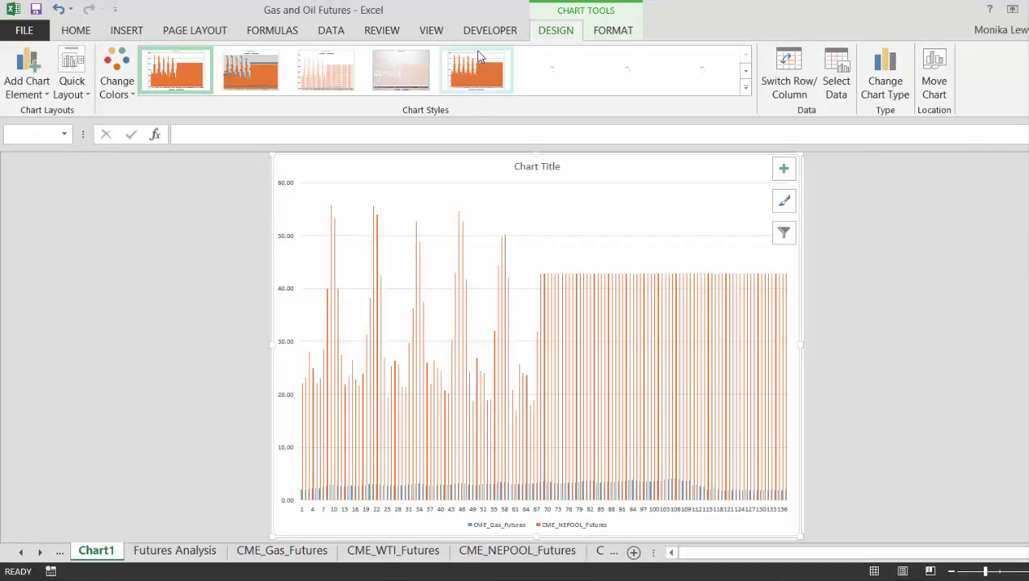
Change the chart type from clustered column to Line
click(879, 86)
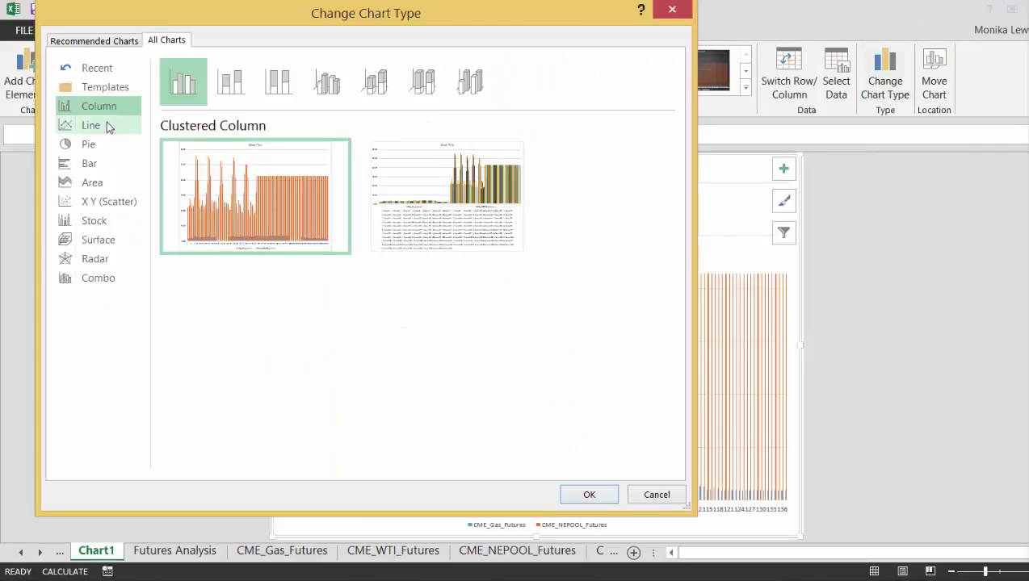
click(88, 126)
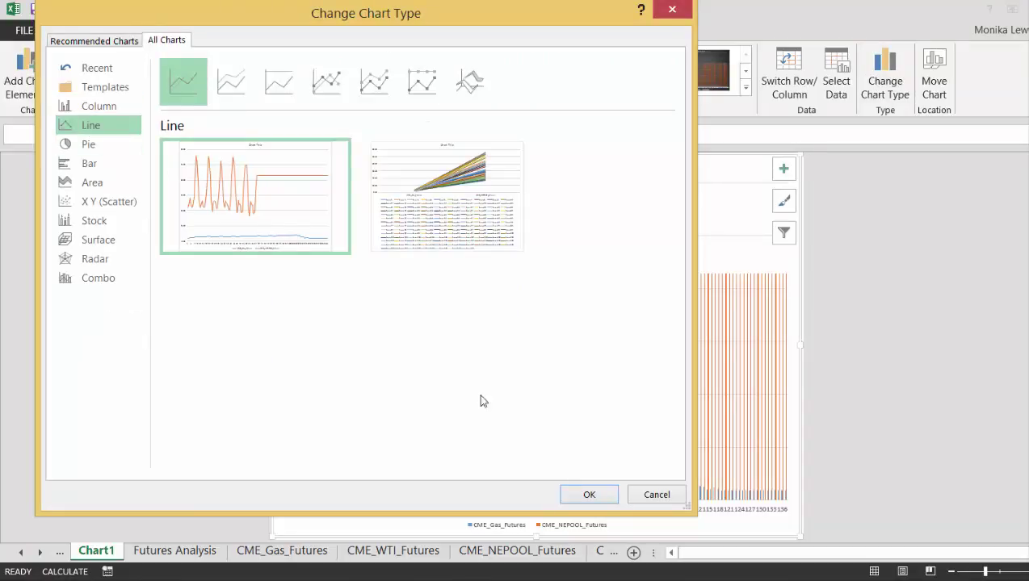
click(565, 495)
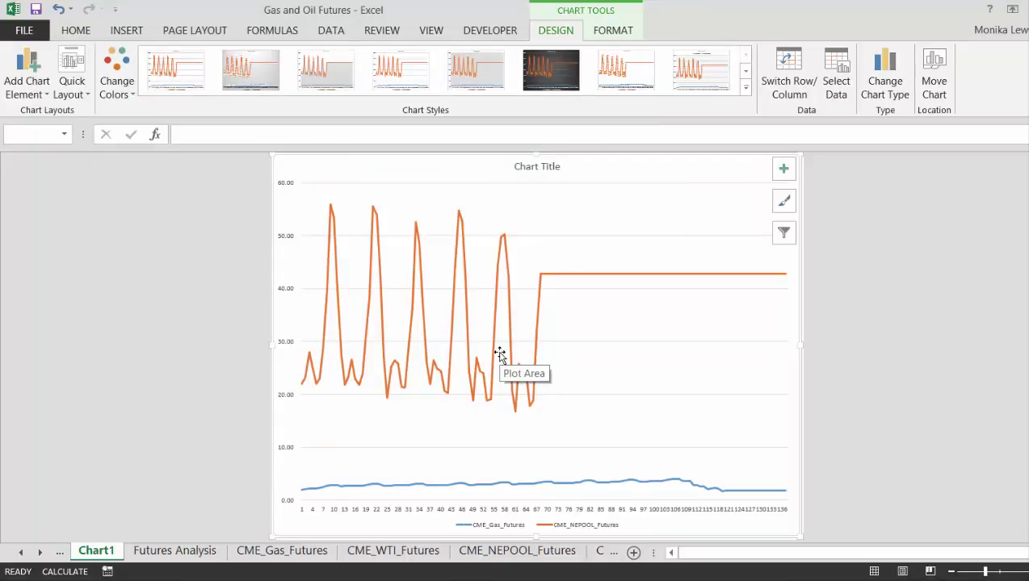
Plot the CME_Gas_Futures series on the secondary axis and deselect the chart
right_click(470, 488)
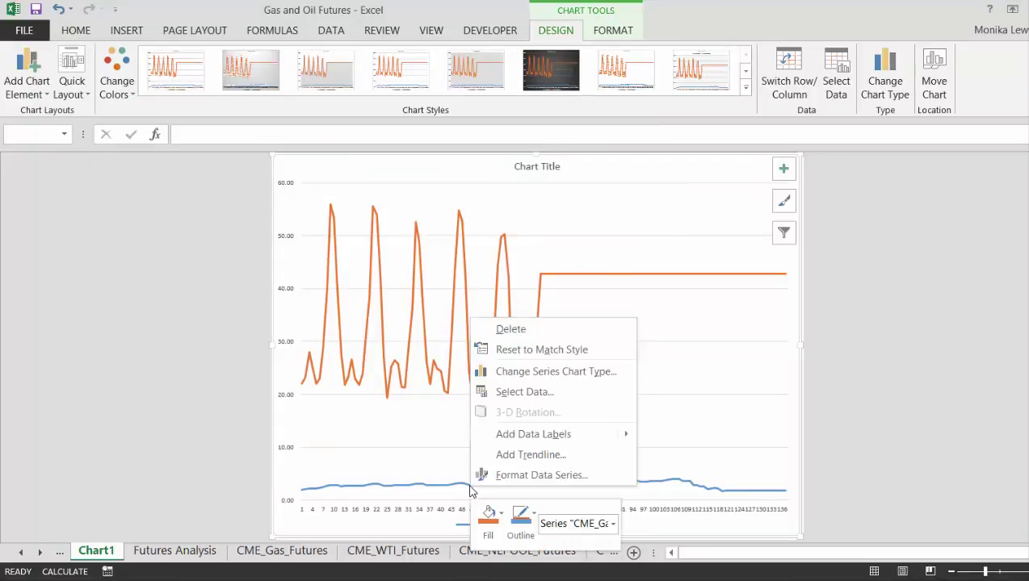
click(530, 477)
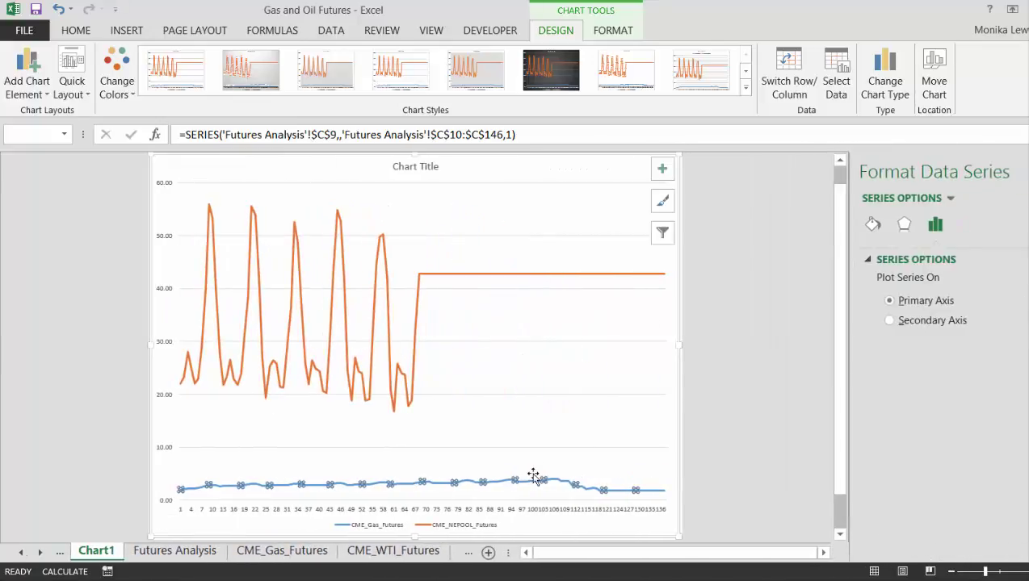
click(933, 323)
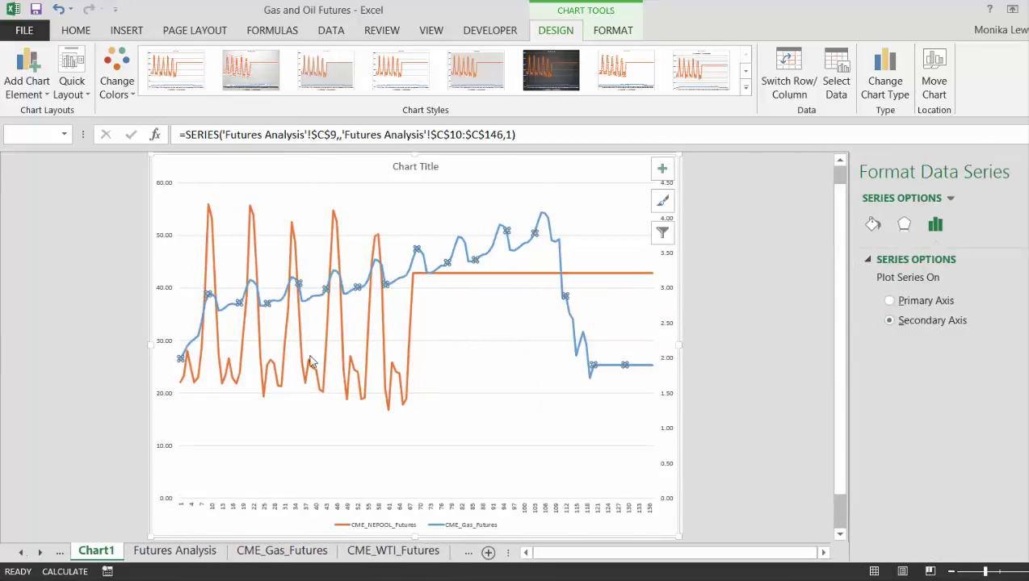
click(72, 428)
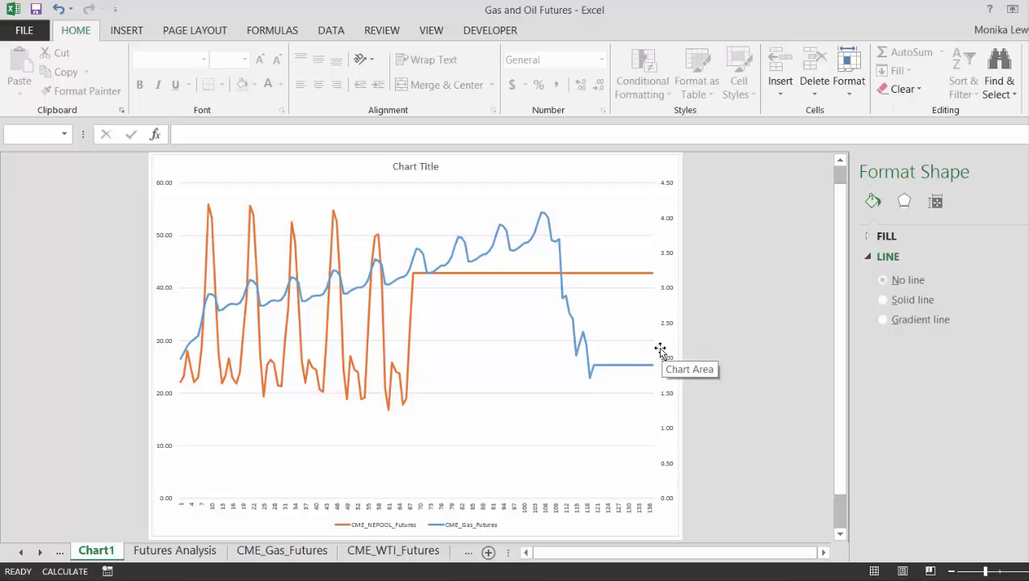
Return to the Futures Analysis sheet
click(266, 553)
click(184, 554)
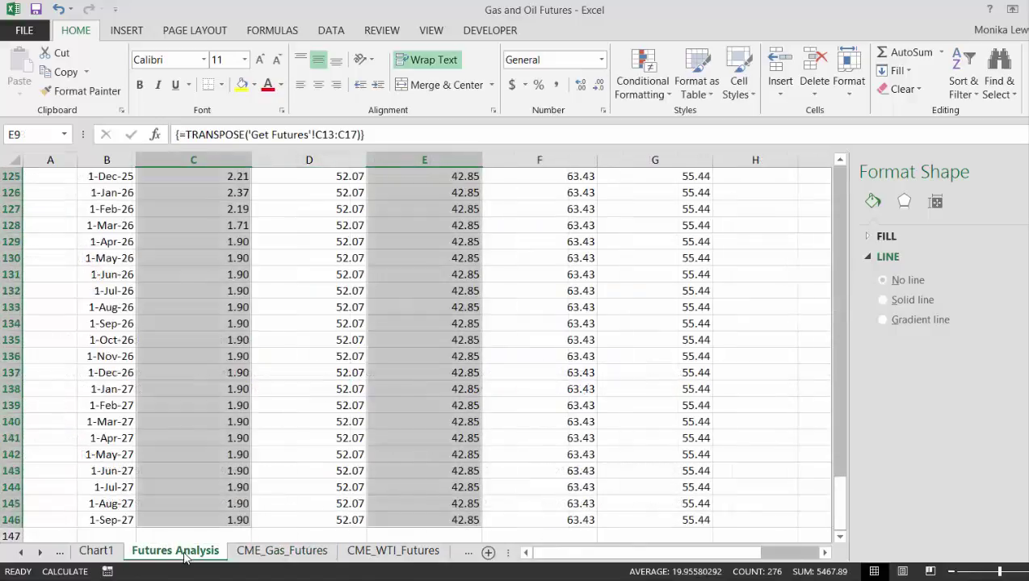
key(alt+Tab)
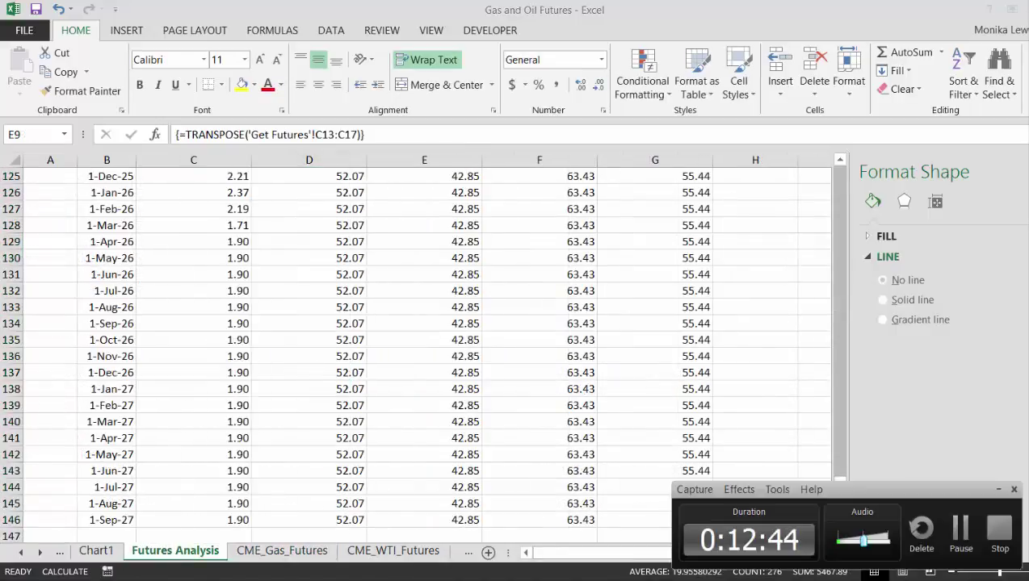